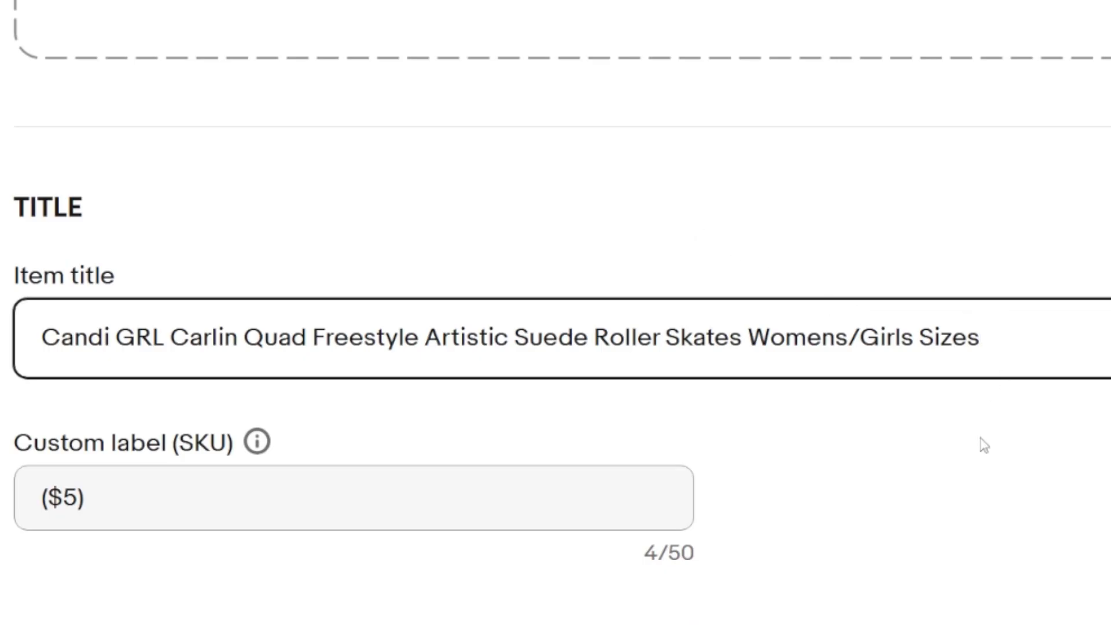
Step: Review the roller skates listing's item title, custom label, category and item specifics down to the variations section
scroll(983, 444, down, 3)
scroll(984, 445, up, 1)
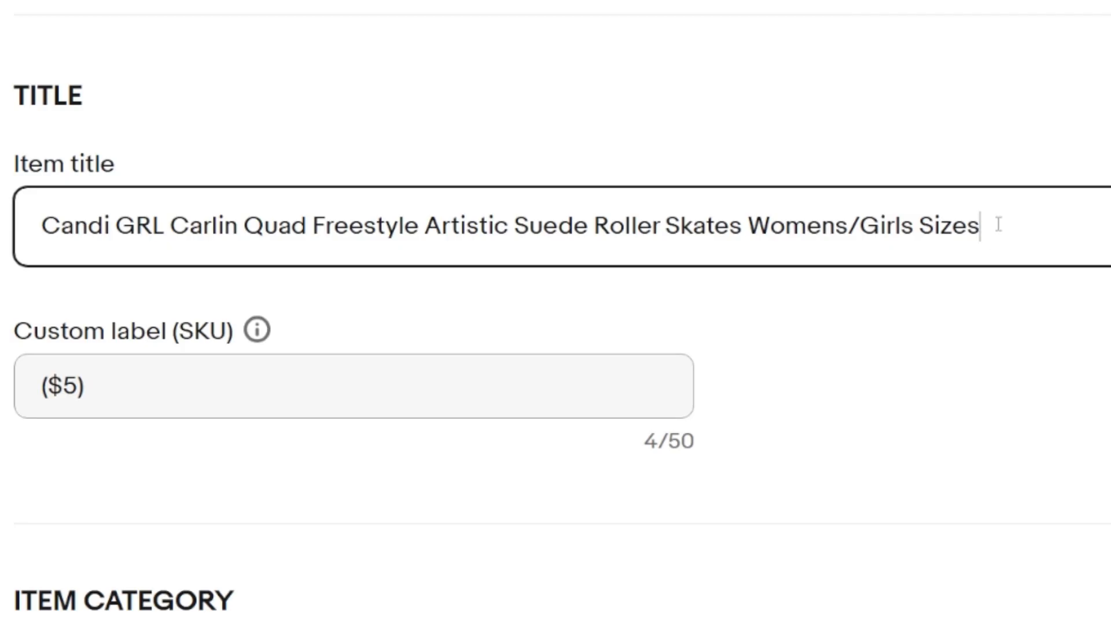
drag(999, 225, 662, 231)
click(683, 139)
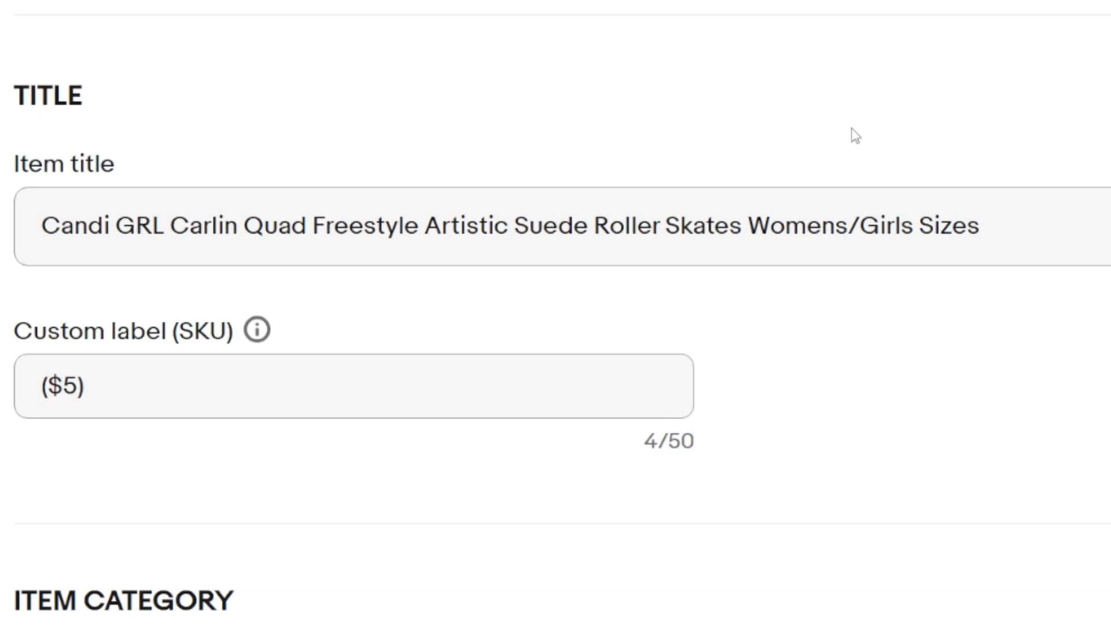
scroll(837, 336, down, 2)
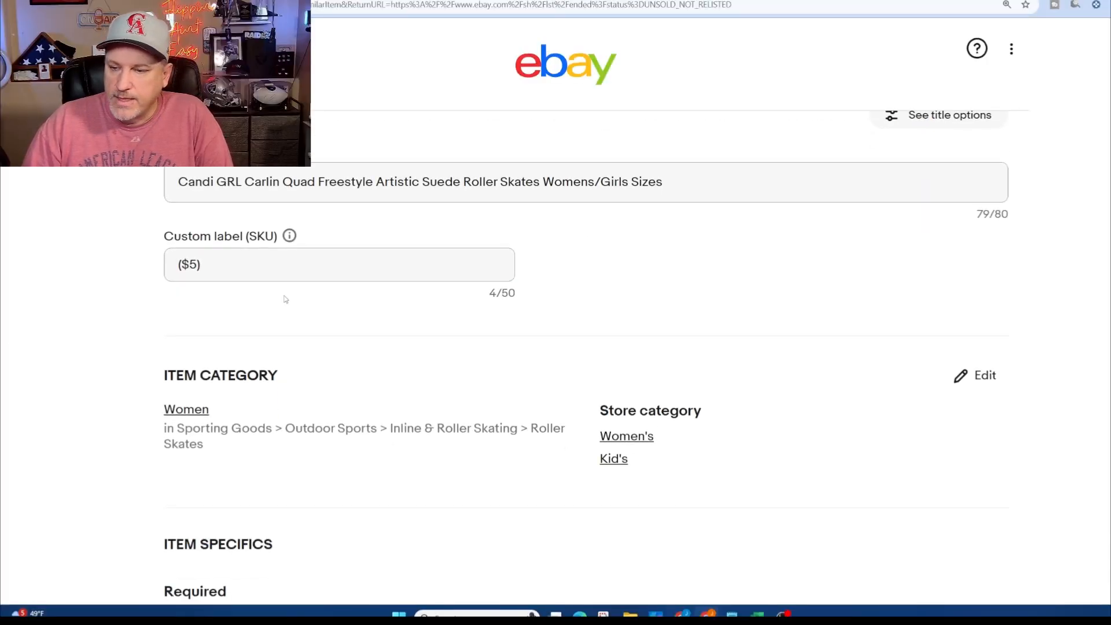
drag(213, 259, 136, 269)
click(103, 245)
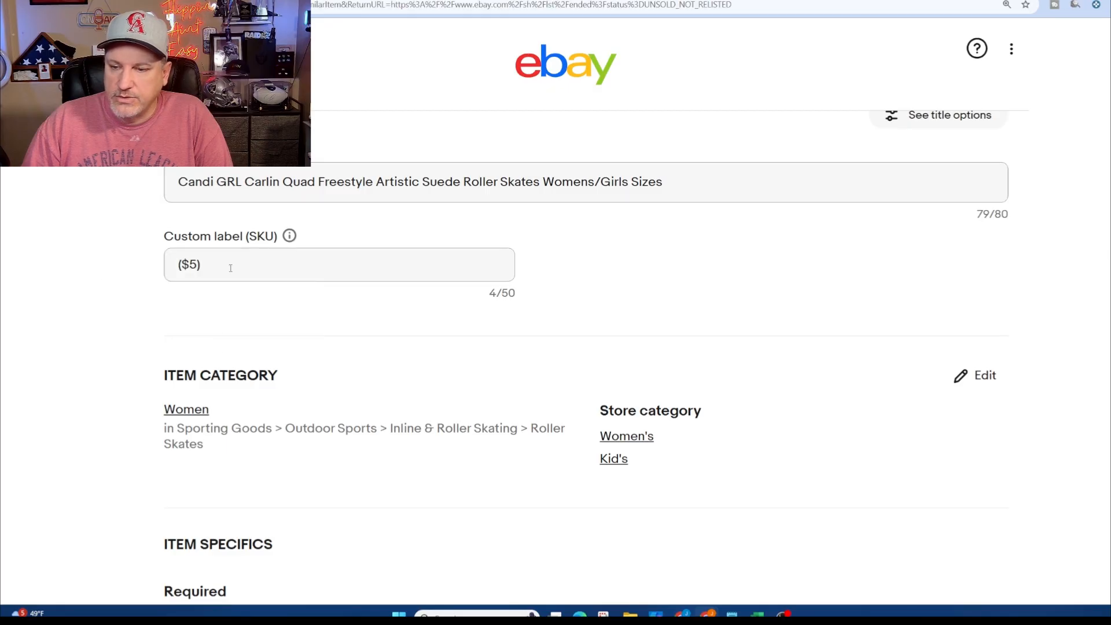
scroll(595, 303, down, 3)
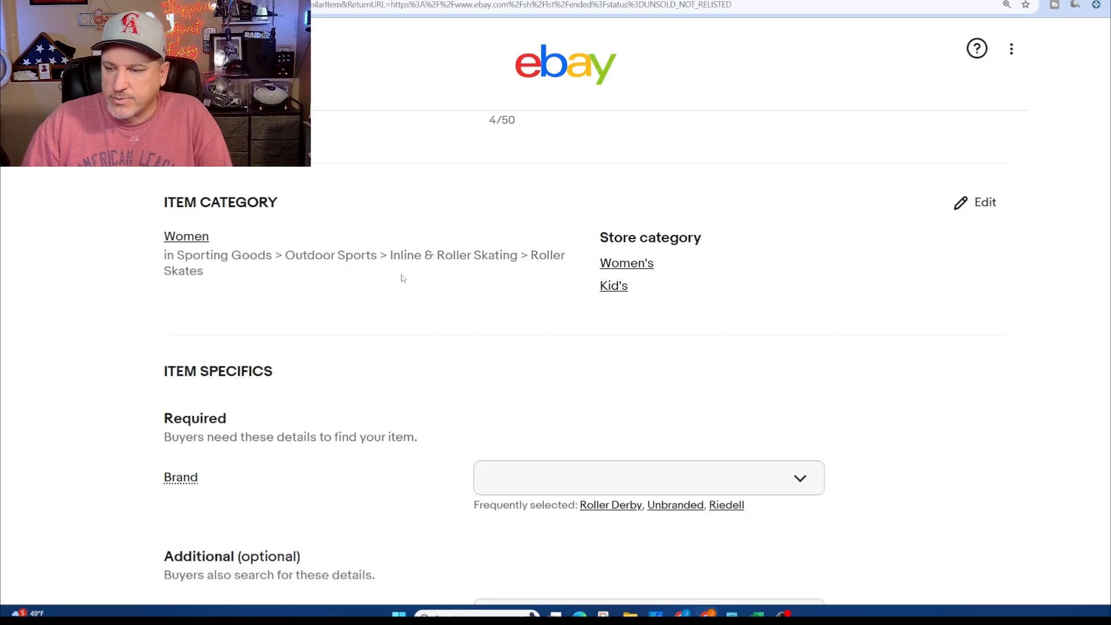
scroll(435, 315, down, 4)
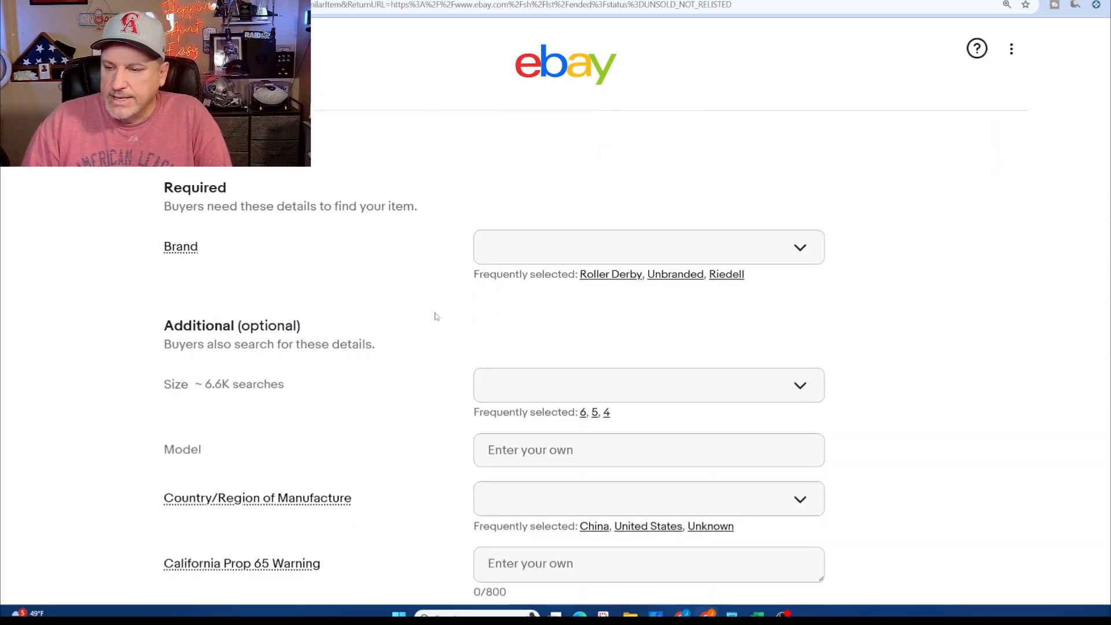
scroll(437, 316, down, 1)
scroll(437, 317, up, 1)
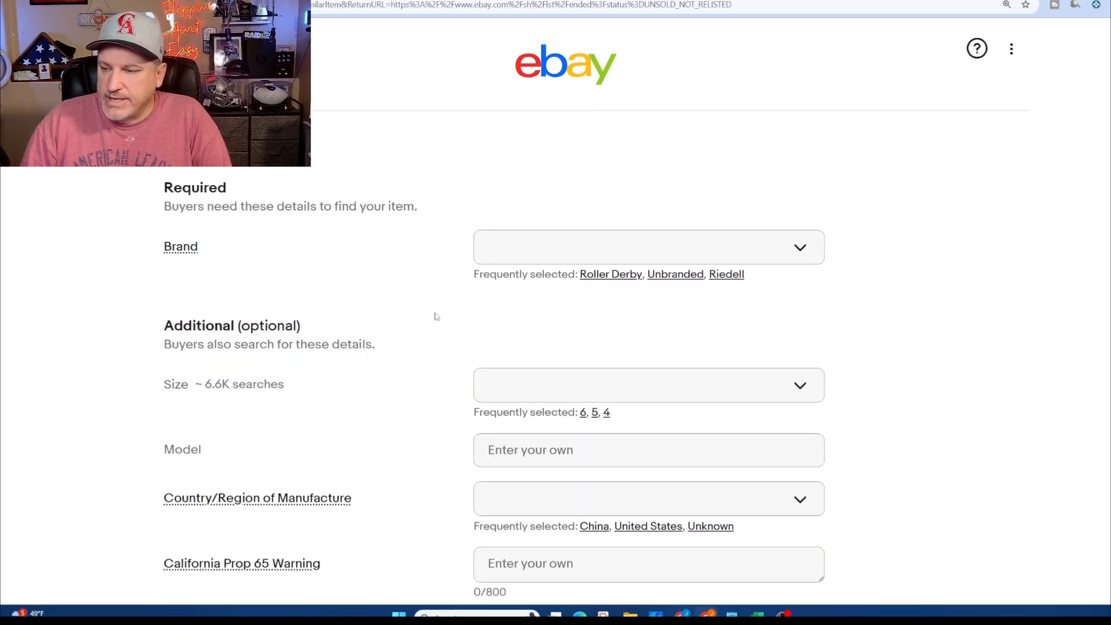
scroll(437, 316, down, 1)
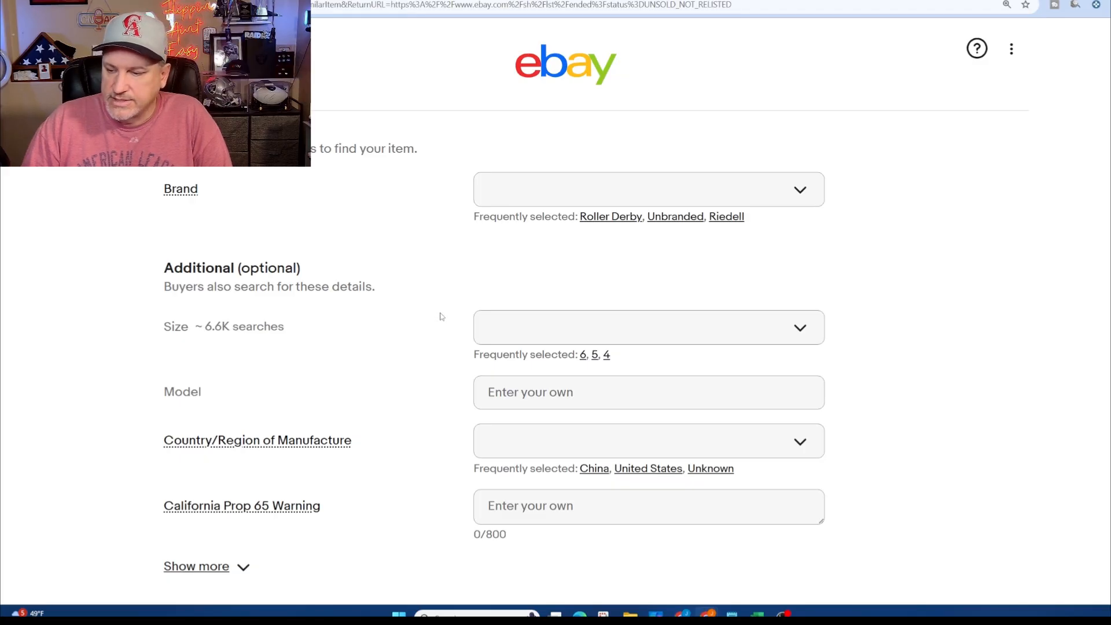
scroll(441, 317, down, 3)
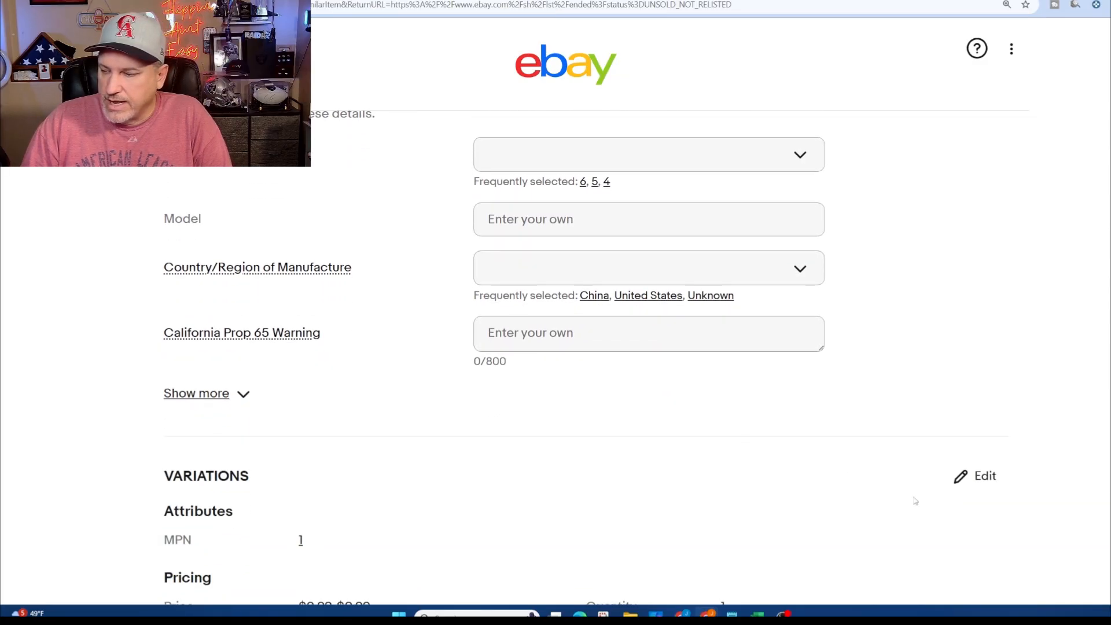
Step: Open the listing's variations for editing and remove the existing MPN attribute
drag(155, 477, 295, 477)
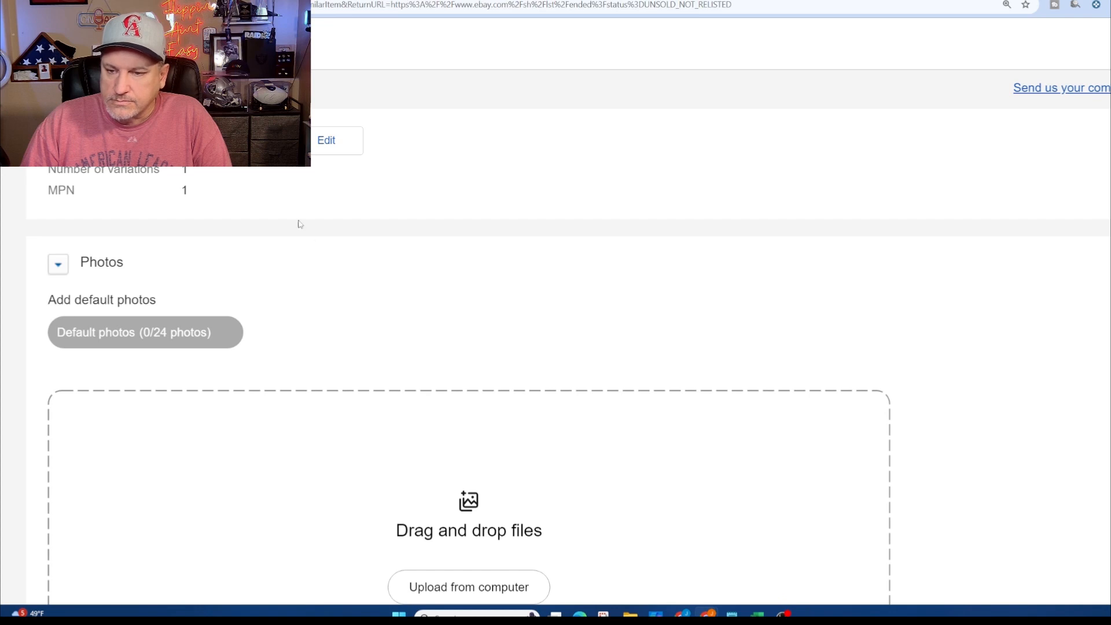
click(325, 141)
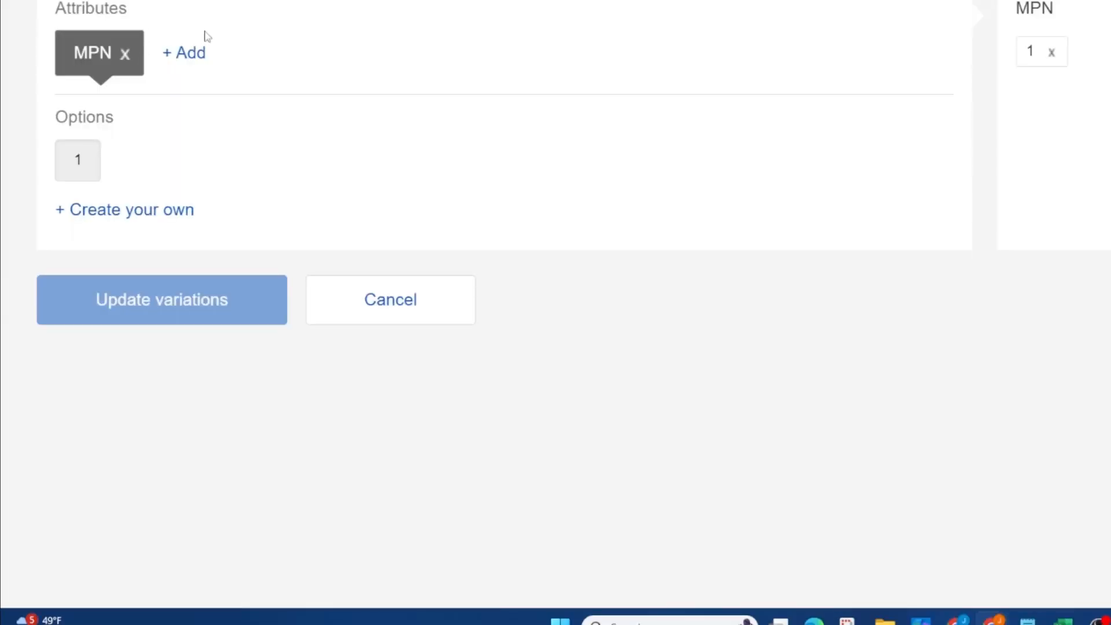
click(125, 54)
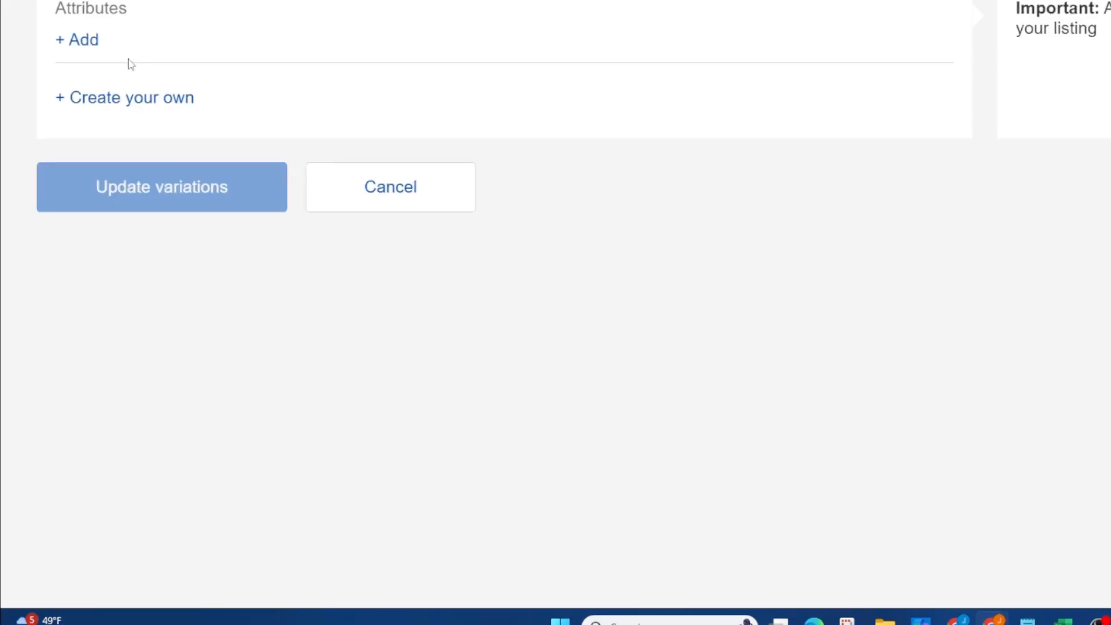
Step: Add a custom variation attribute named Color and save it
click(82, 41)
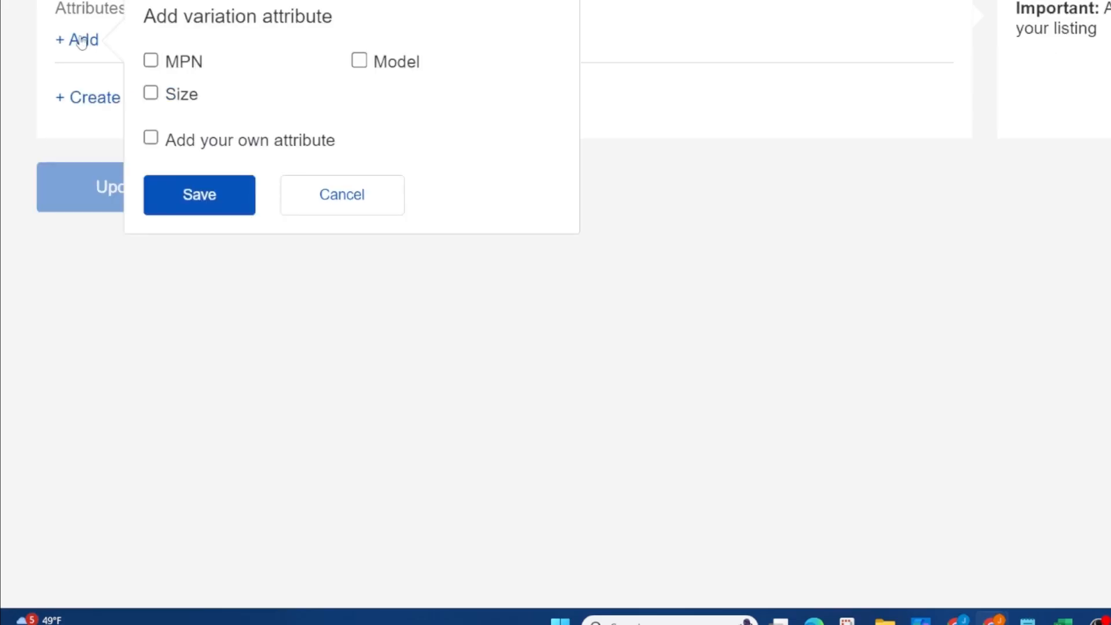
click(152, 139)
click(190, 227)
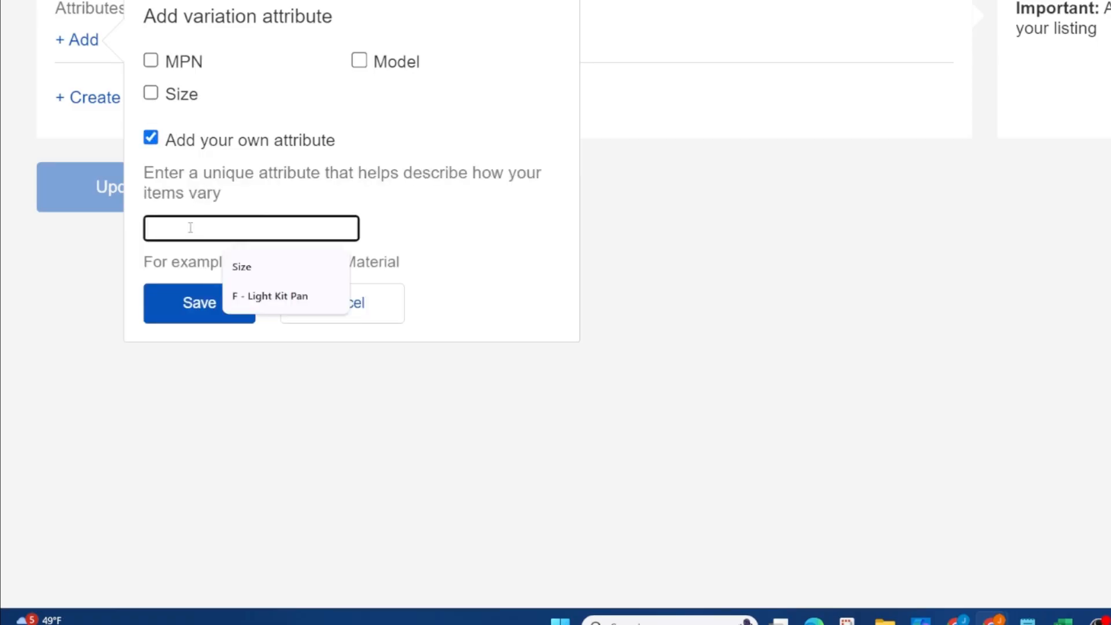
text(Colo)
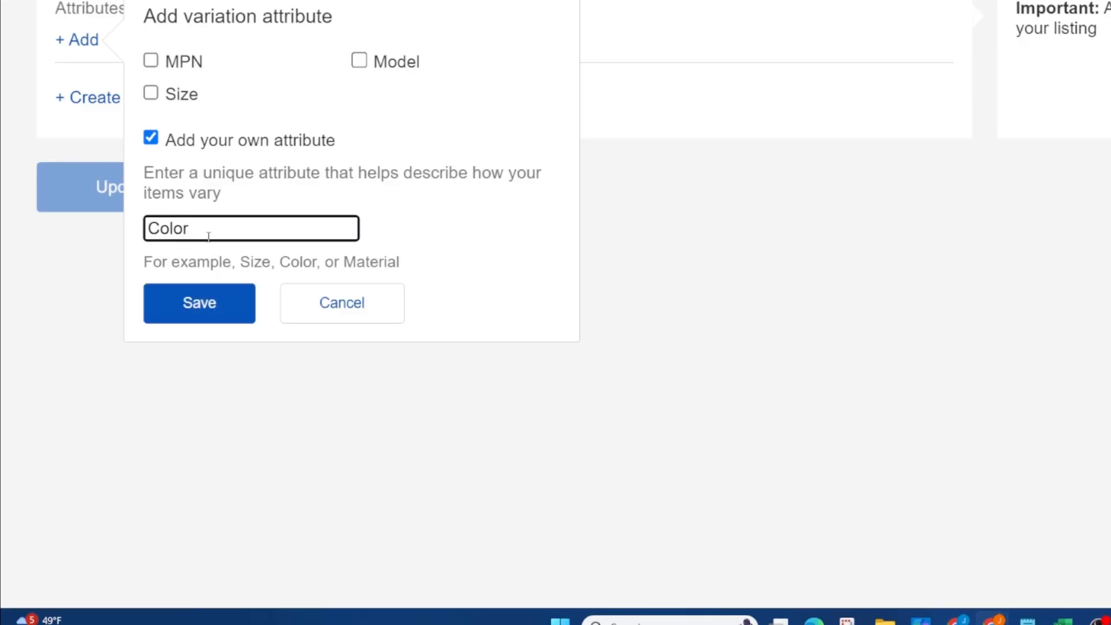
text(r)
click(204, 292)
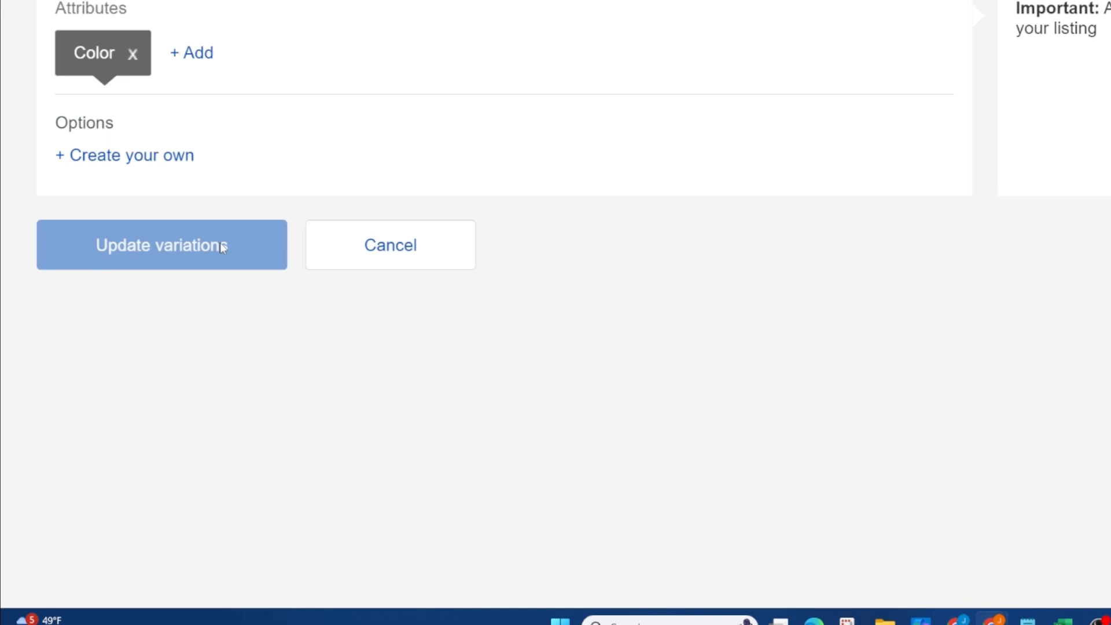
Step: Add the predefined Size attribute alongside Color and bring up its options
click(190, 53)
click(265, 105)
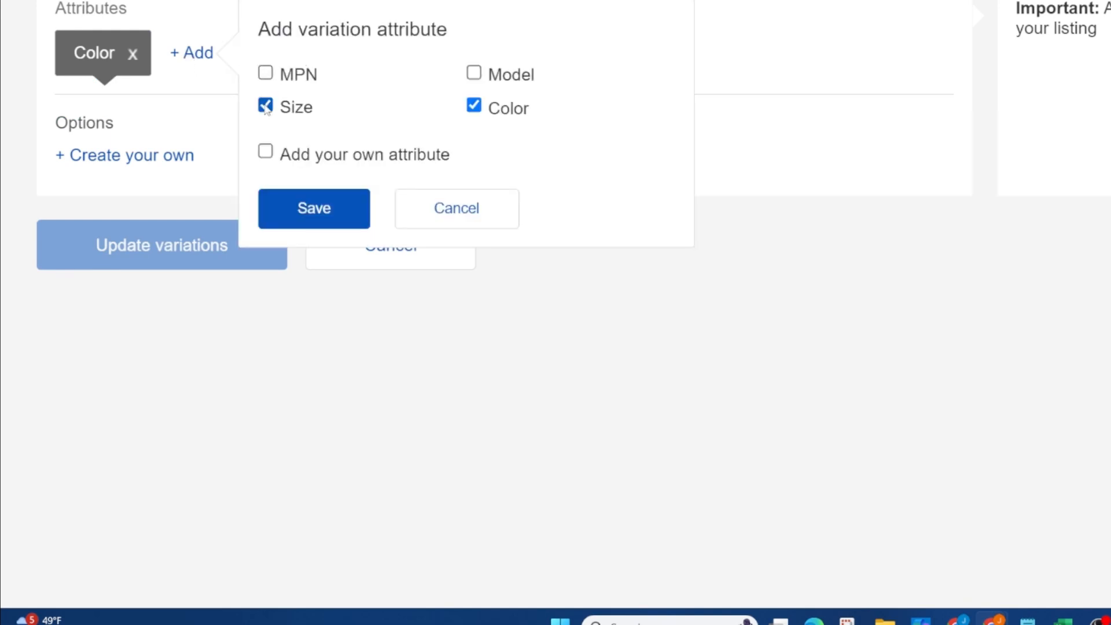
click(307, 214)
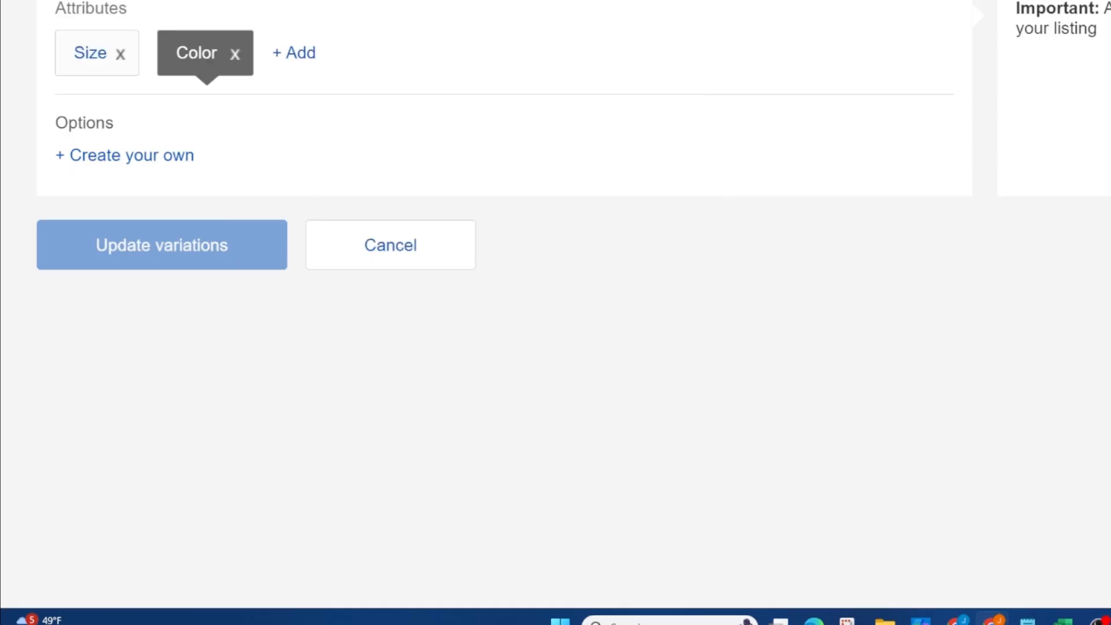
click(82, 70)
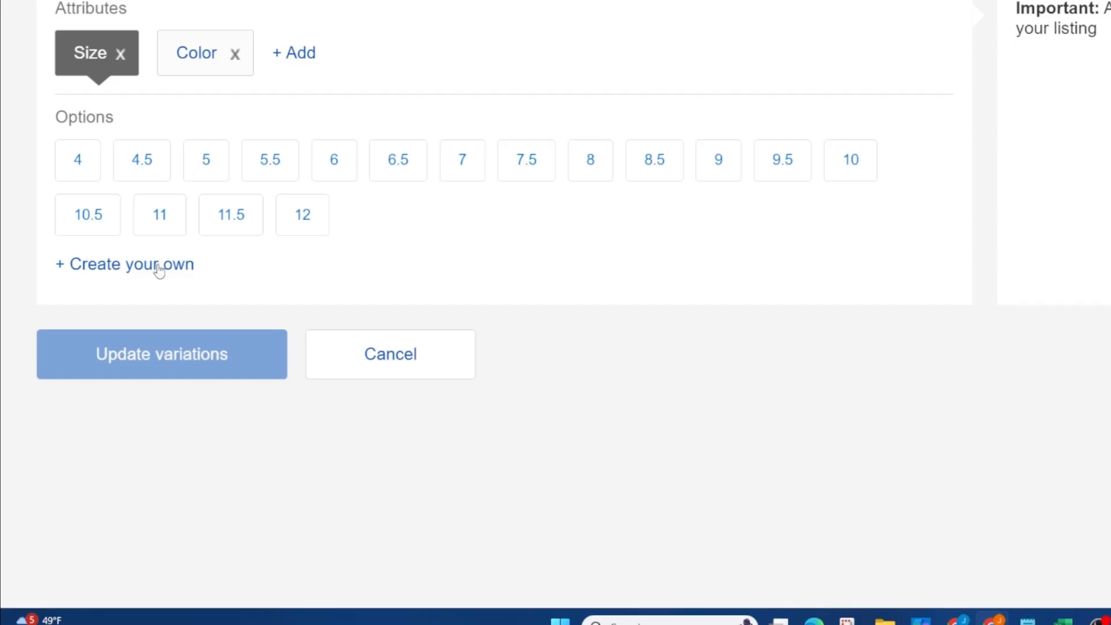
Step: Create a custom XL option for the Size attribute and deselect it again
click(112, 270)
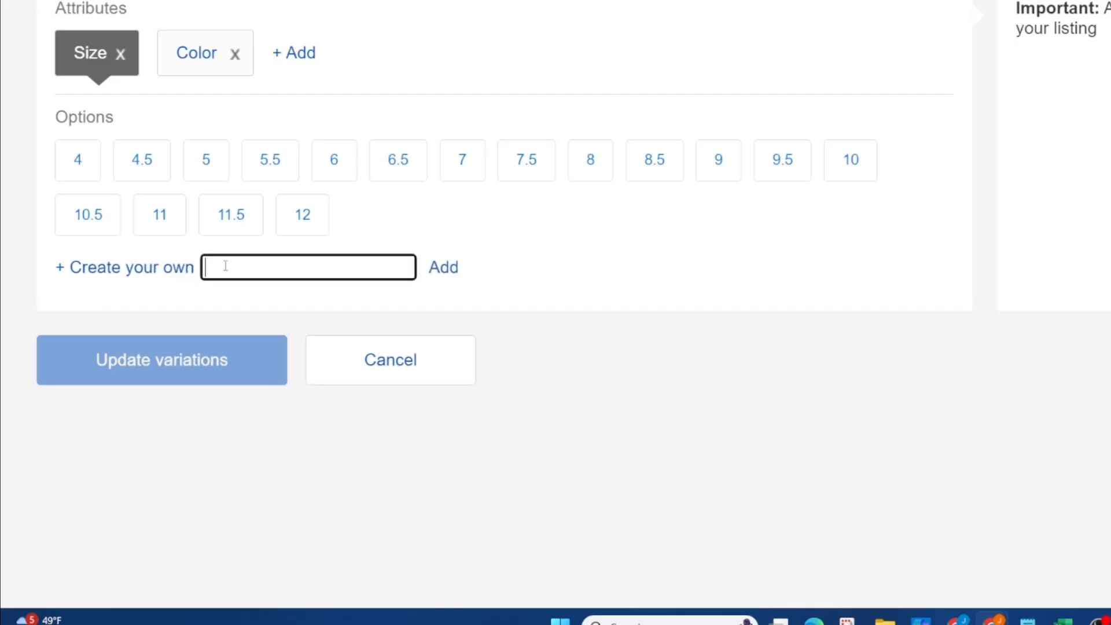
text(XL)
click(437, 271)
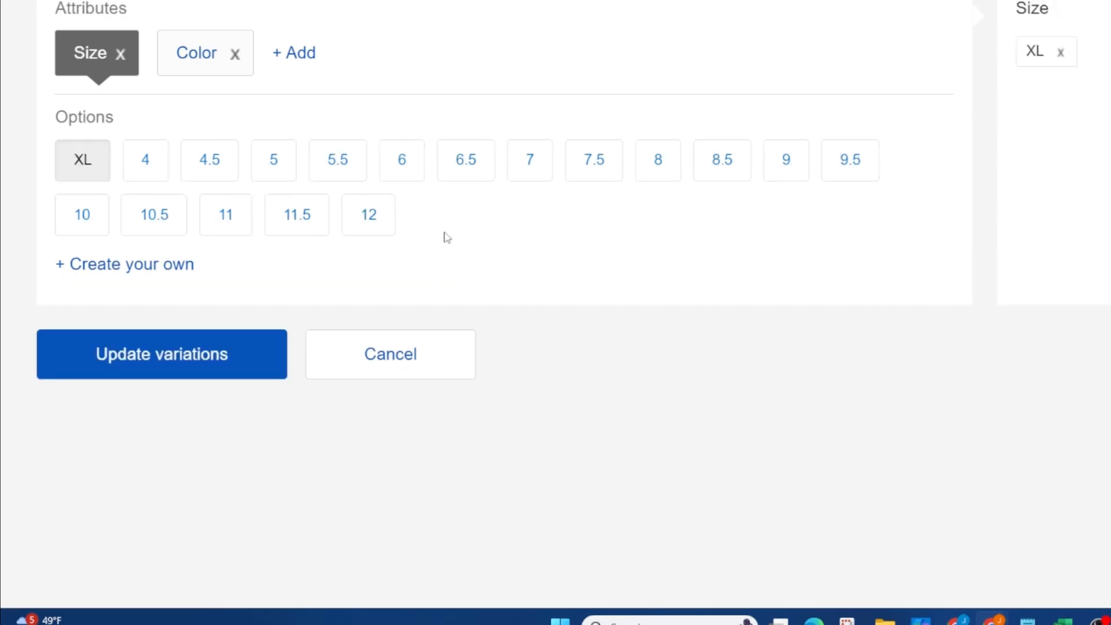
click(88, 167)
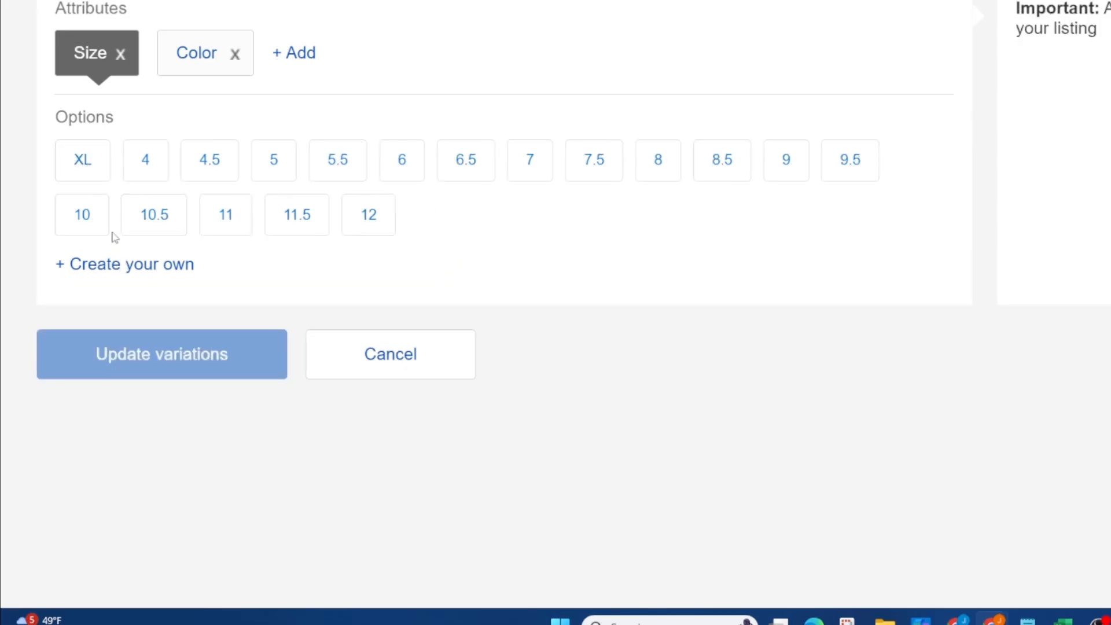
Step: Create a custom size option 3 and also select sizes 4, 7 and 11 for the listing
click(99, 271)
text(3)
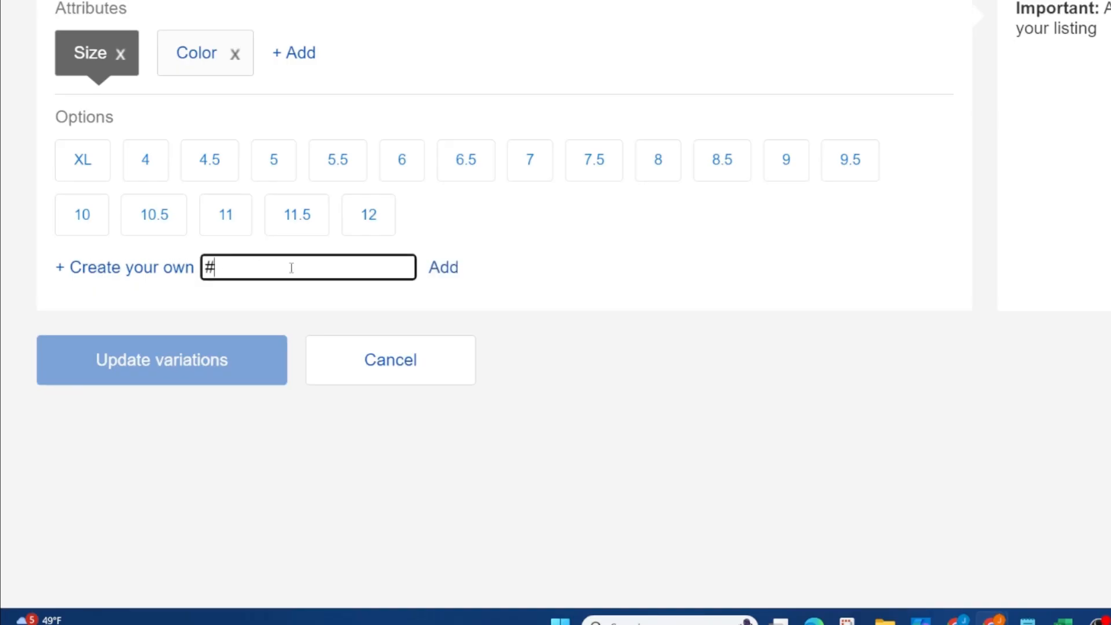
click(447, 268)
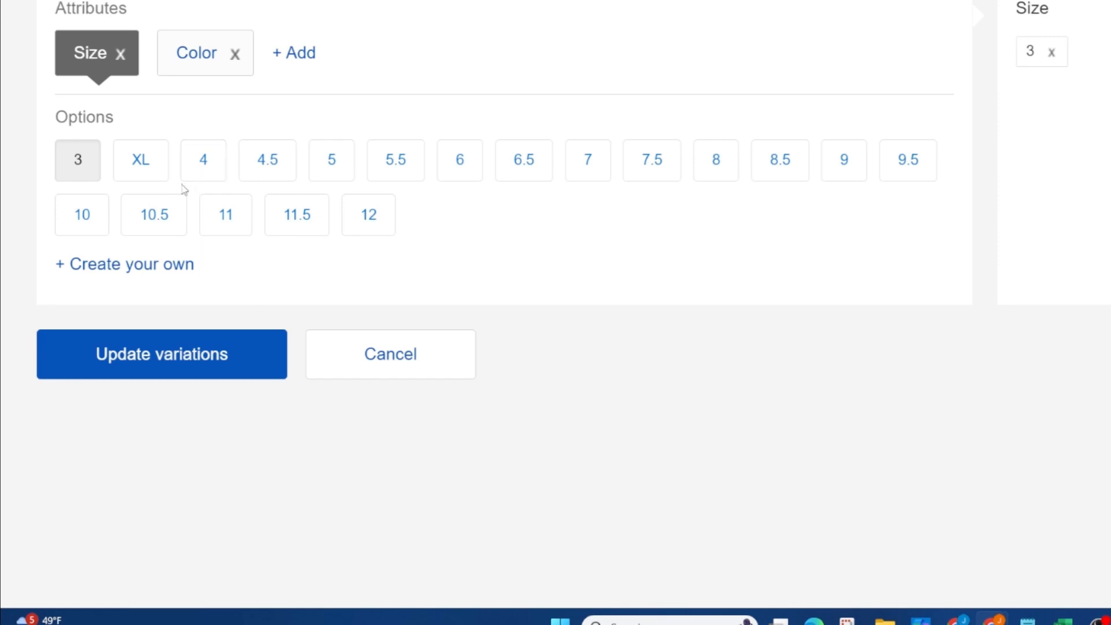
click(207, 170)
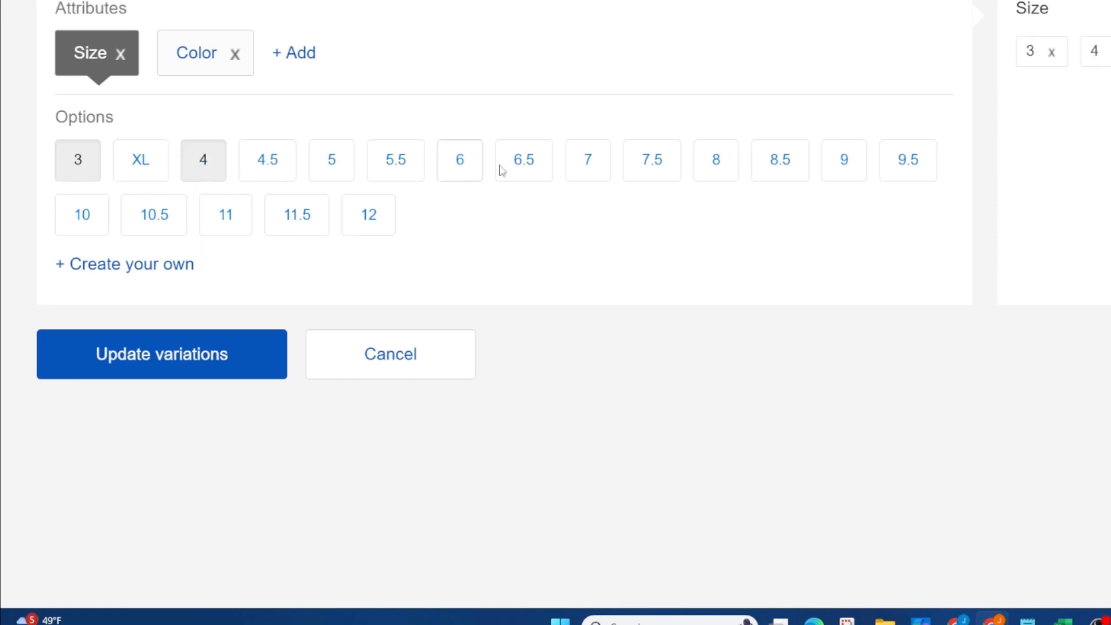
click(578, 167)
click(236, 229)
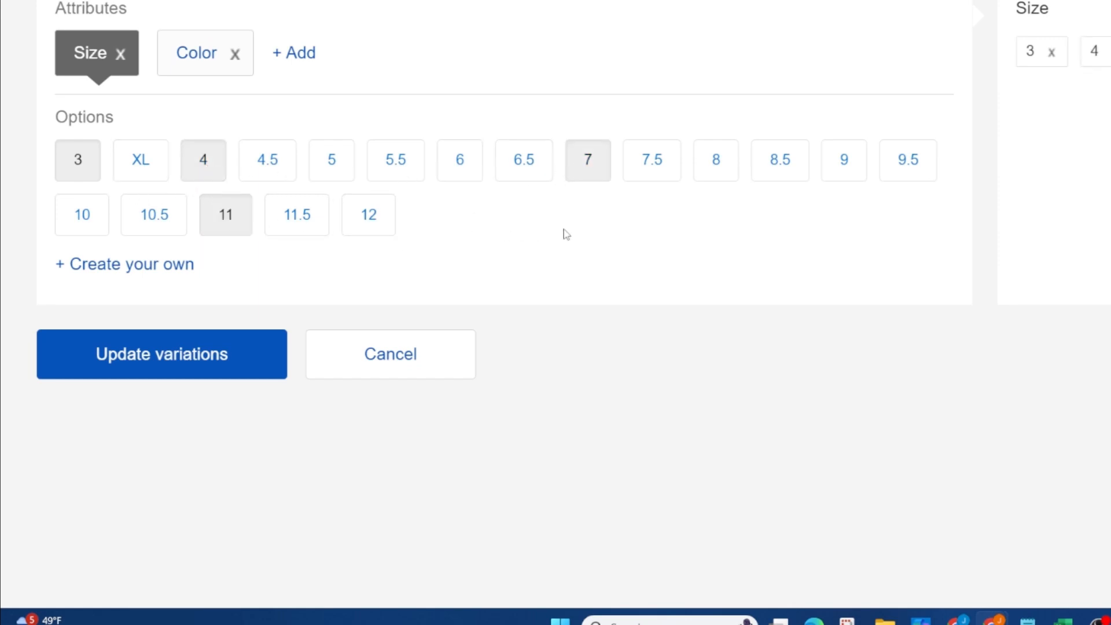
Step: Create the custom options Green and Peach for the Color attribute
click(201, 62)
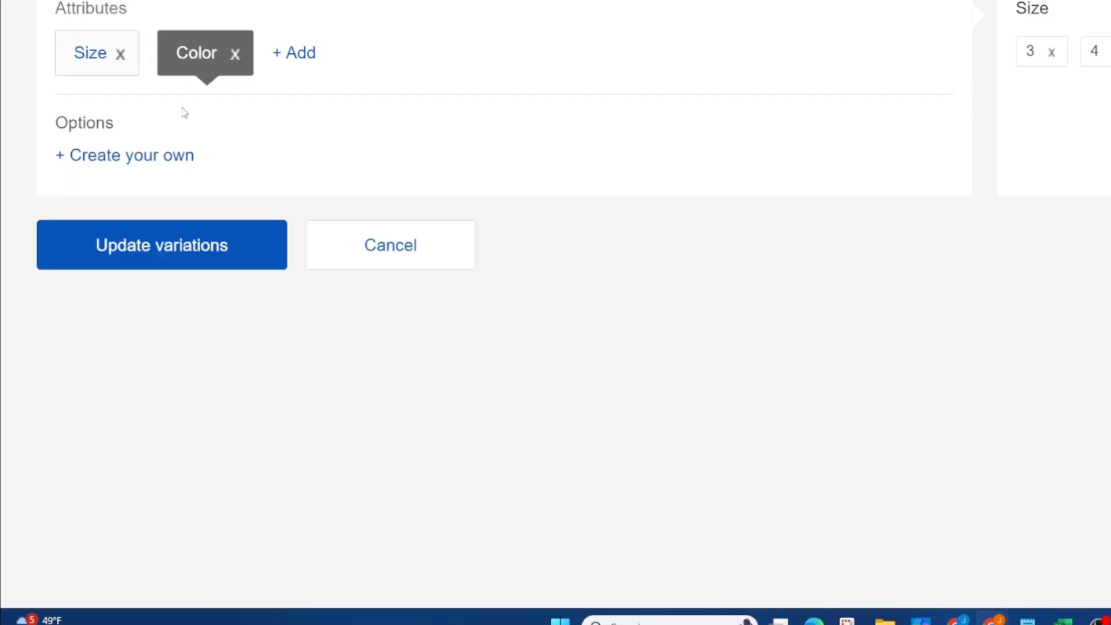
click(122, 162)
click(247, 166)
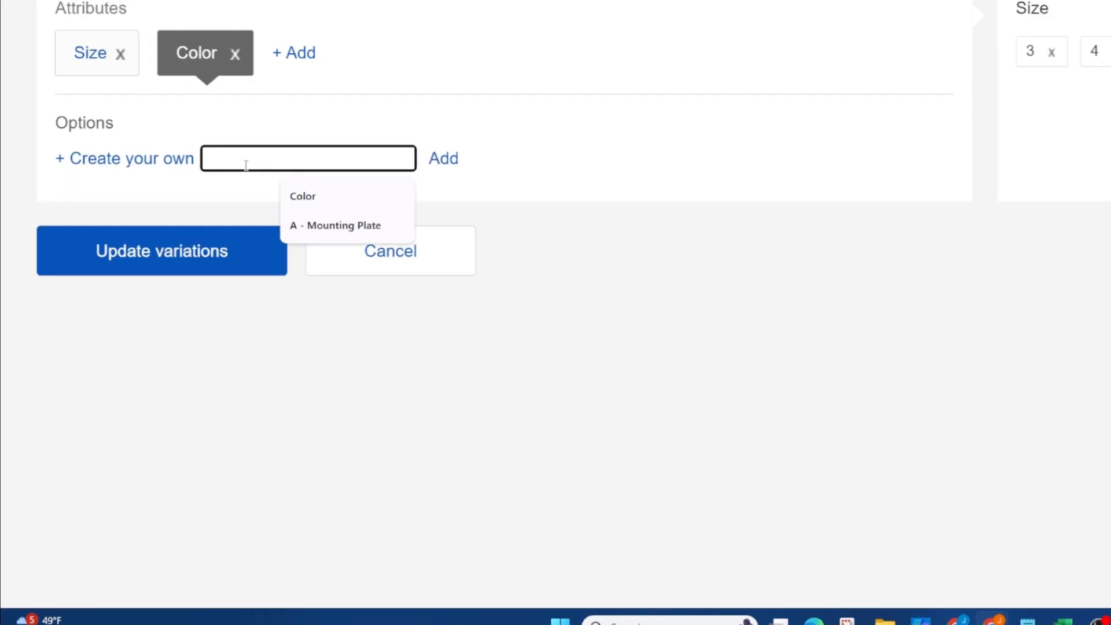
text(Green)
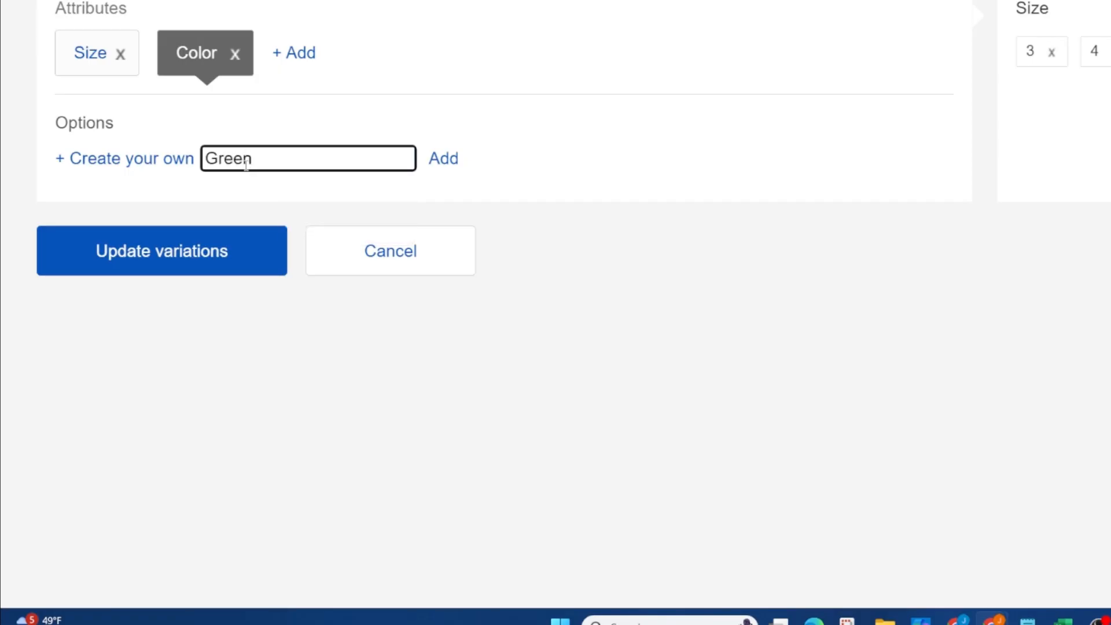
click(450, 165)
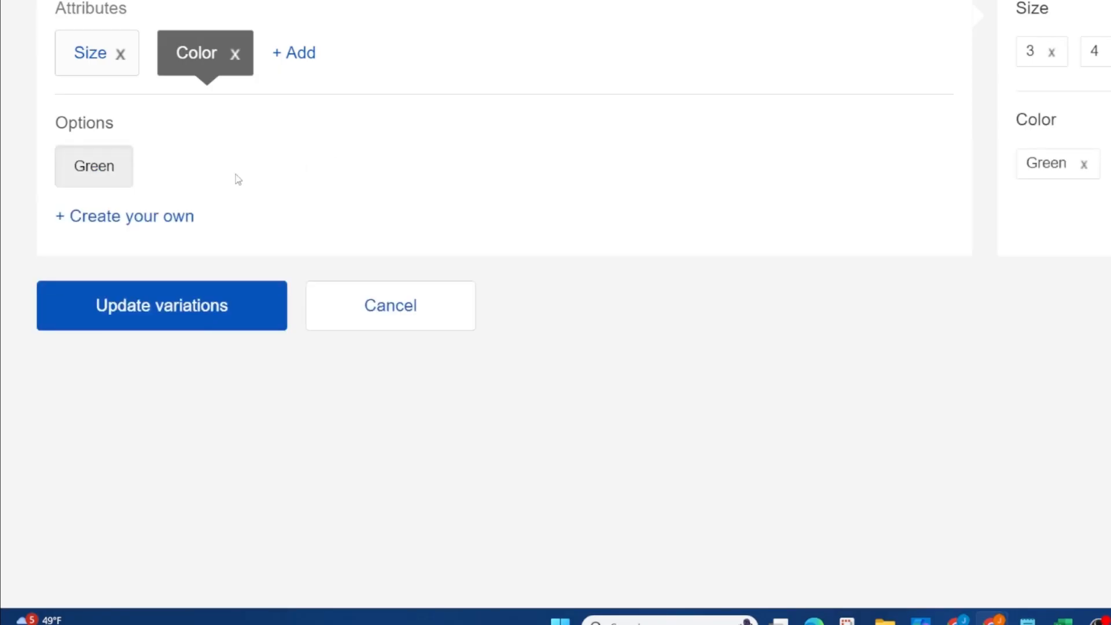
click(126, 217)
click(226, 211)
text(Peach)
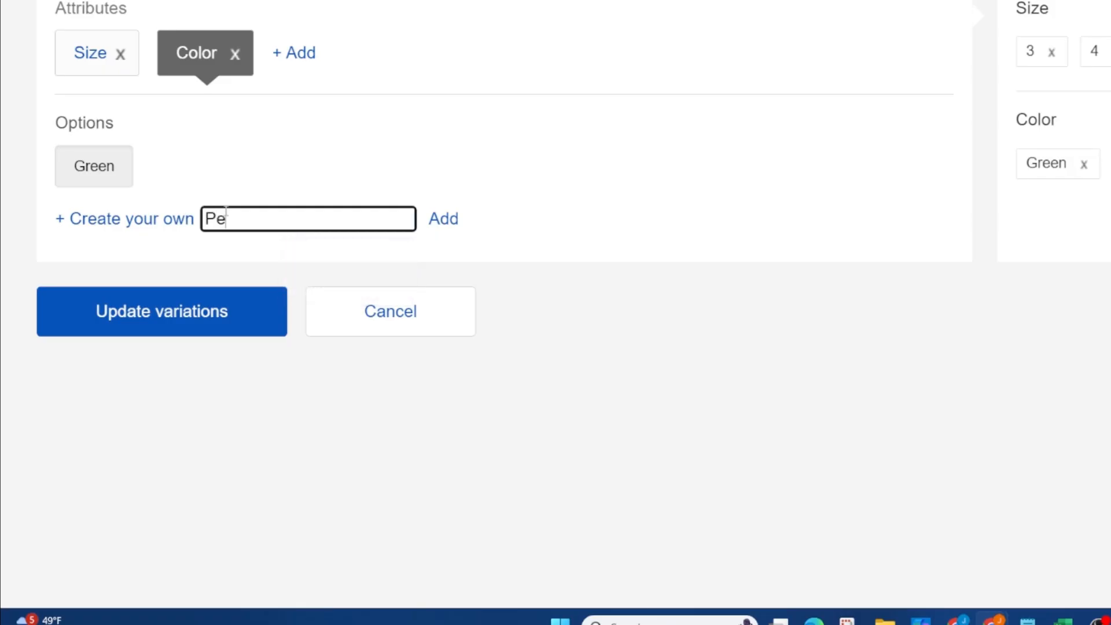
click(441, 223)
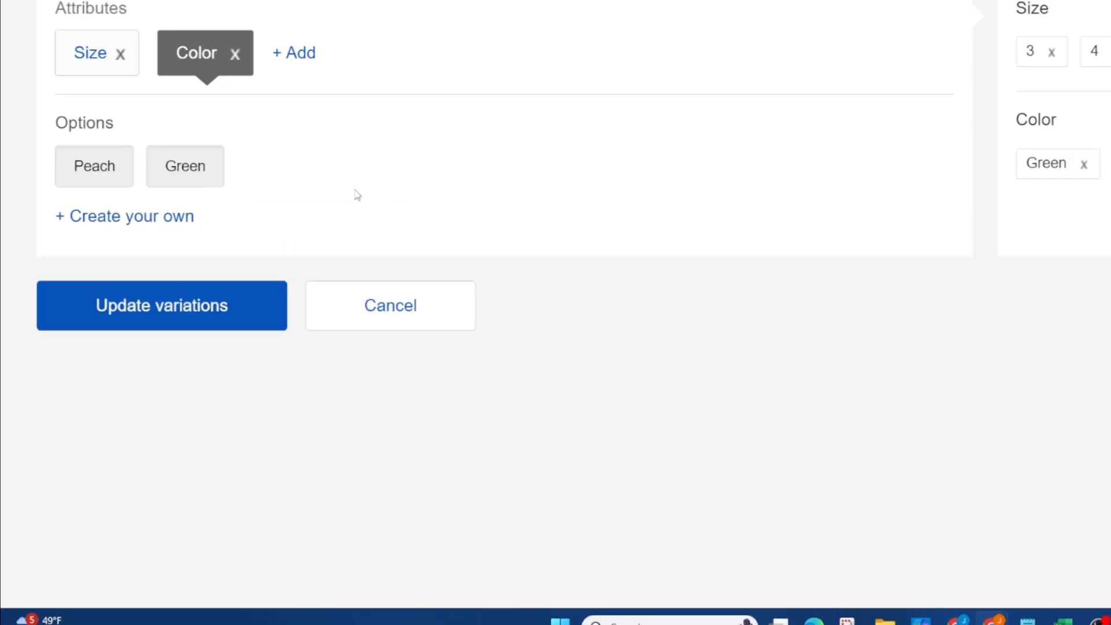
Step: Create a third custom Color option named Burgandy/Blue
click(132, 218)
click(317, 217)
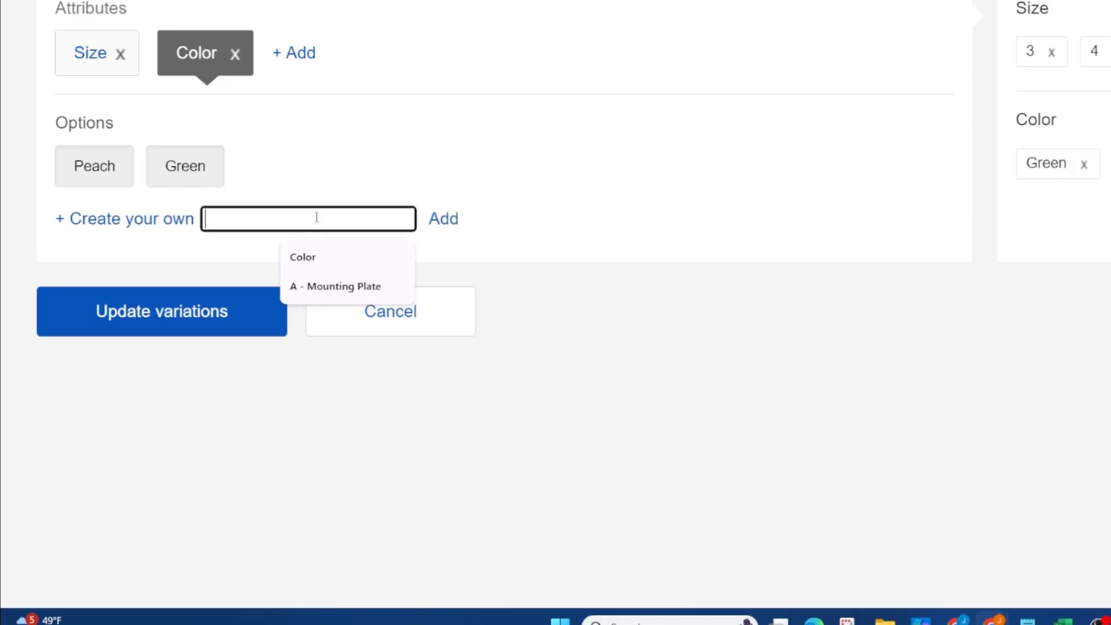
text(Burgandy/)
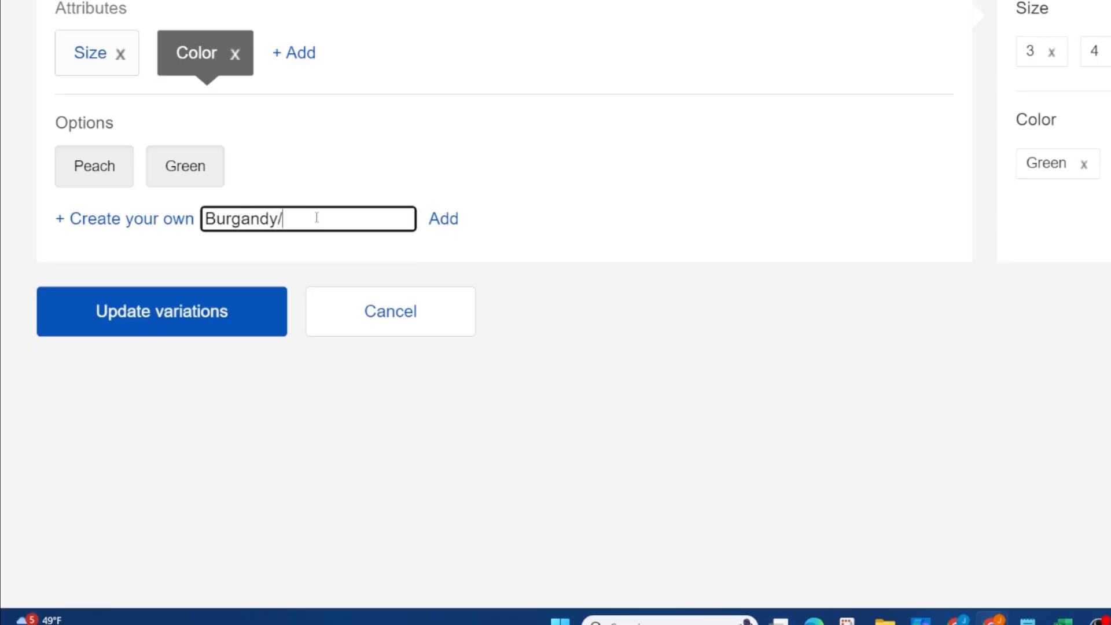
text(BLu)
key(BackSpace)
key(BackSpace)
text(lue)
click(443, 224)
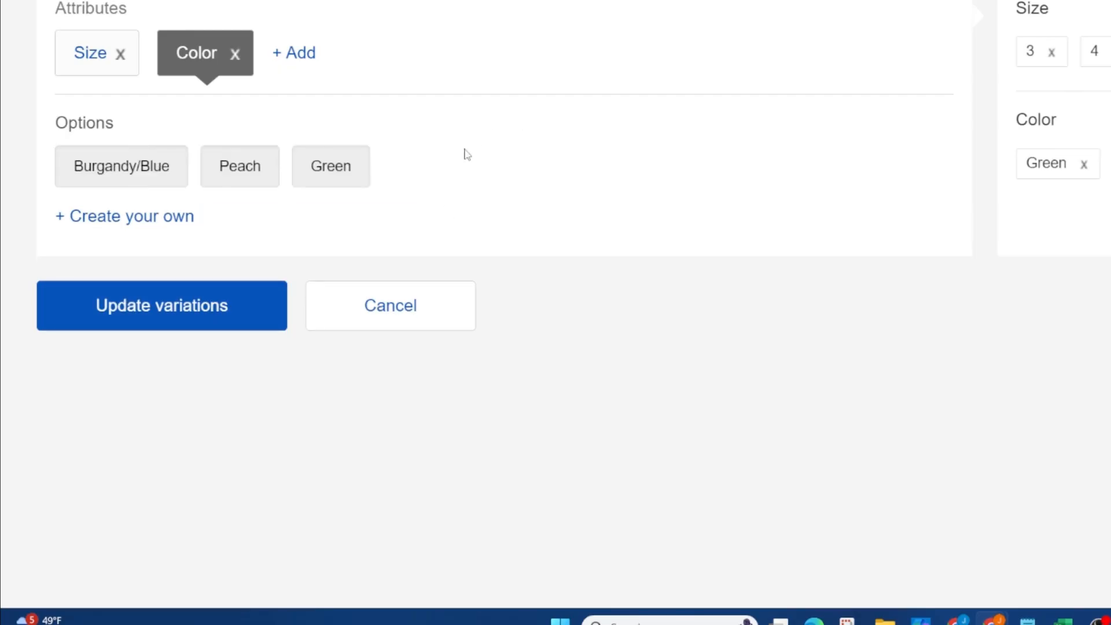
Step: Check the selected Size and Color options, and update the listing's variations with them, confirming the automatic rebuild of the combinations
click(87, 58)
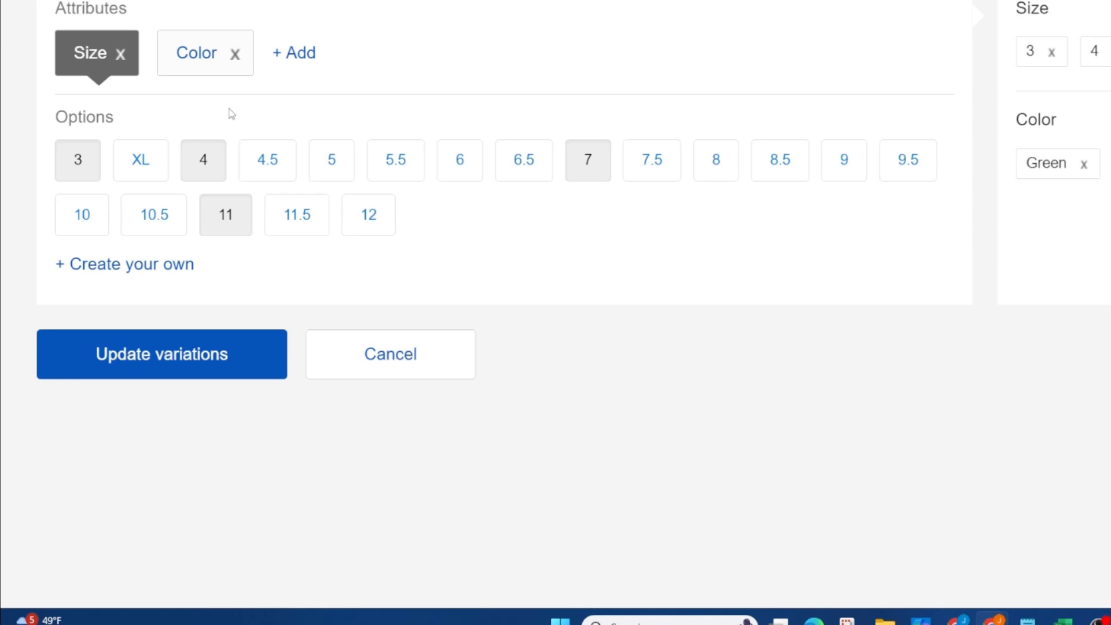
click(187, 70)
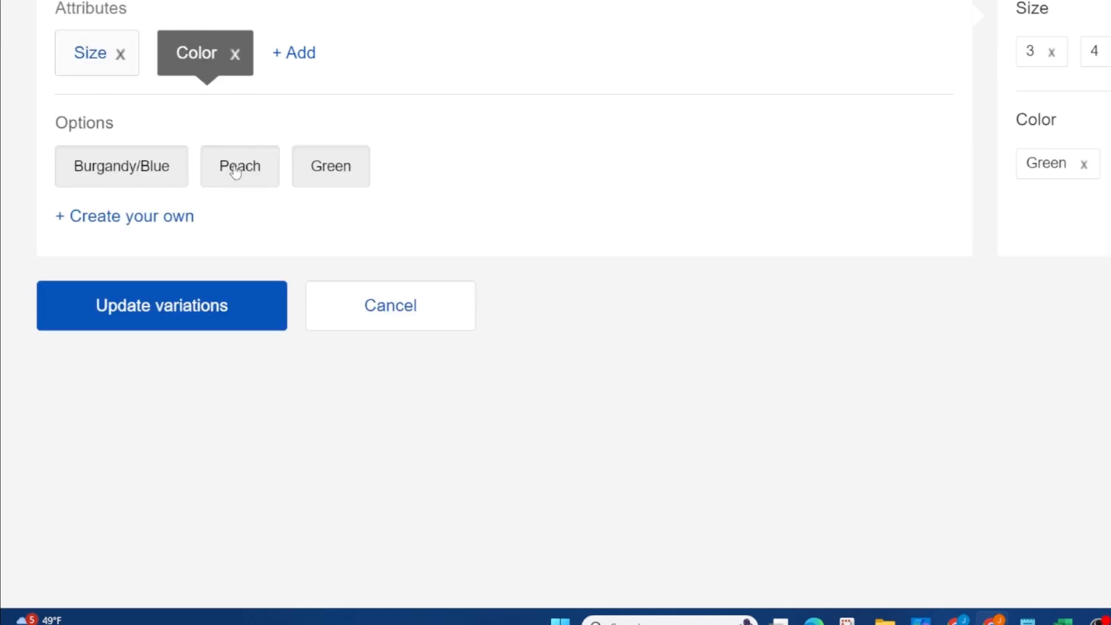
click(186, 305)
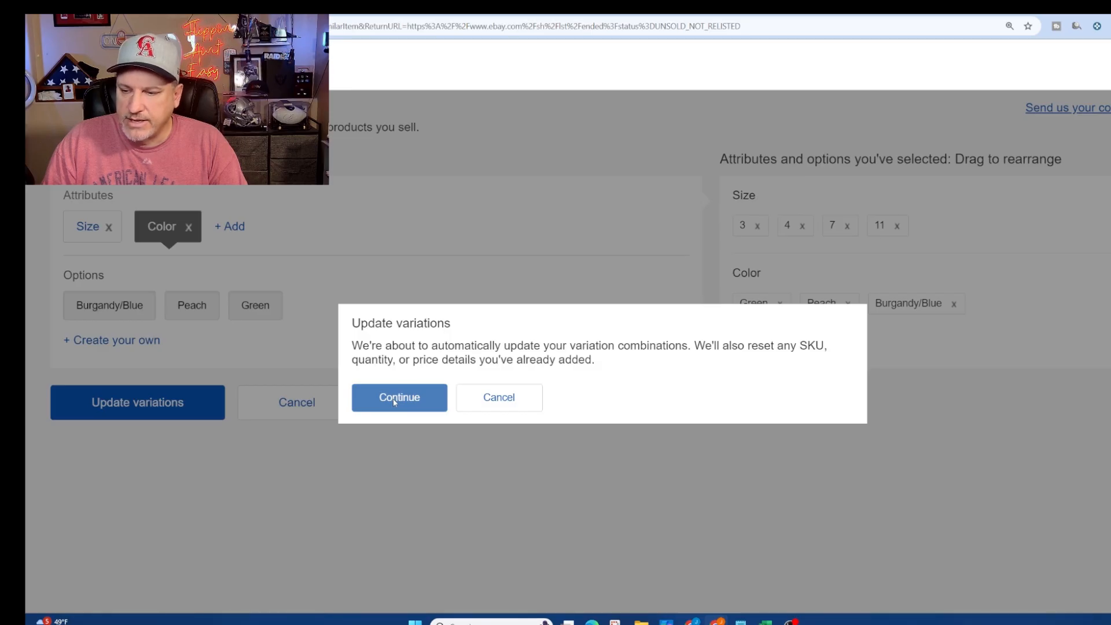
click(394, 400)
Step: Upload the group picture of the three skates from the computer as the main default photo
scroll(404, 266, down, 2)
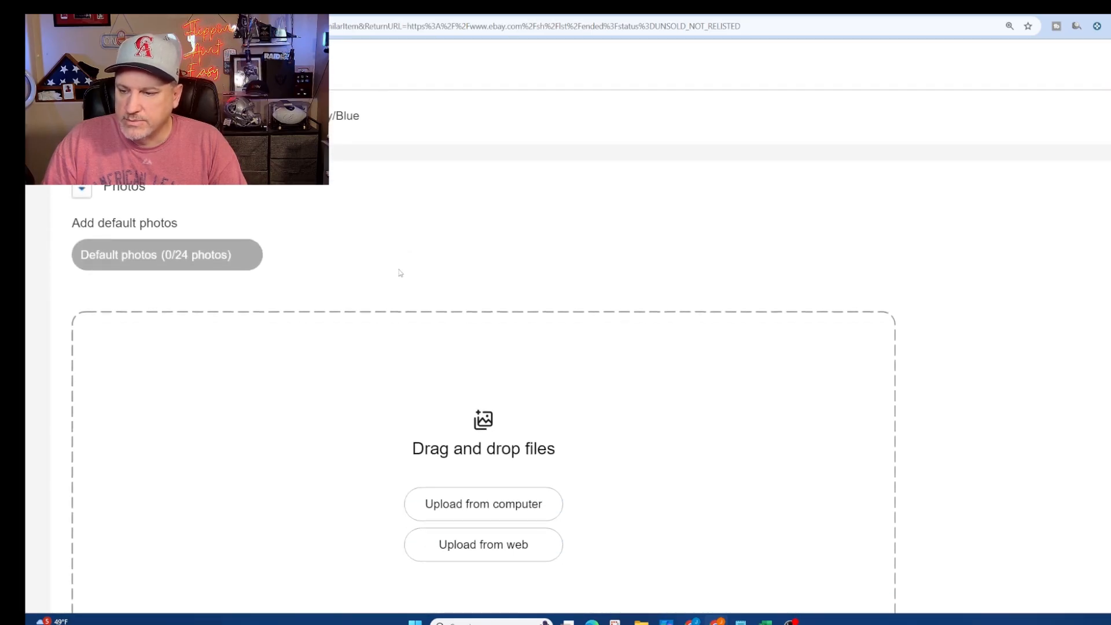
scroll(376, 267, down, 1)
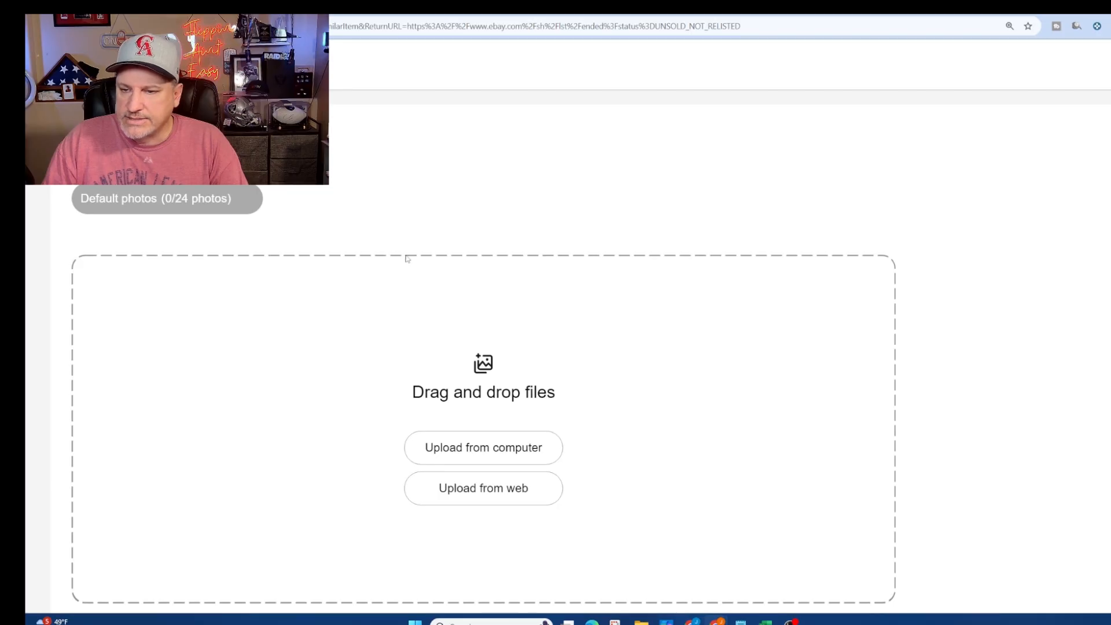
scroll(423, 262, down, 1)
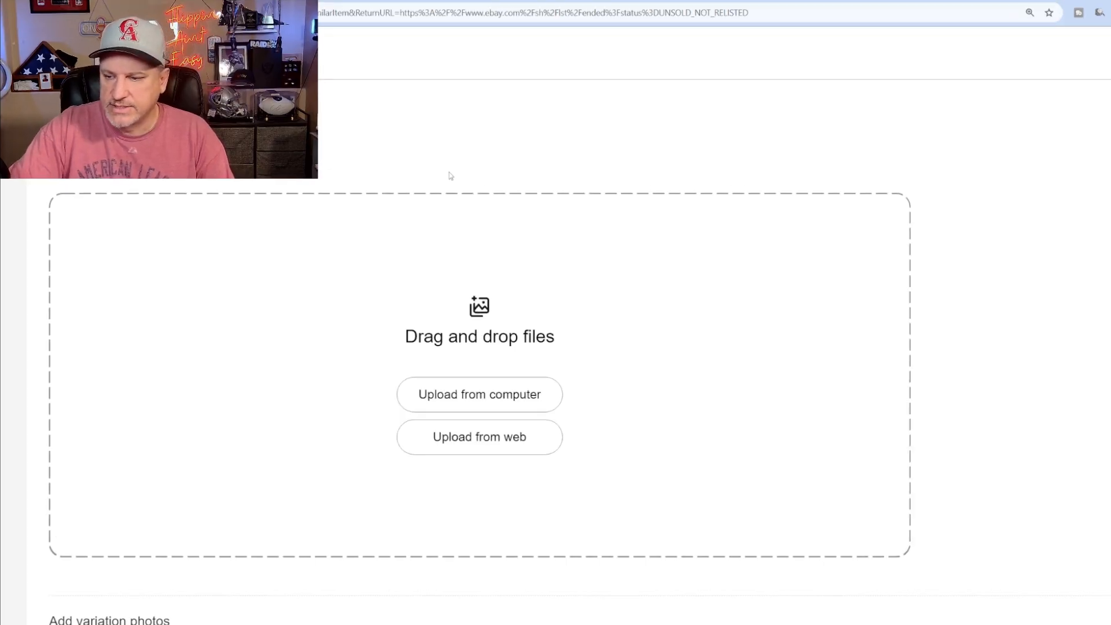
click(480, 394)
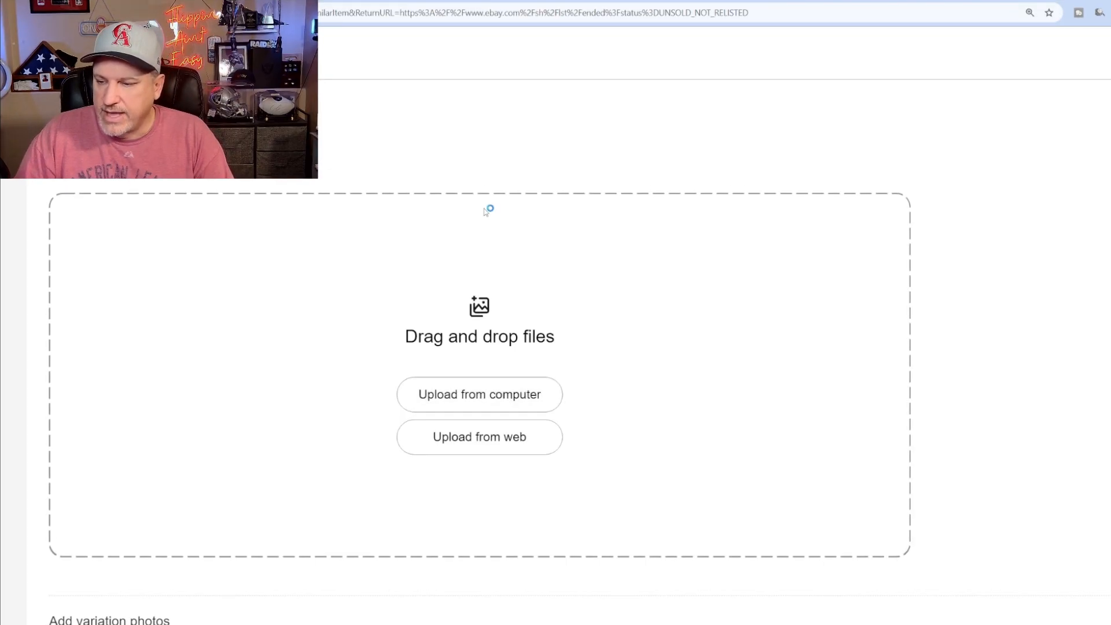
double_click(337, 75)
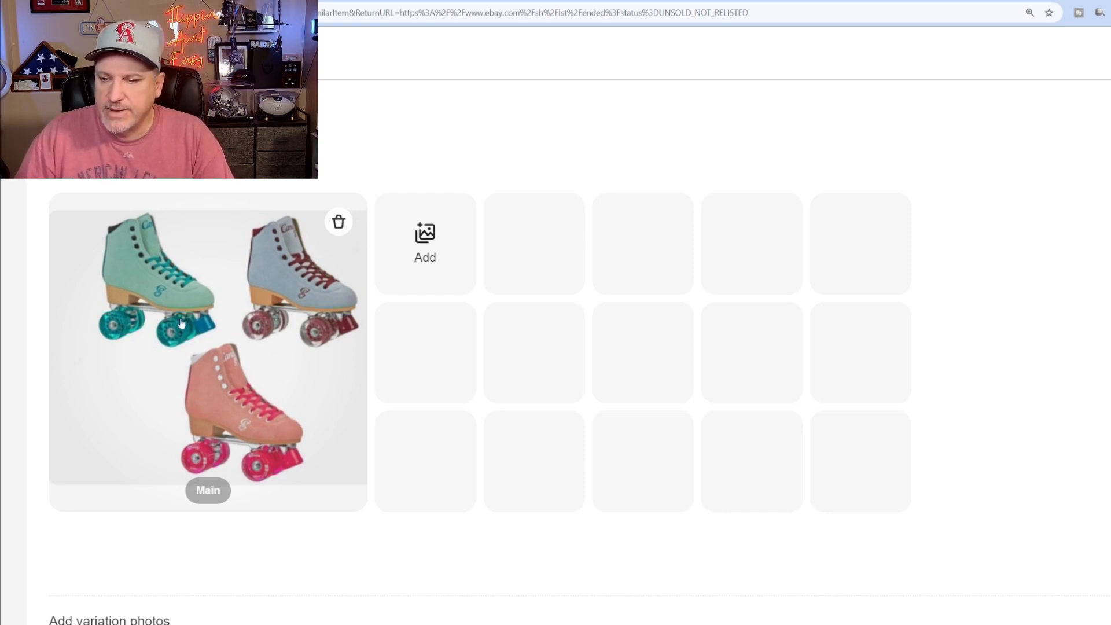
Step: Add the Roller Derby size conversion chart image from the computer as the second default photo
click(427, 244)
click(377, 155)
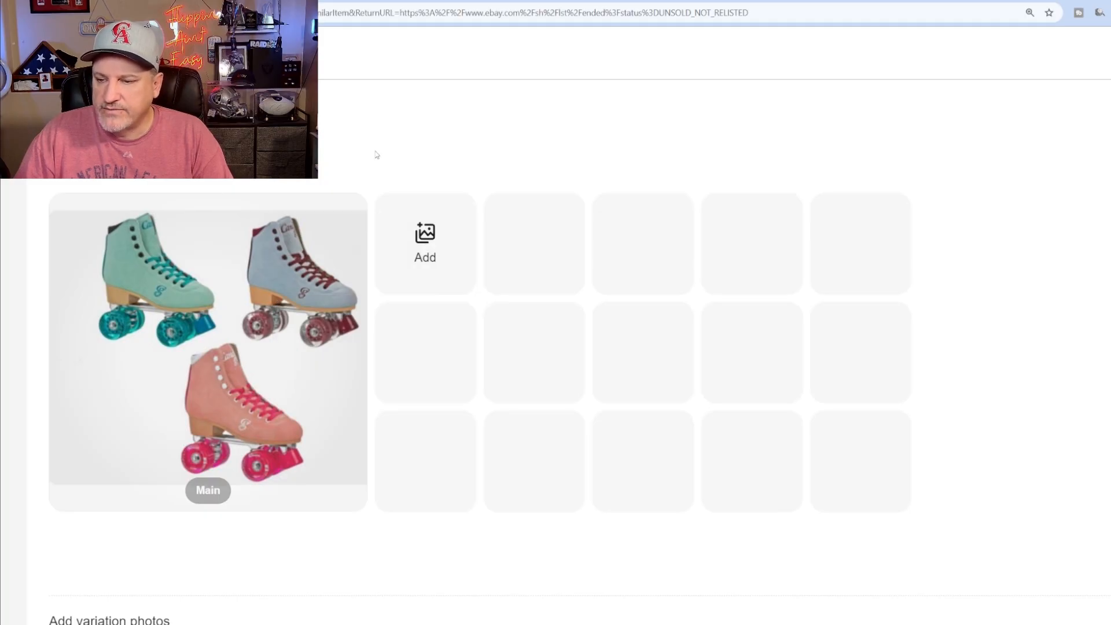
double_click(269, 78)
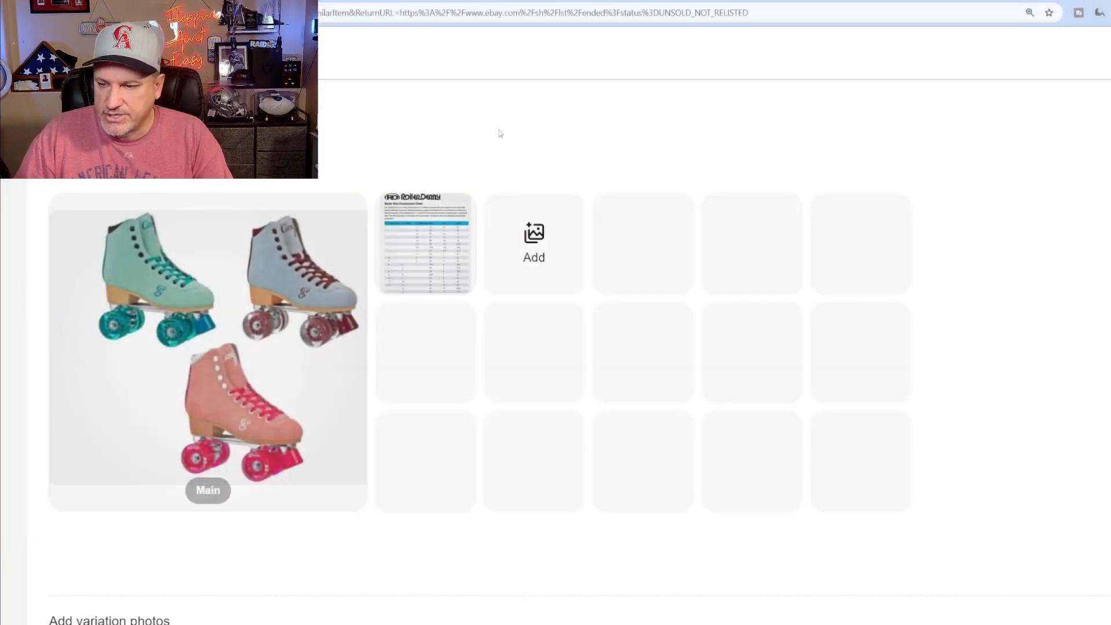
scroll(498, 134, down, 2)
scroll(498, 133, up, 2)
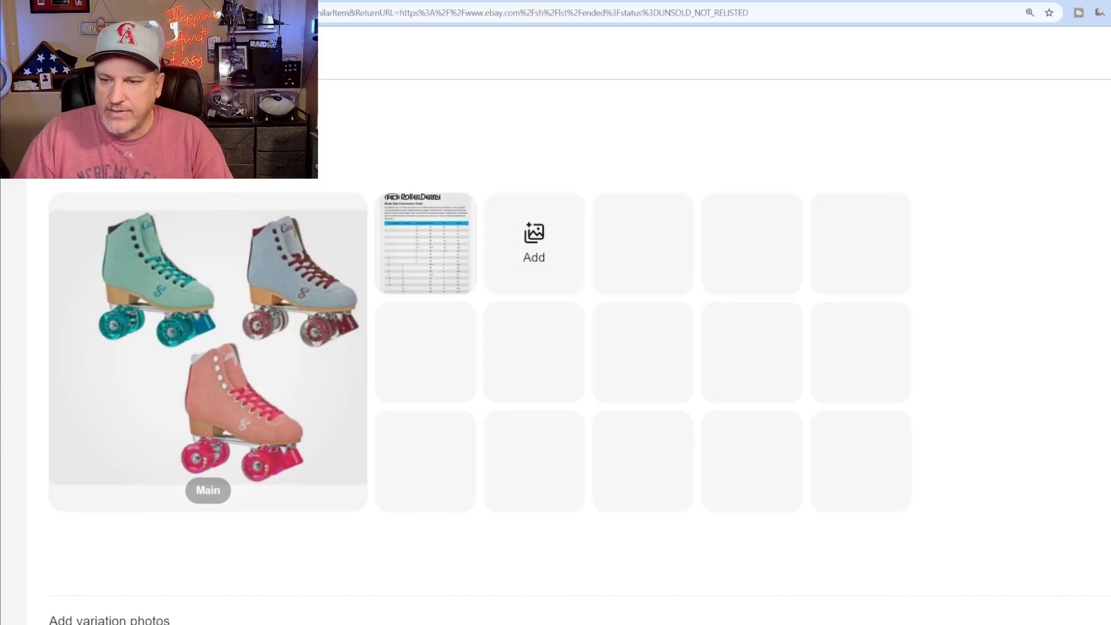
Step: Look over the variation combinations and set the variation photos to change based on the Color attribute
scroll(393, 140, down, 8)
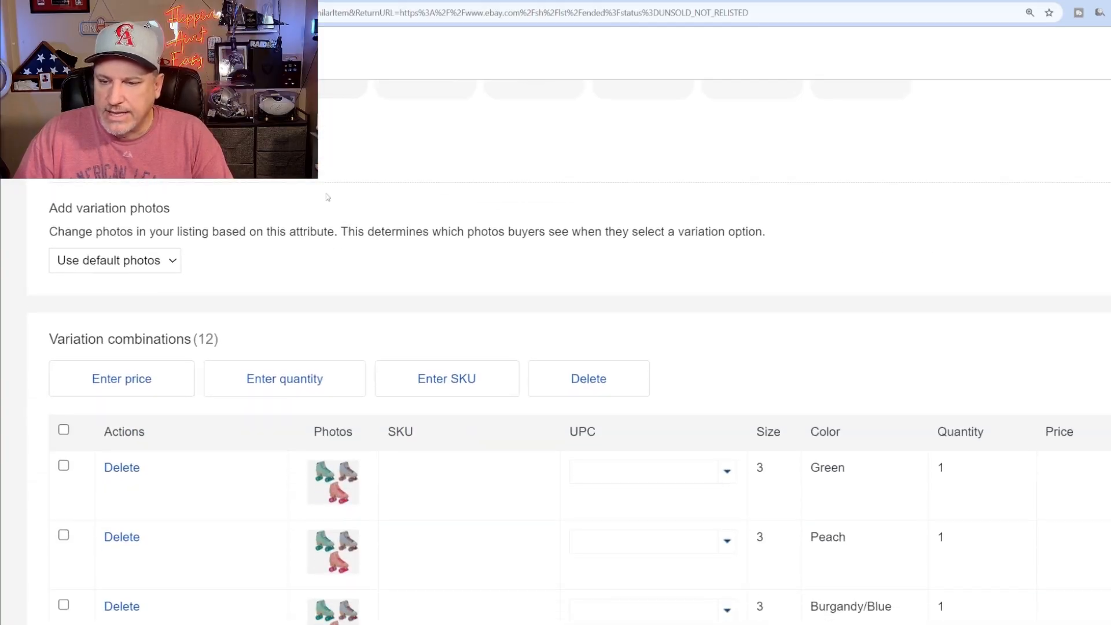
scroll(339, 204, down, 1)
scroll(403, 363, down, 3)
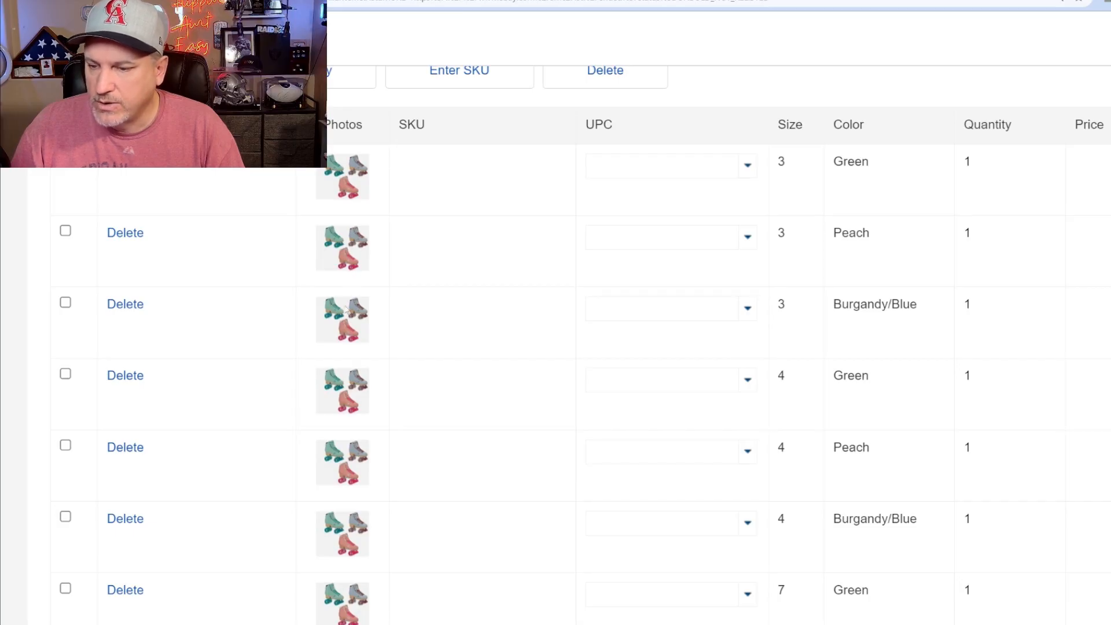
scroll(371, 219, up, 1)
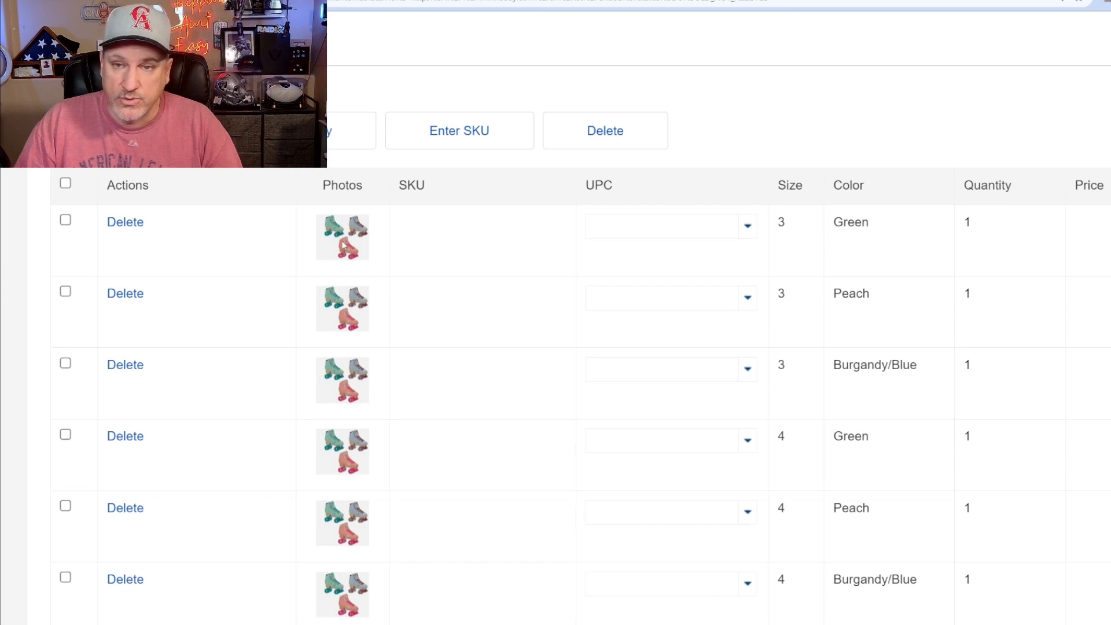
scroll(400, 248, up, 2)
scroll(399, 248, up, 1)
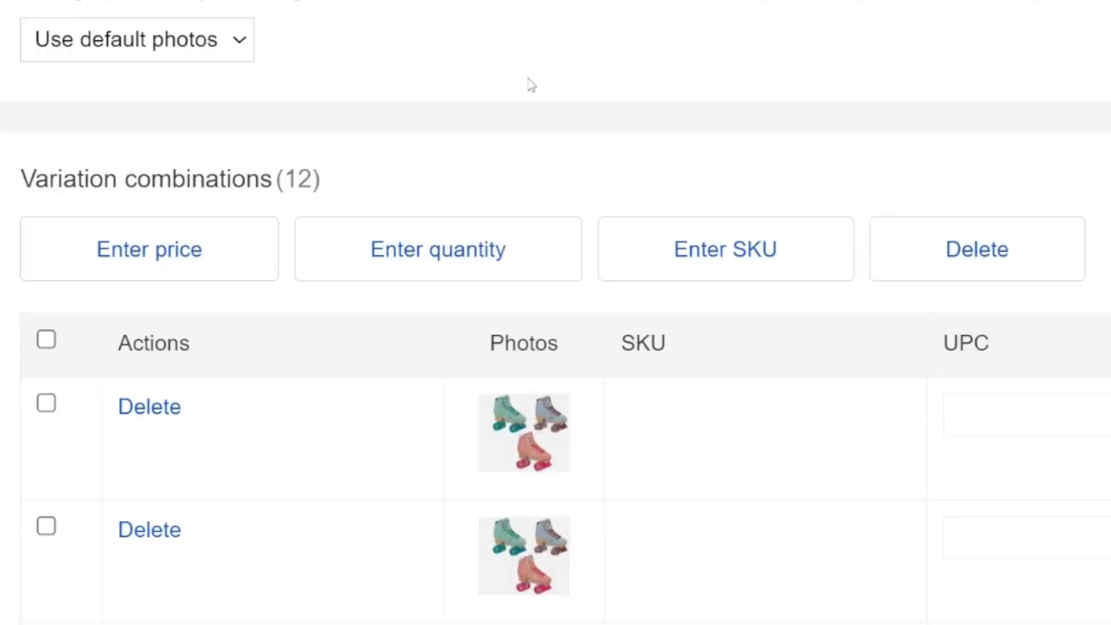
click(242, 50)
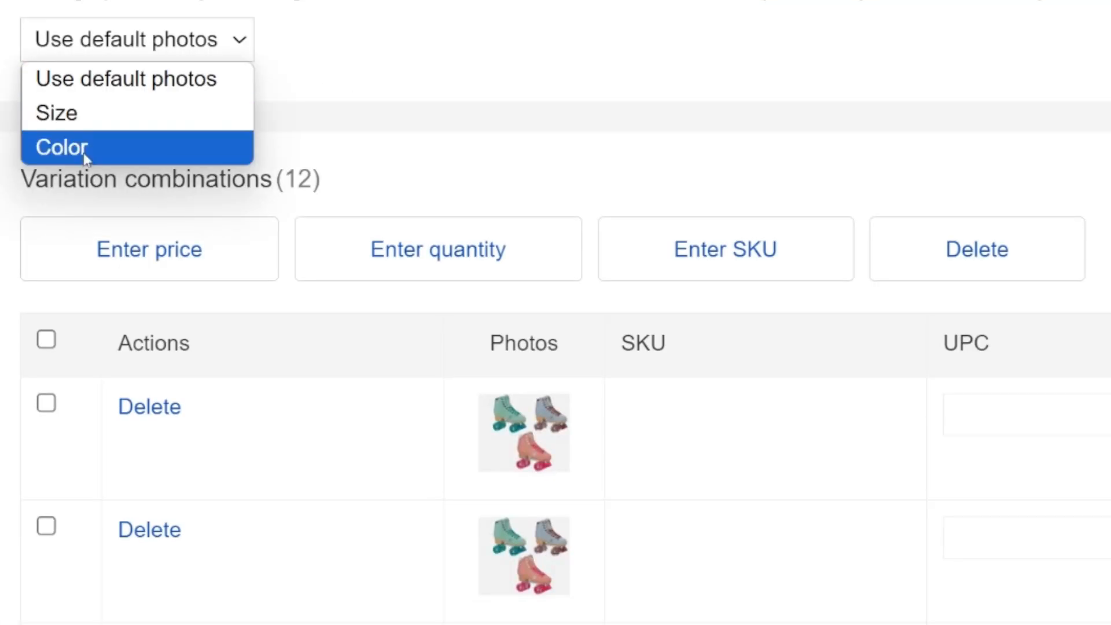
click(85, 157)
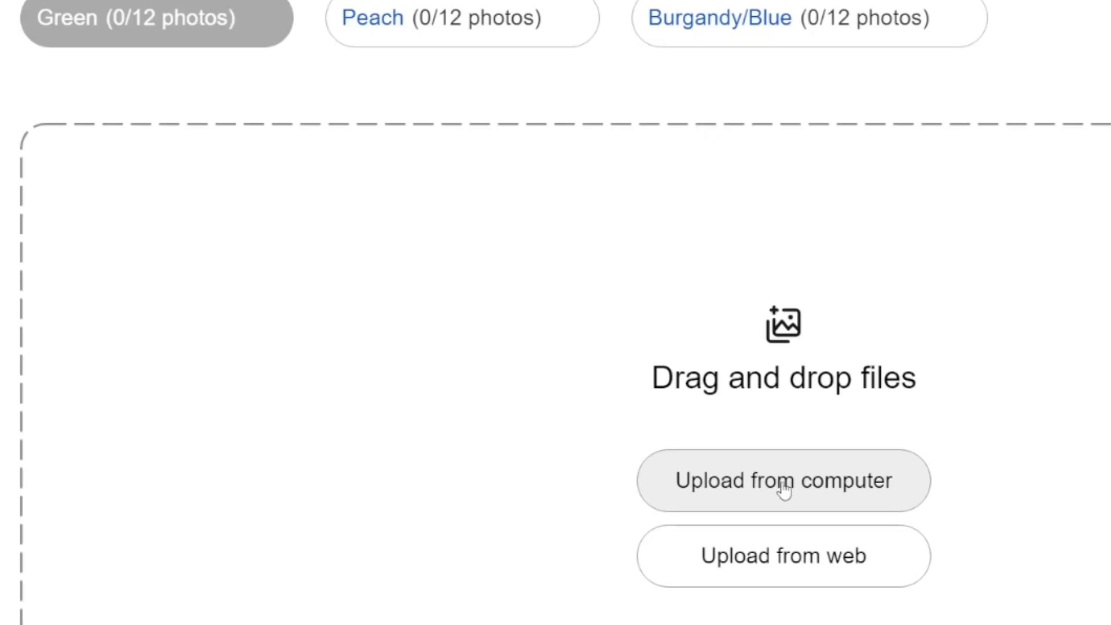
Step: Upload the three green skate pictures from the computer to the Green option, with the angled side view as main photo
click(800, 493)
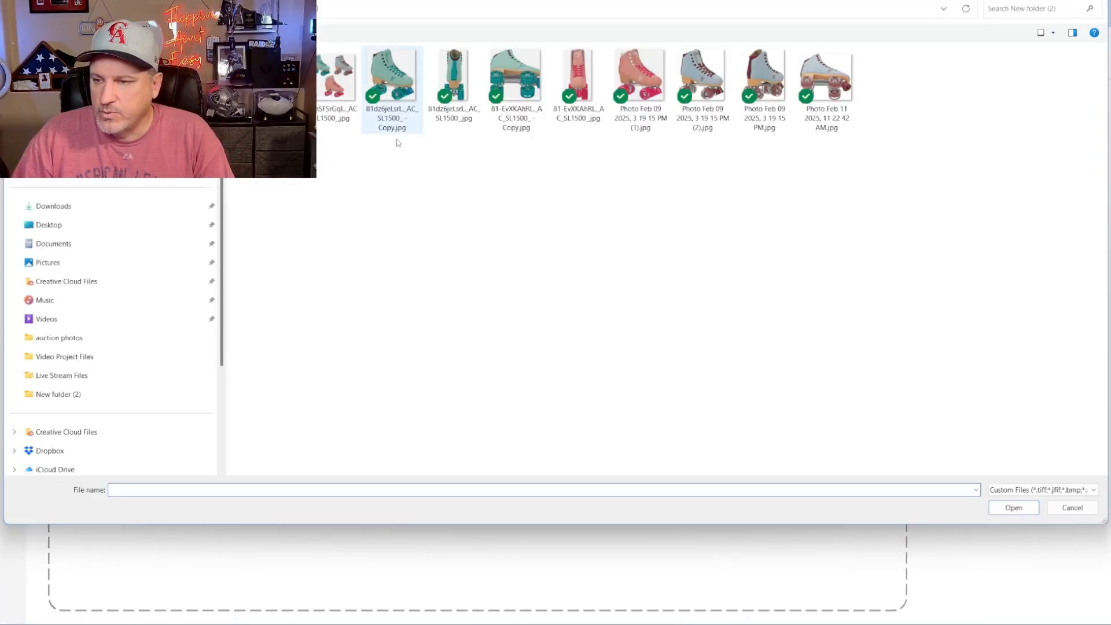
double_click(400, 107)
click(444, 300)
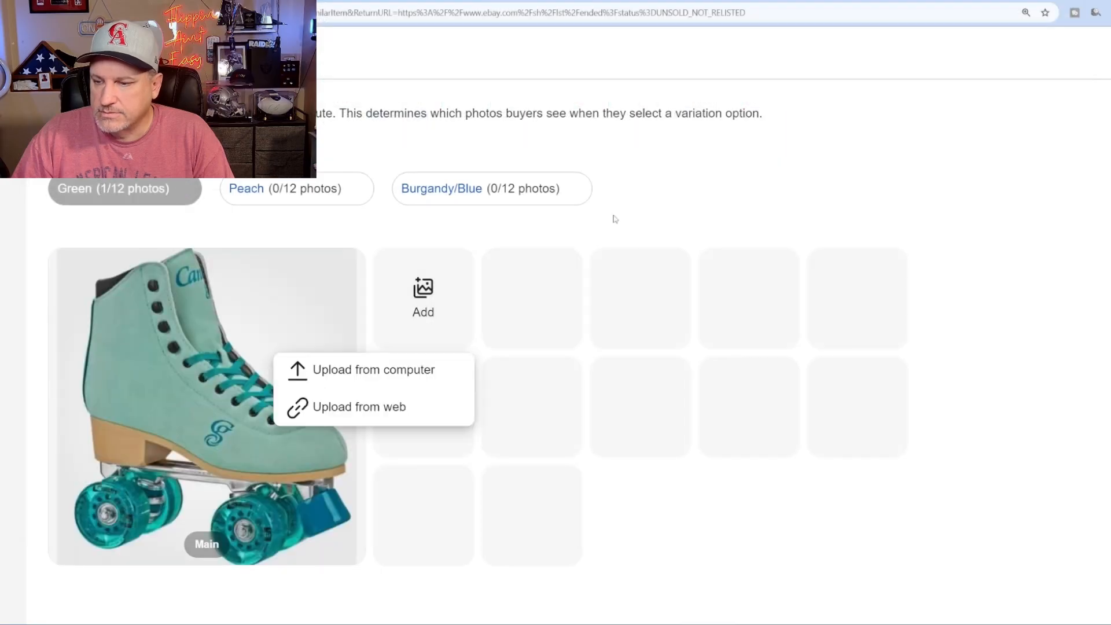
click(373, 369)
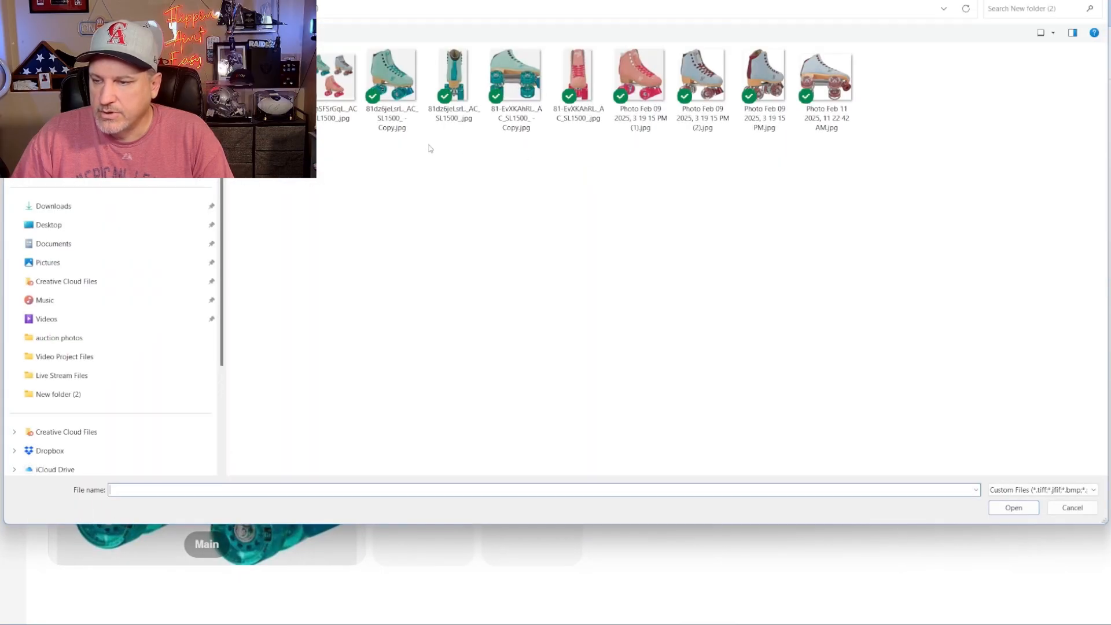
drag(450, 152, 515, 77)
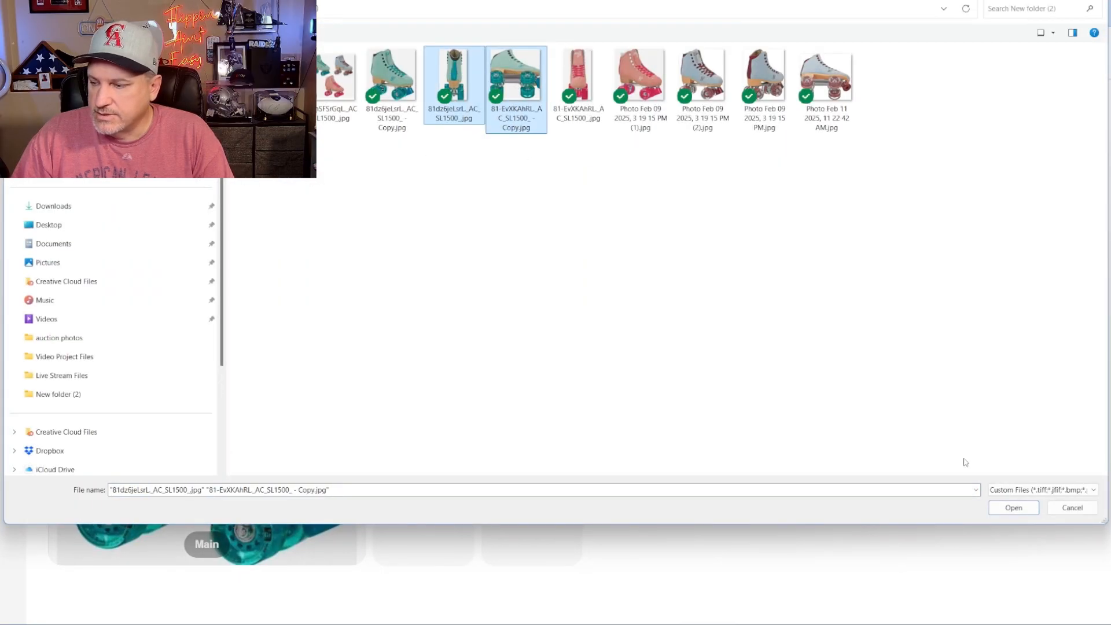
click(1013, 508)
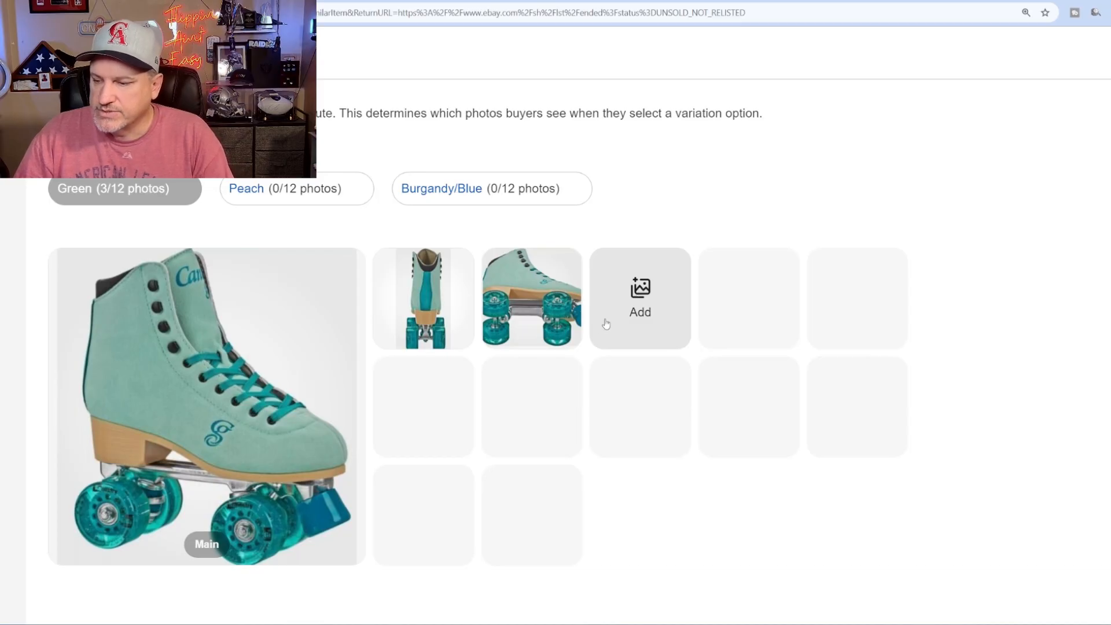
Step: Upload the two peach skate pictures to the Peach option and make the side view the main photo
click(267, 197)
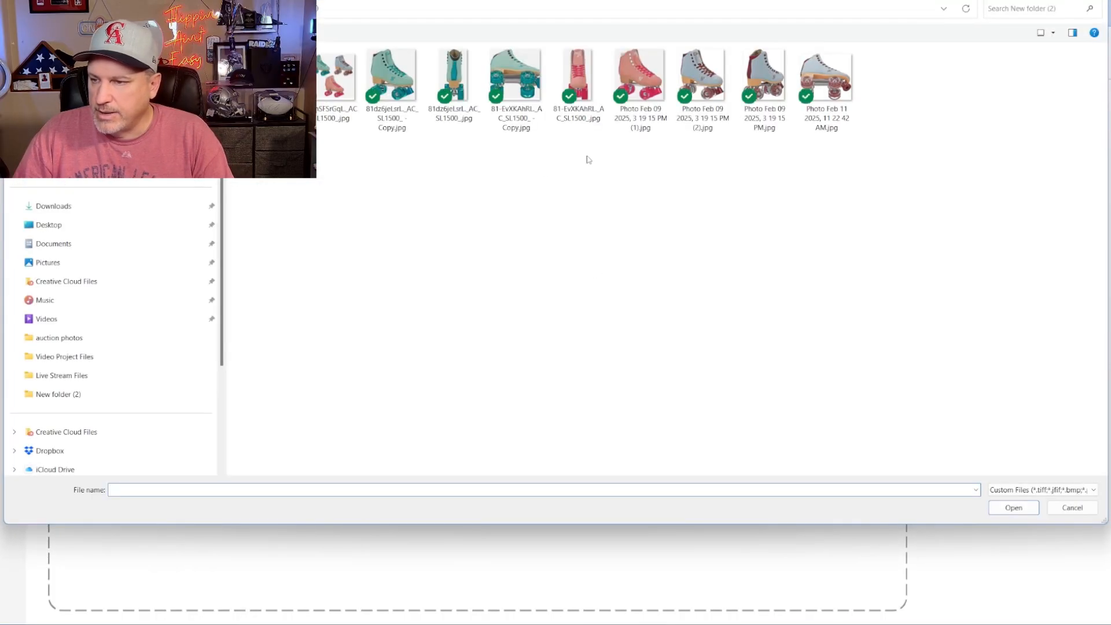
drag(587, 160, 648, 81)
click(1013, 508)
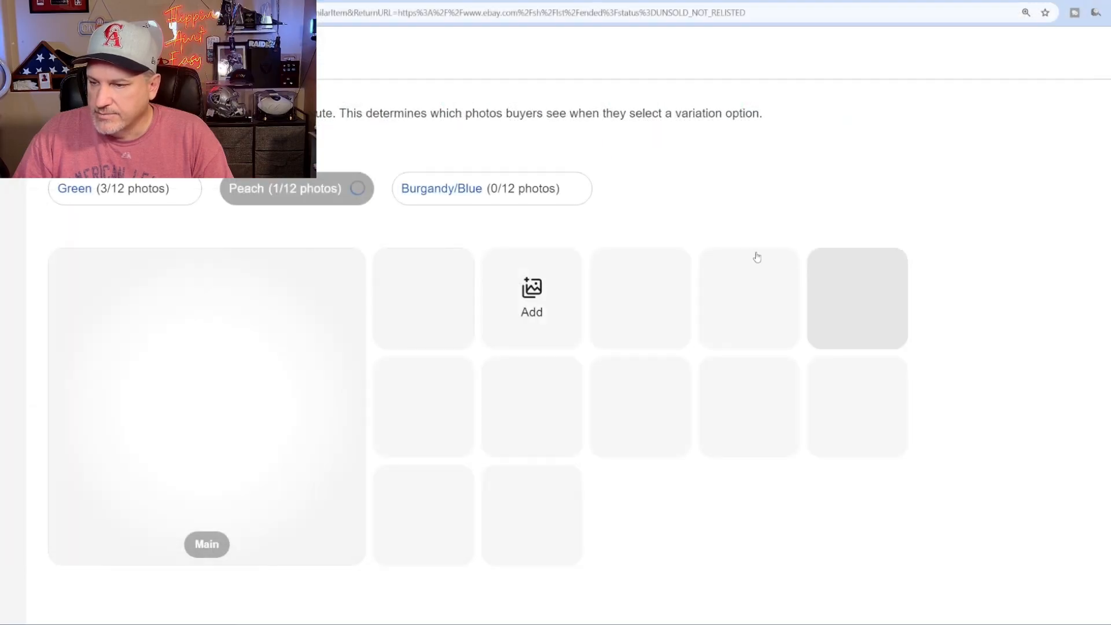
drag(423, 296, 330, 331)
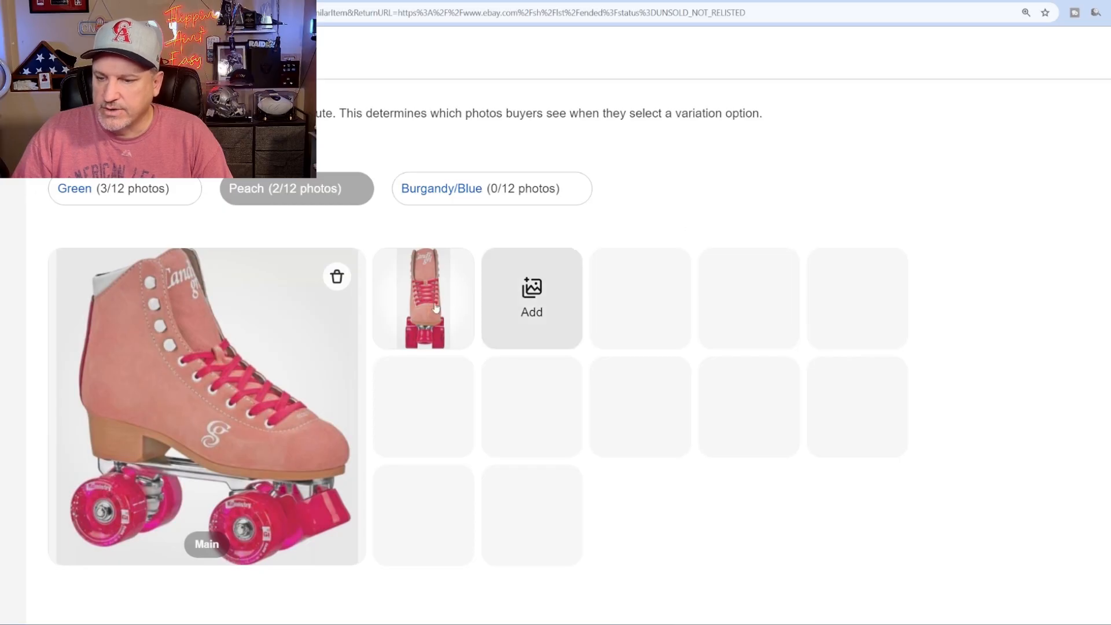
Step: Upload the three blue skate pictures with burgundy laces from the computer to the Burgandy/Blue option
click(444, 190)
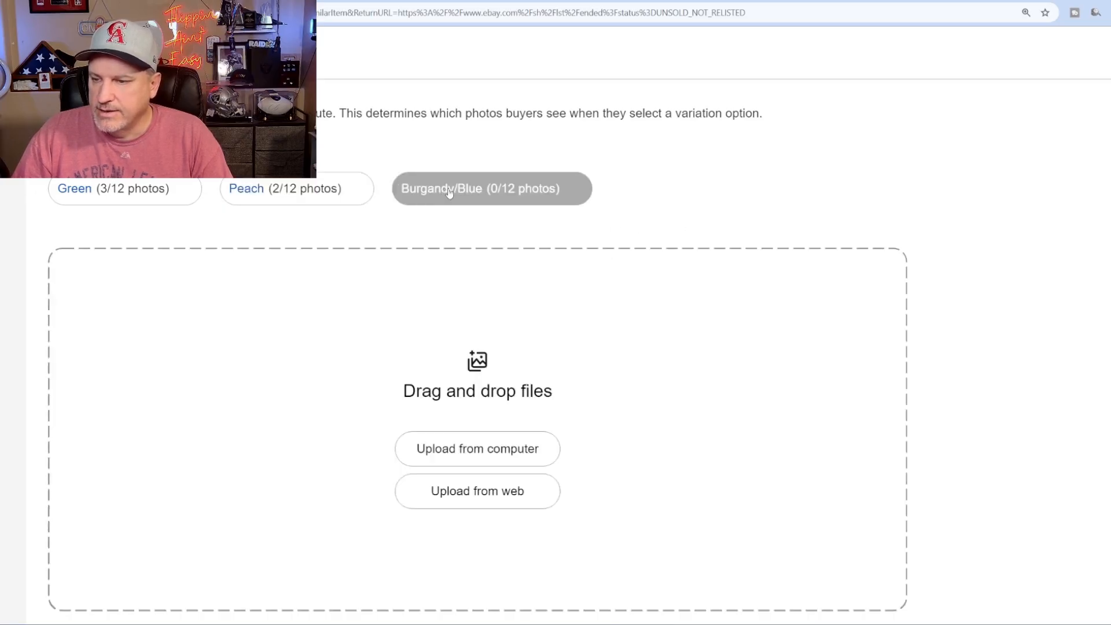
click(475, 447)
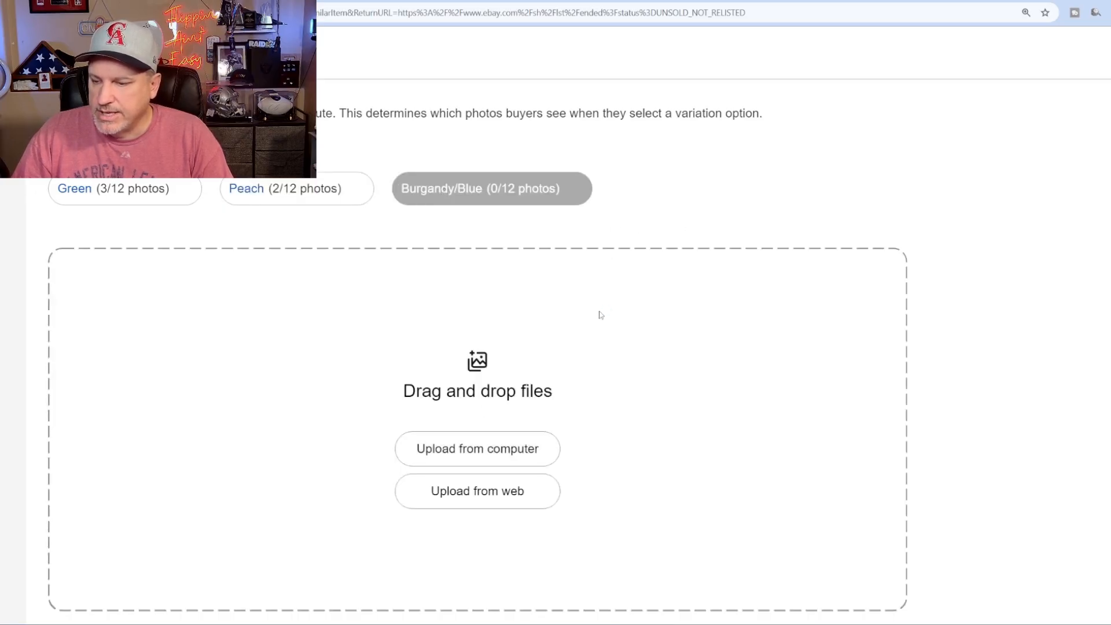
drag(702, 151, 857, 48)
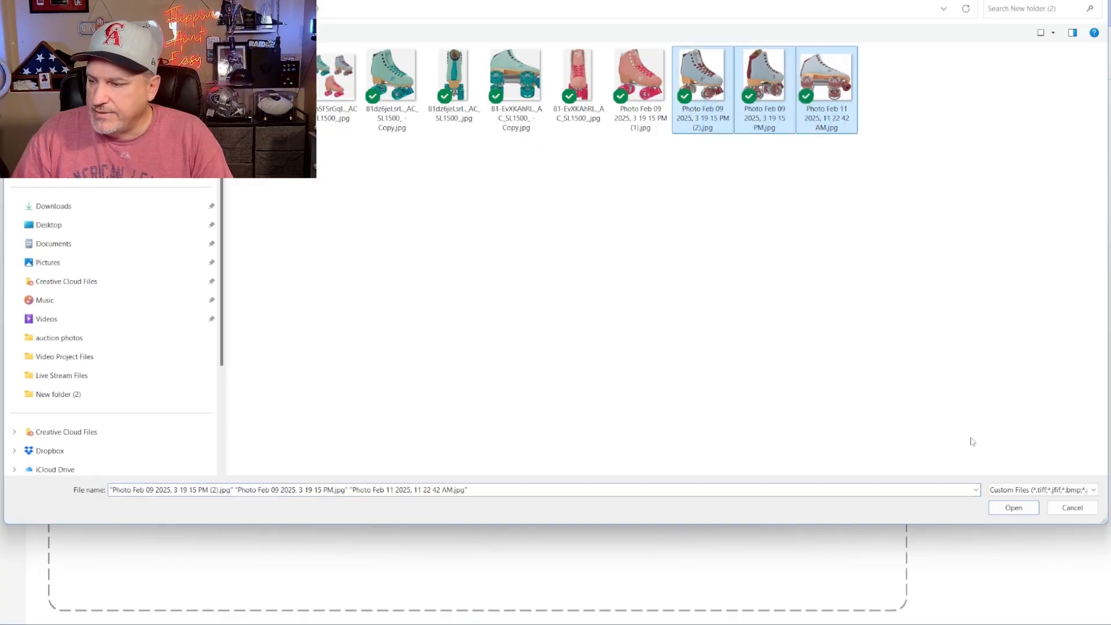
click(1014, 508)
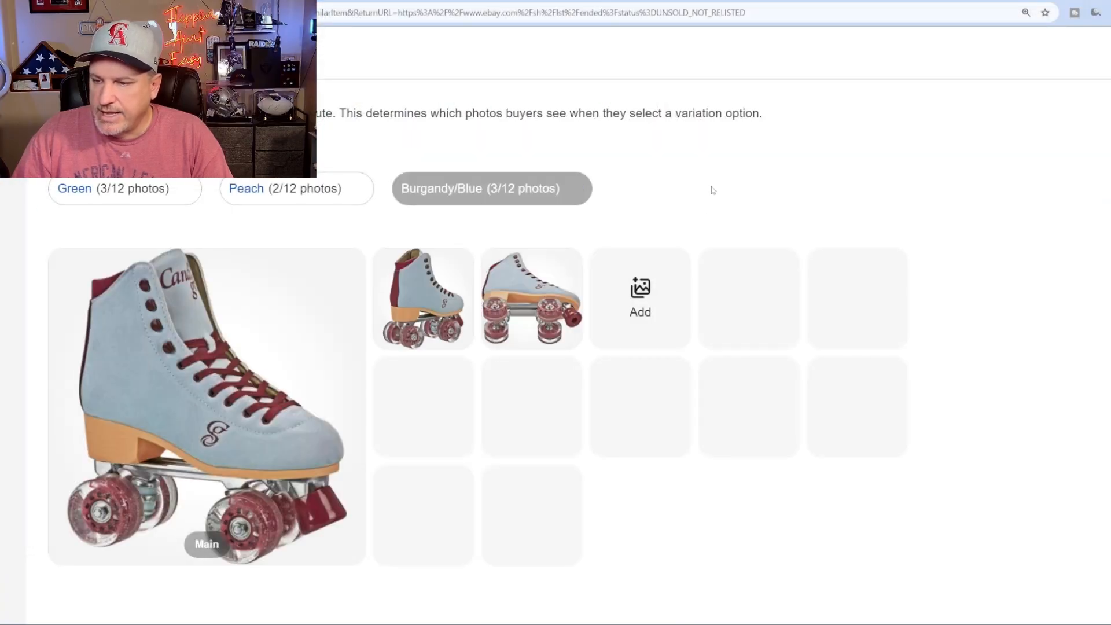
Step: Examine the photos, sizes, colors and quantities assigned to each row of the variation combinations table
scroll(902, 191, down, 9)
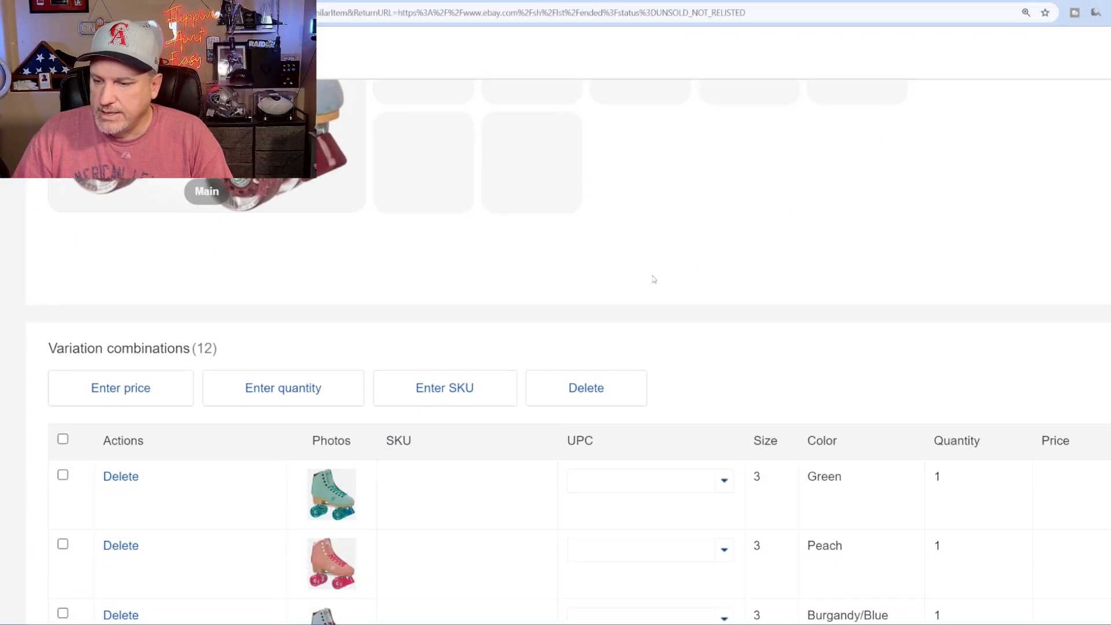
scroll(473, 383, down, 3)
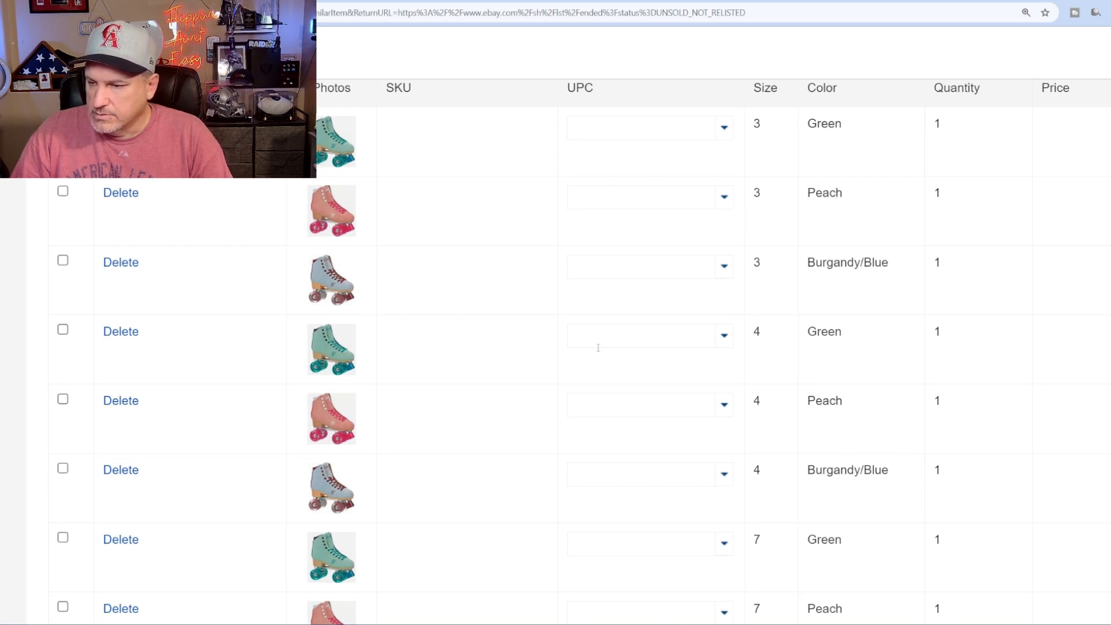
scroll(847, 235, up, 1)
scroll(848, 234, down, 1)
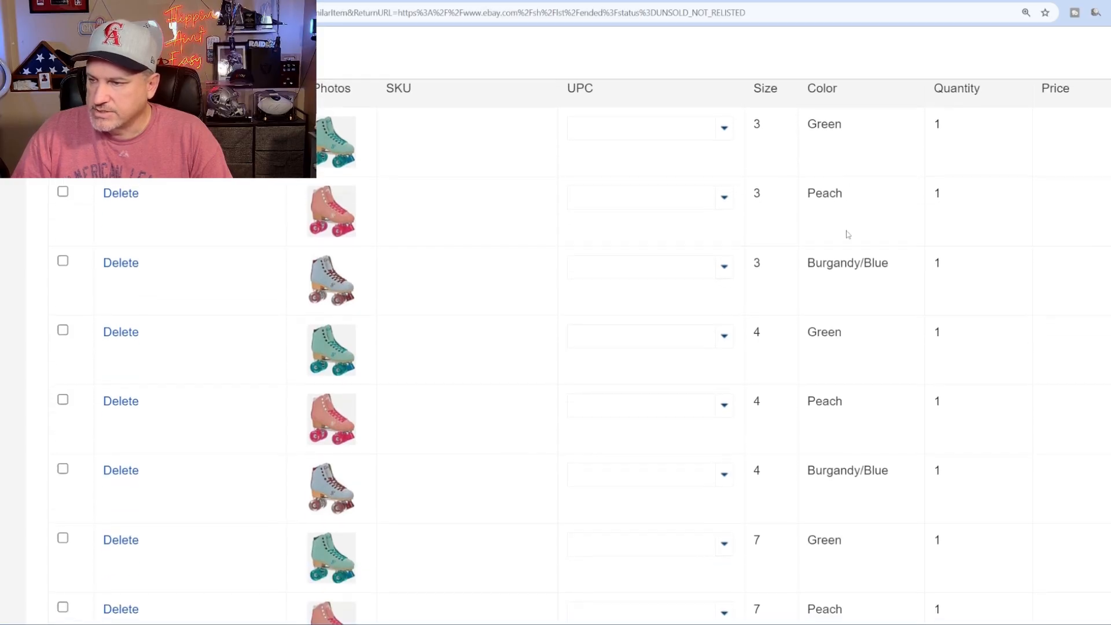
scroll(848, 235, up, 1)
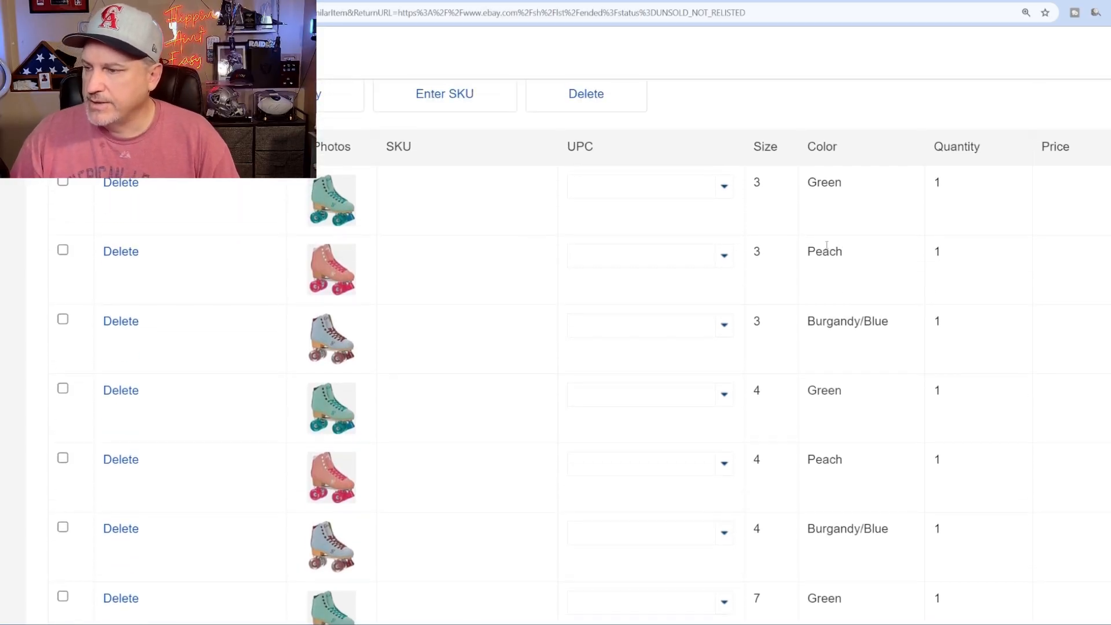
scroll(827, 245, down, 1)
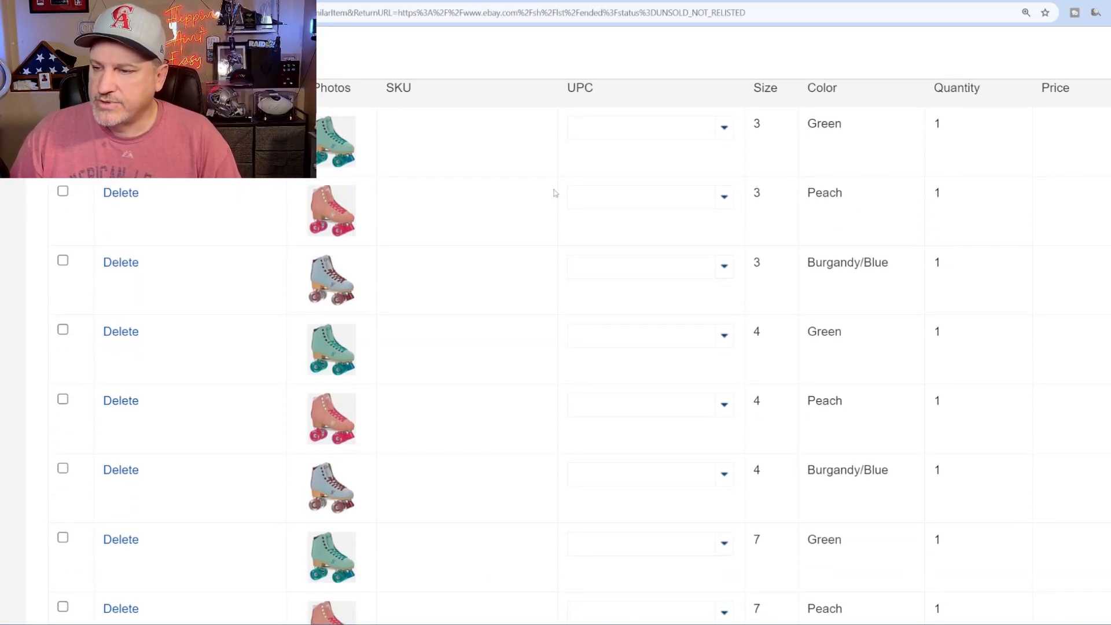
scroll(541, 202, up, 1)
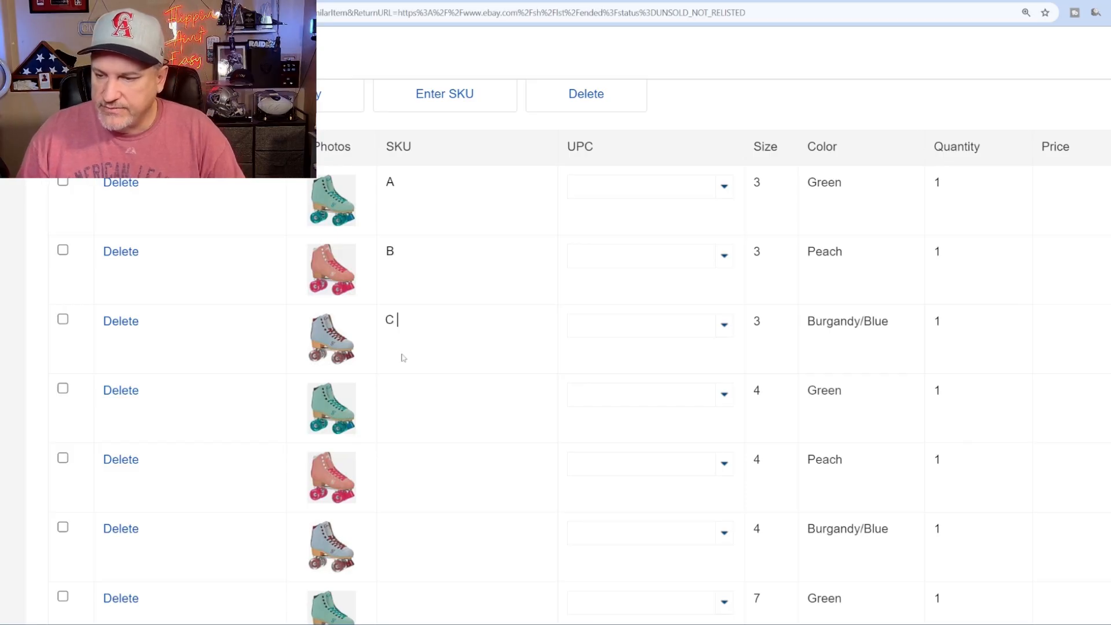
Step: Enter SKUs D, E and F for the size 4 rows, and G and H for the size 7 Green and Peach rows
click(399, 461)
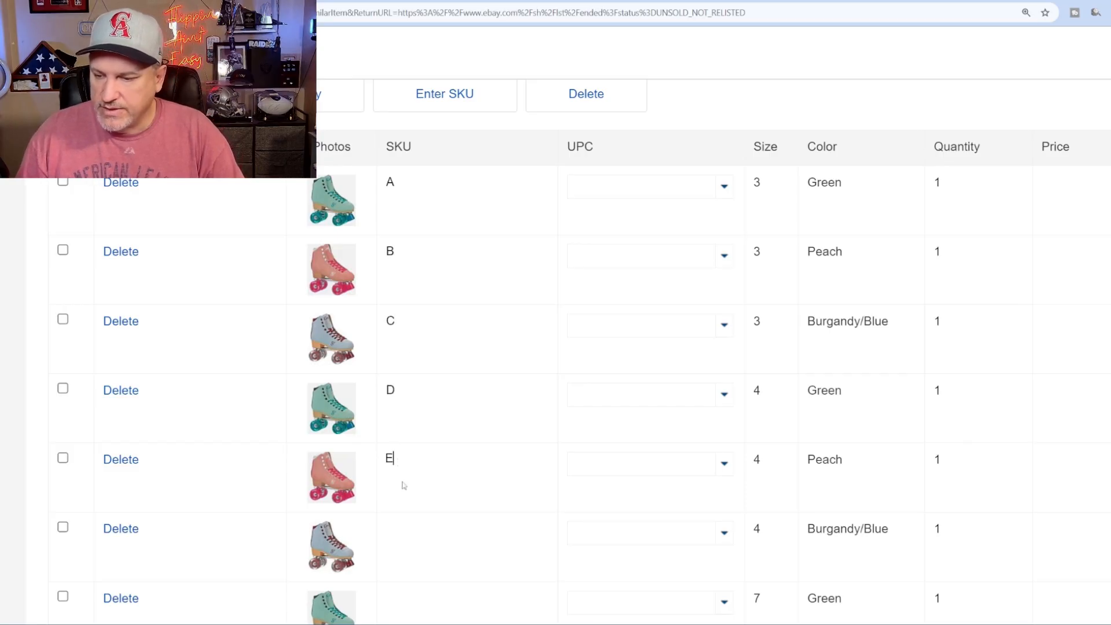
text(E)
click(402, 519)
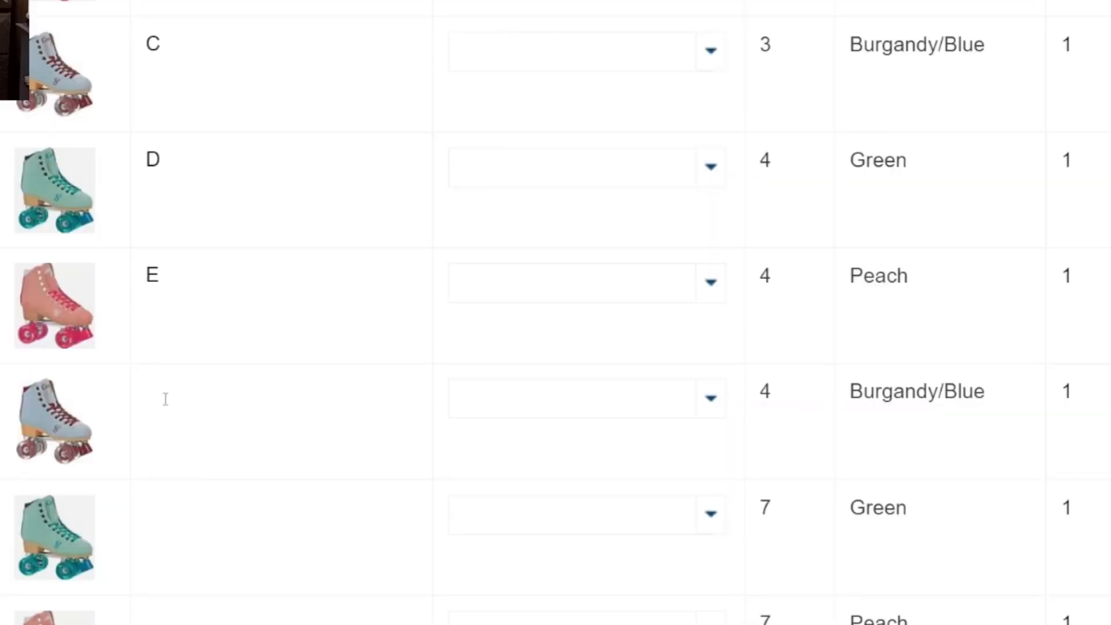
text(F)
click(159, 521)
text(G)
click(202, 613)
text(H)
Step: Enter SKU I for the size 7 Burgandy/Blue row and J, K and L for the three size 11 rows
scroll(189, 620, down, 3)
click(203, 552)
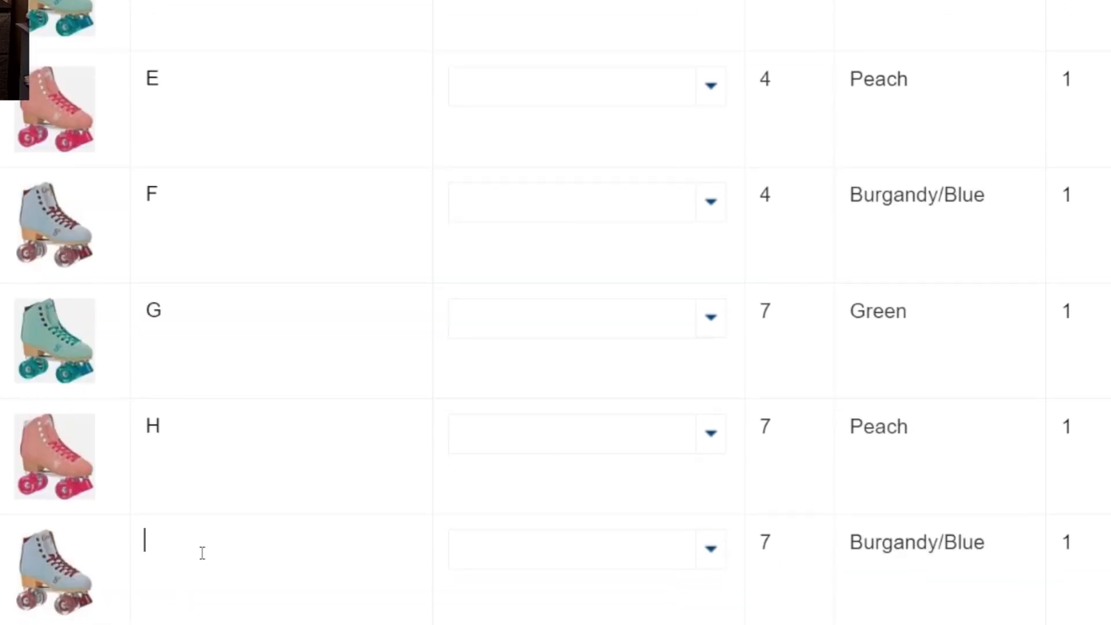
scroll(203, 552, down, 5)
click(206, 360)
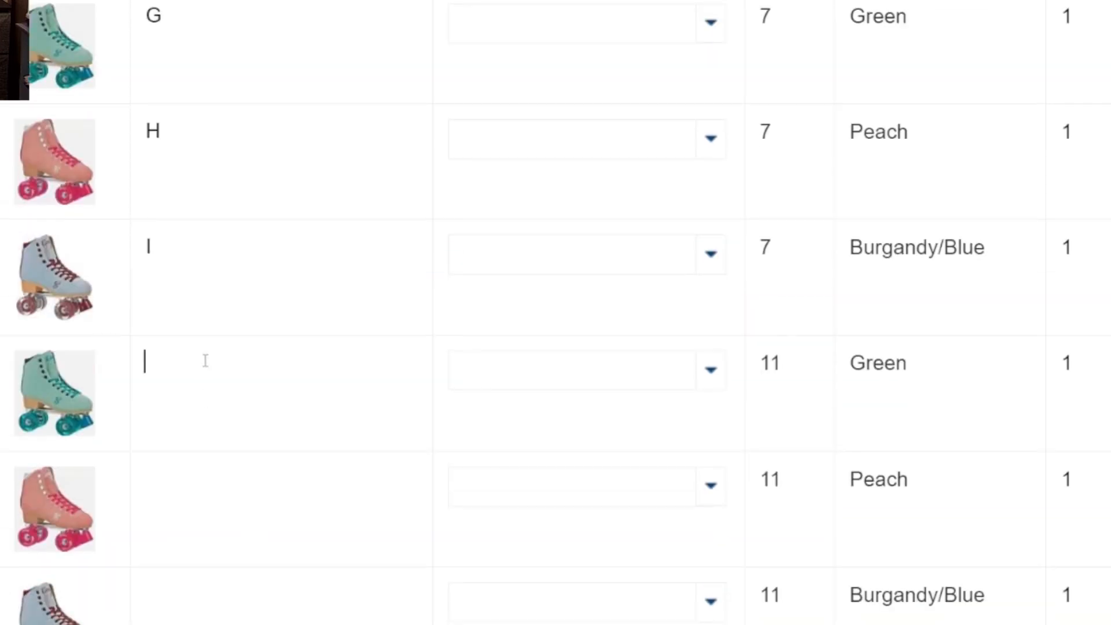
text(J)
click(202, 491)
text(L)
text(K)
click(194, 616)
text(L)
Step: Set the UPC of the size 3 Green row to "Does Not Apply" and copy that text
scroll(394, 461, up, 10)
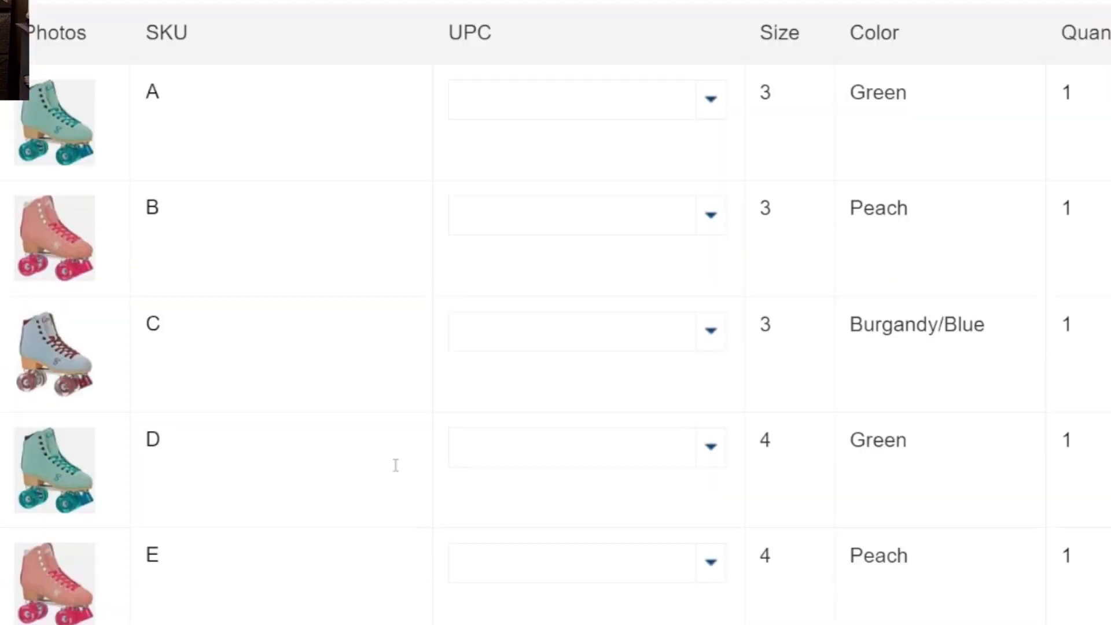
scroll(211, 349, down, 2)
scroll(212, 349, down, 6)
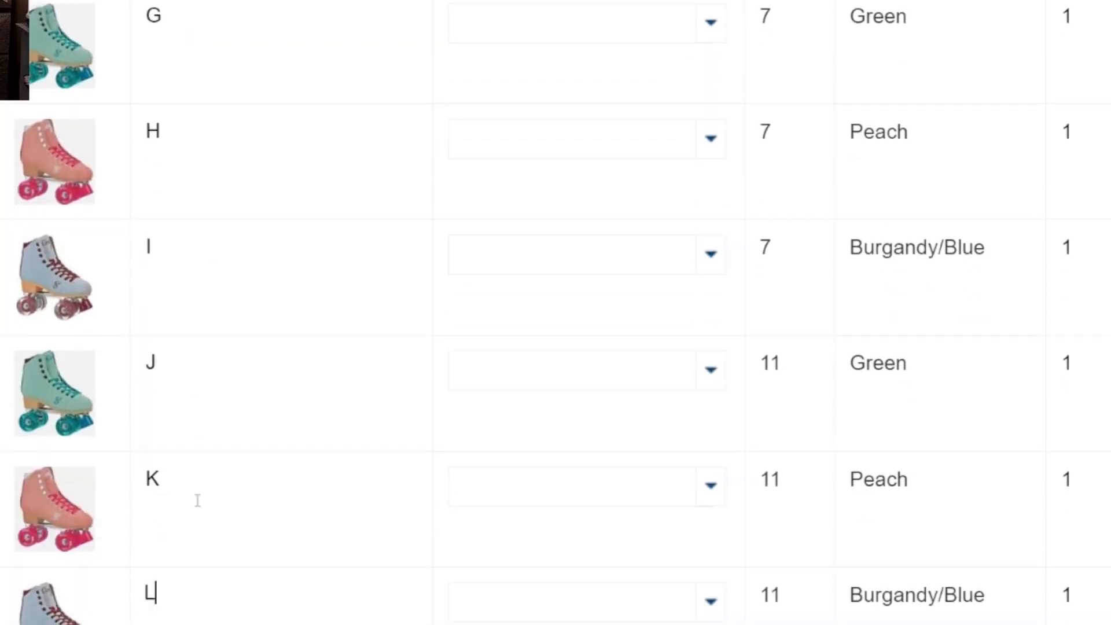
scroll(196, 499, up, 10)
scroll(197, 500, down, 2)
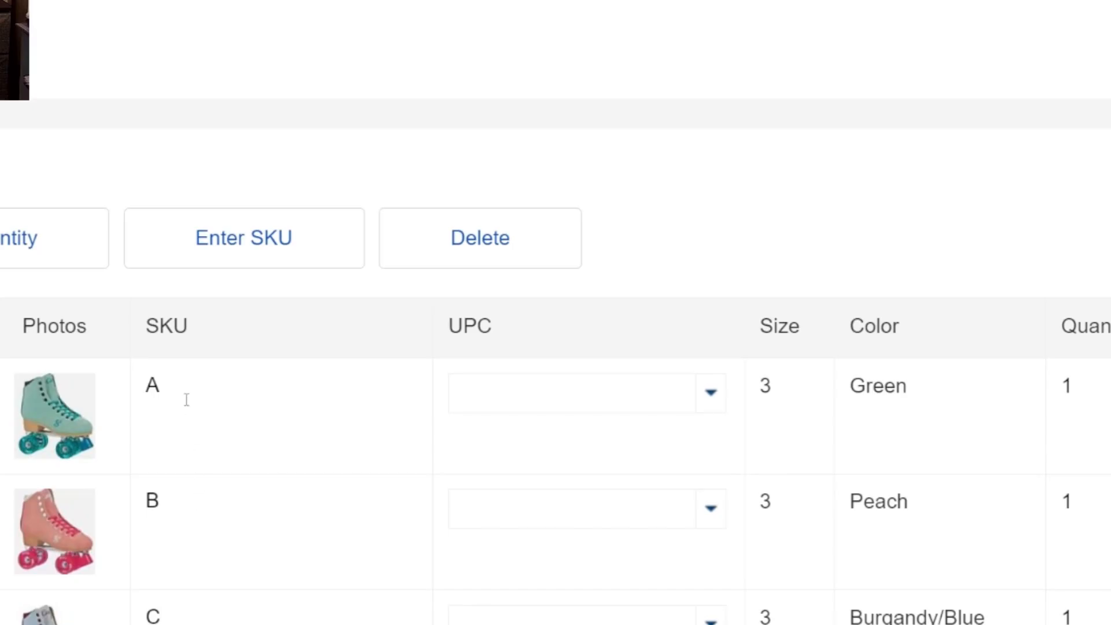
click(541, 392)
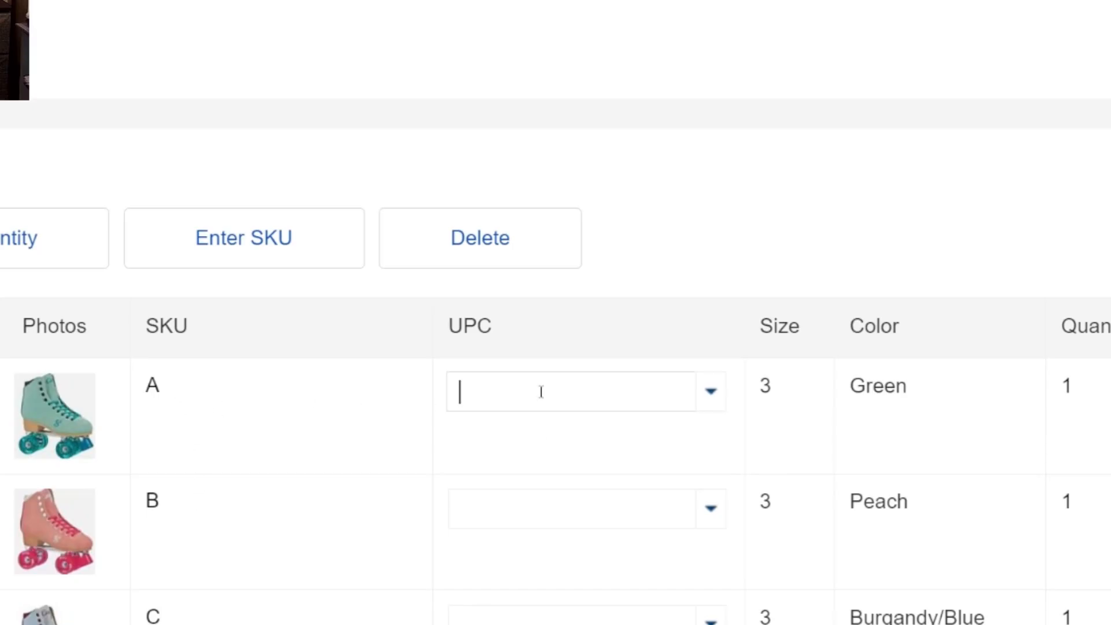
text(Does Not Apply)
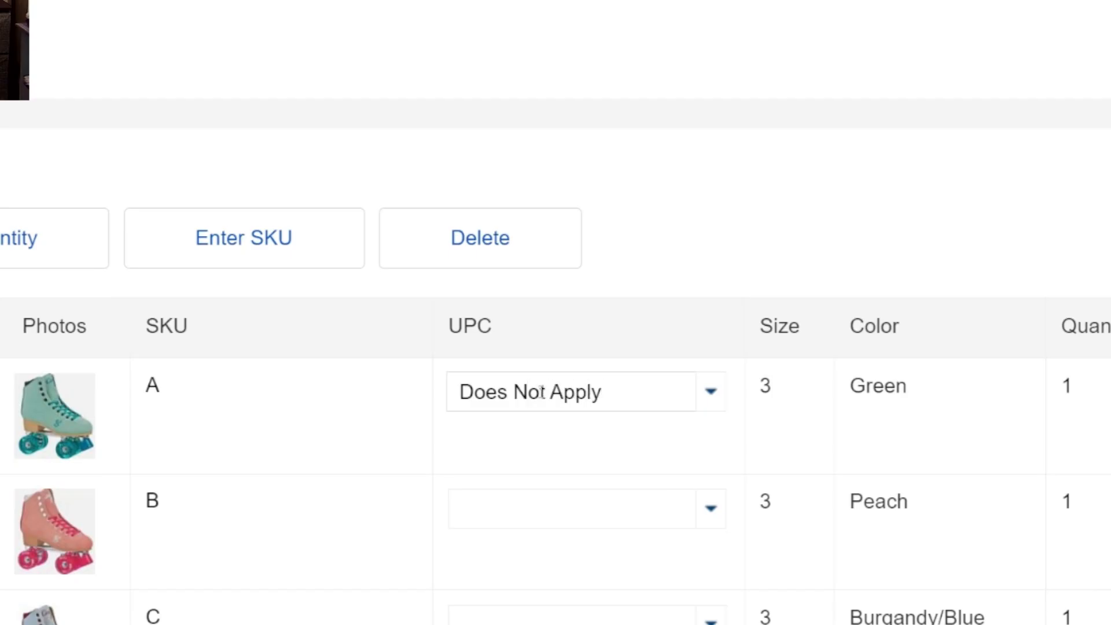
drag(612, 392, 454, 389)
key(ctrl+c)
right_click(548, 394)
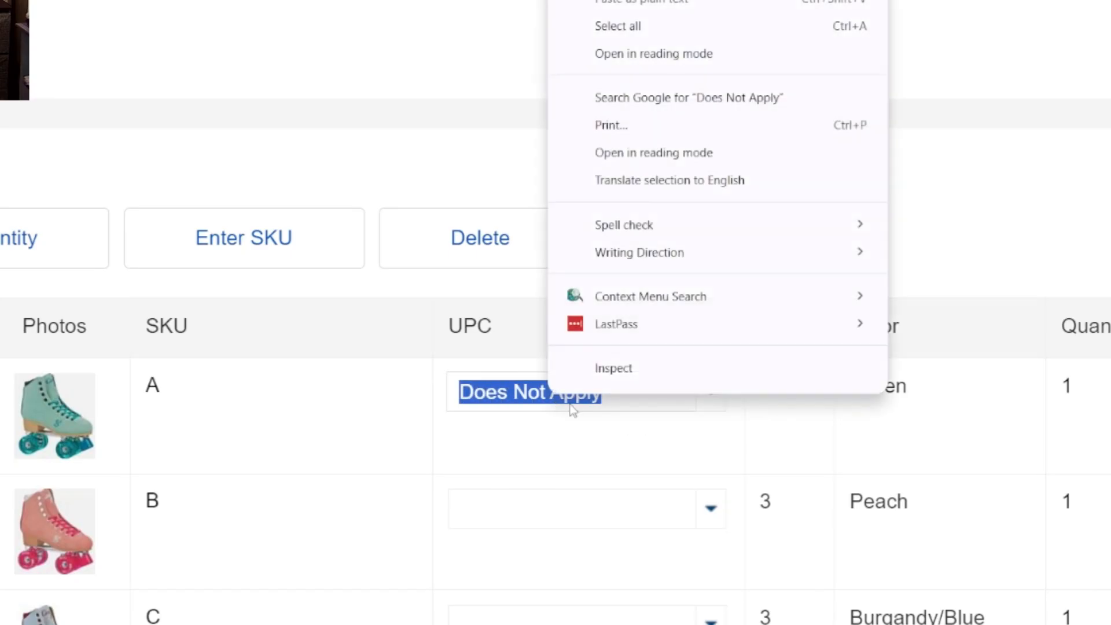
click(625, 0)
Step: Paste "Does Not Apply" as the UPC of the size 3 Peach and Burgandy/Blue rows
right_click(567, 513)
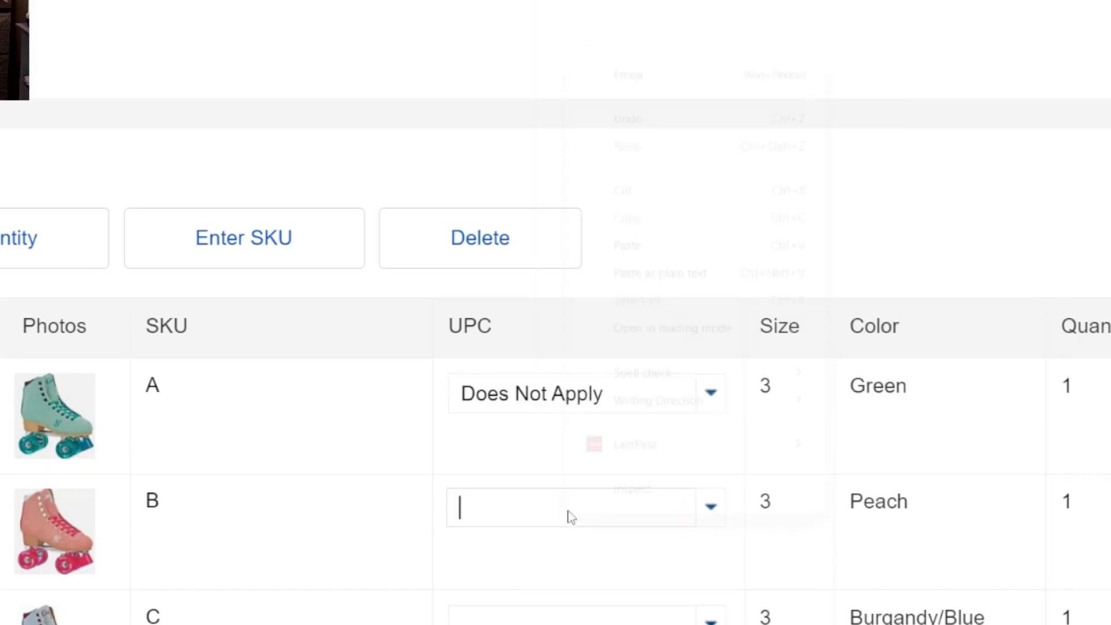
click(644, 244)
right_click(519, 617)
click(588, 375)
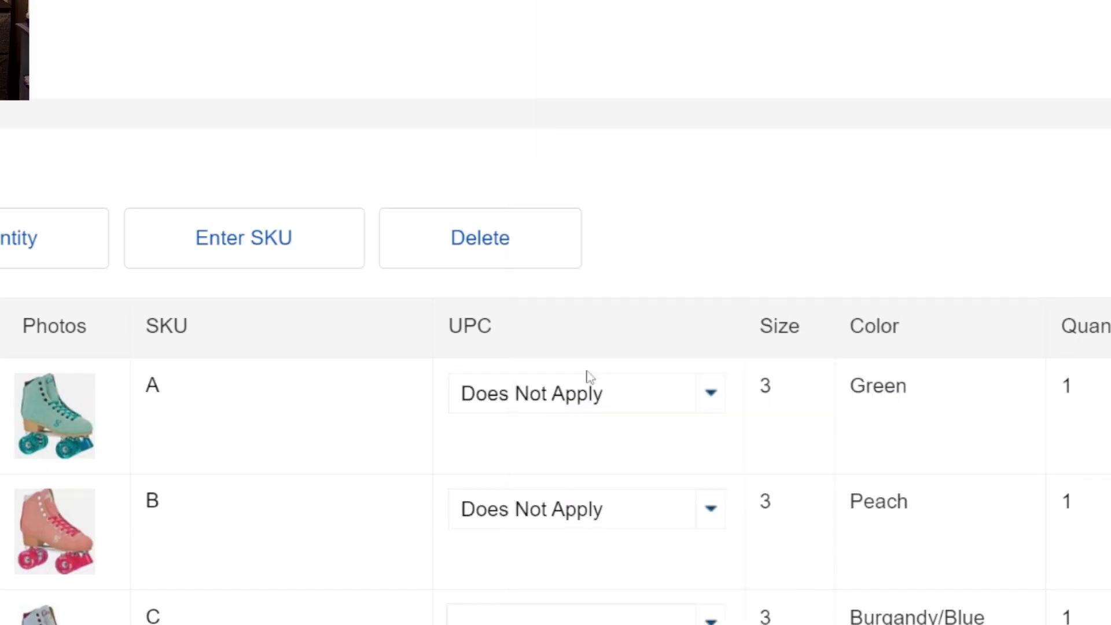
Step: Paste "Does Not Apply" as the UPC of the three size 4 rows
scroll(588, 375, down, 10)
right_click(474, 148)
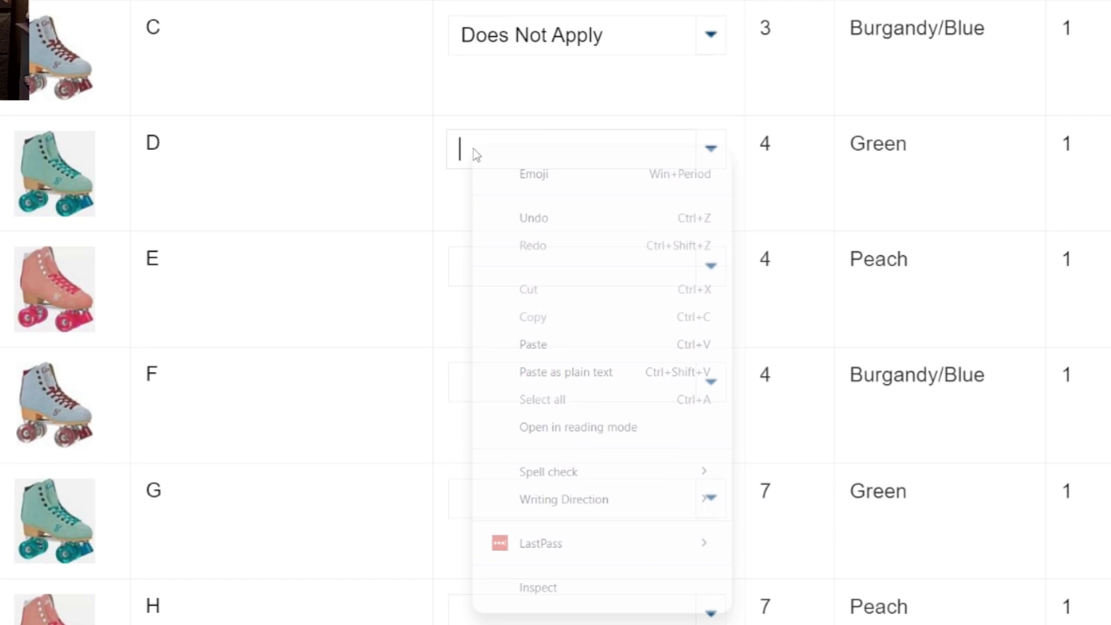
click(538, 344)
right_click(467, 266)
click(536, 461)
right_click(519, 395)
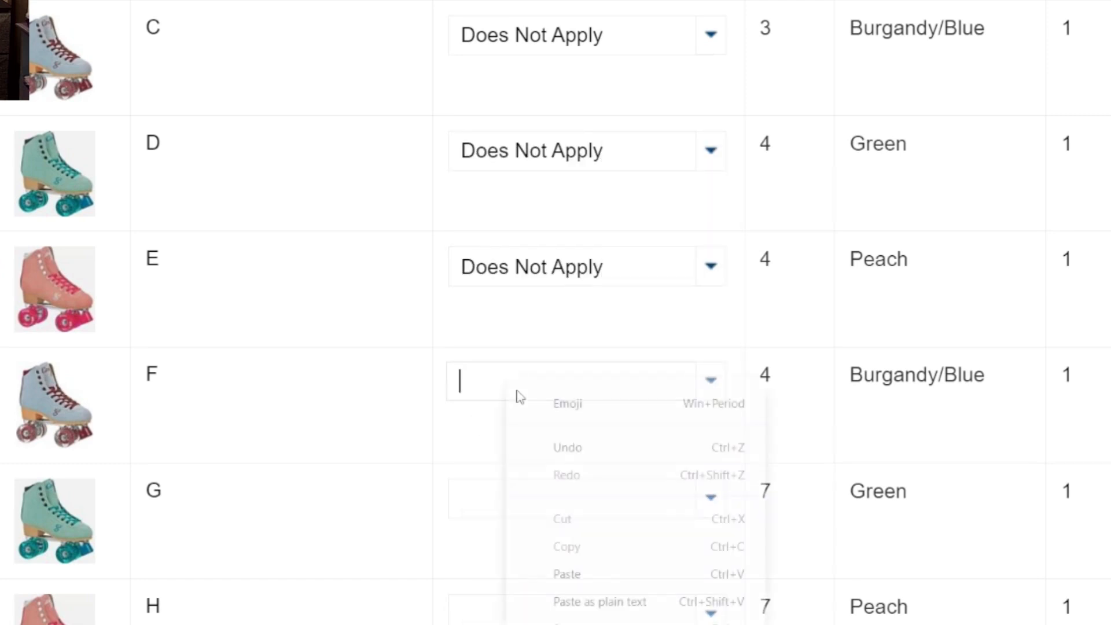
click(561, 574)
Step: Paste "Does Not Apply" as the UPC of the three size 7 rows
right_click(520, 501)
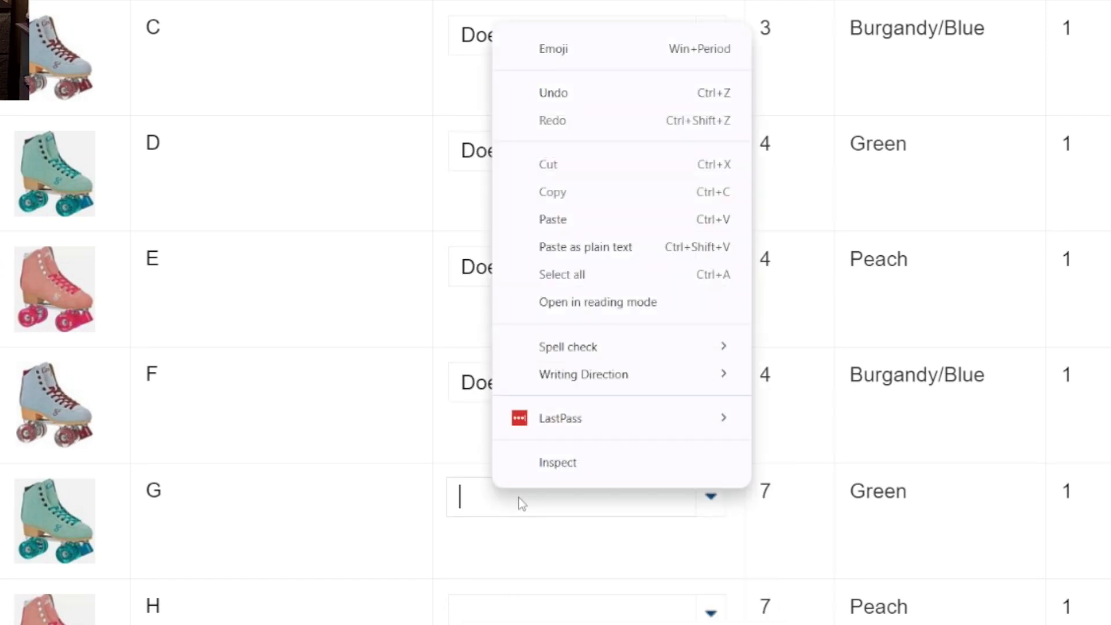
click(536, 220)
right_click(508, 601)
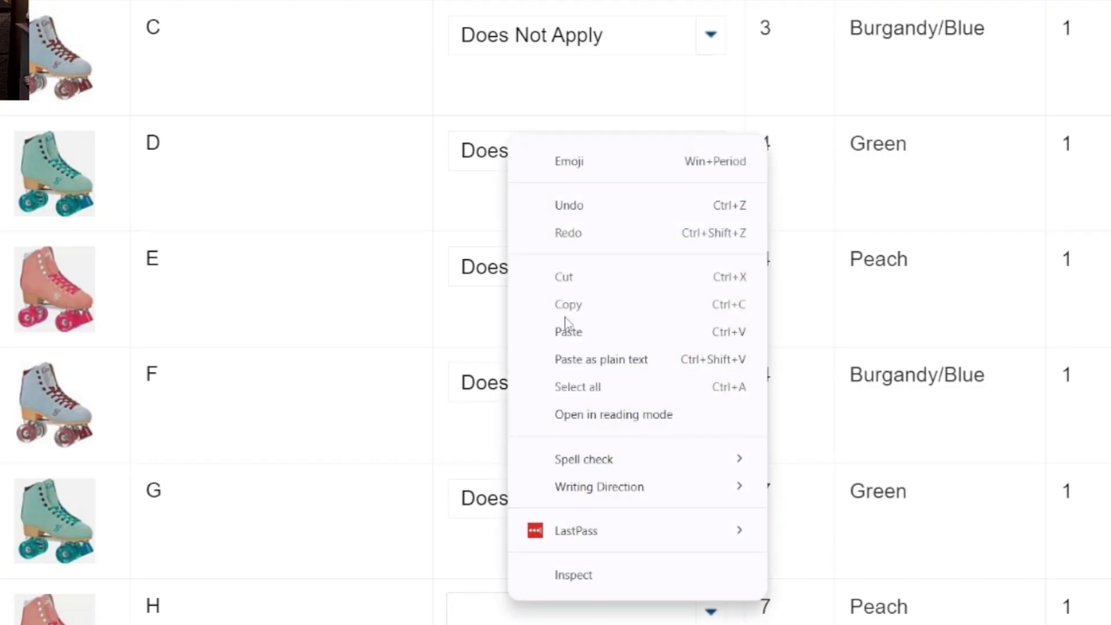
click(567, 332)
scroll(520, 359, down, 7)
right_click(495, 338)
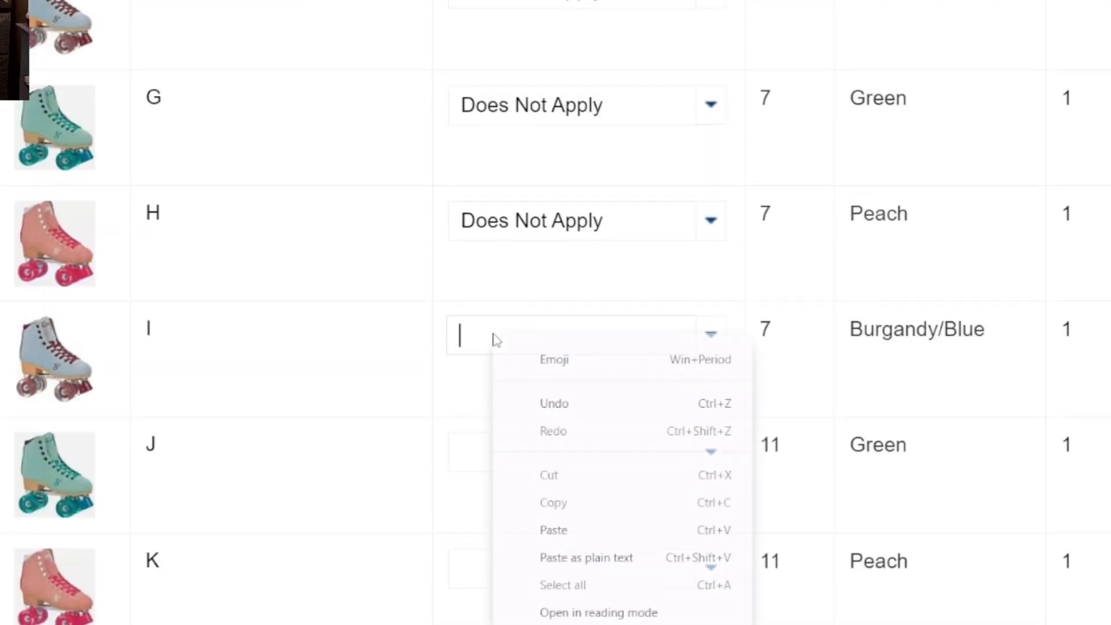
click(496, 530)
Step: Paste "Does Not Apply" as the UPC of the three size 11 rows
right_click(513, 440)
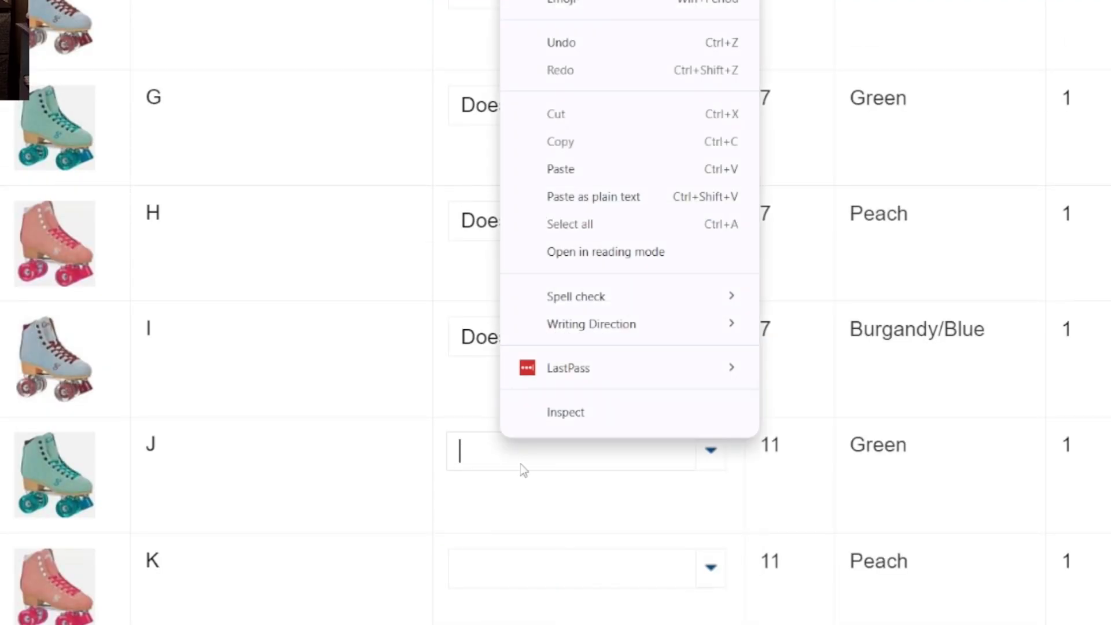
click(559, 169)
right_click(507, 590)
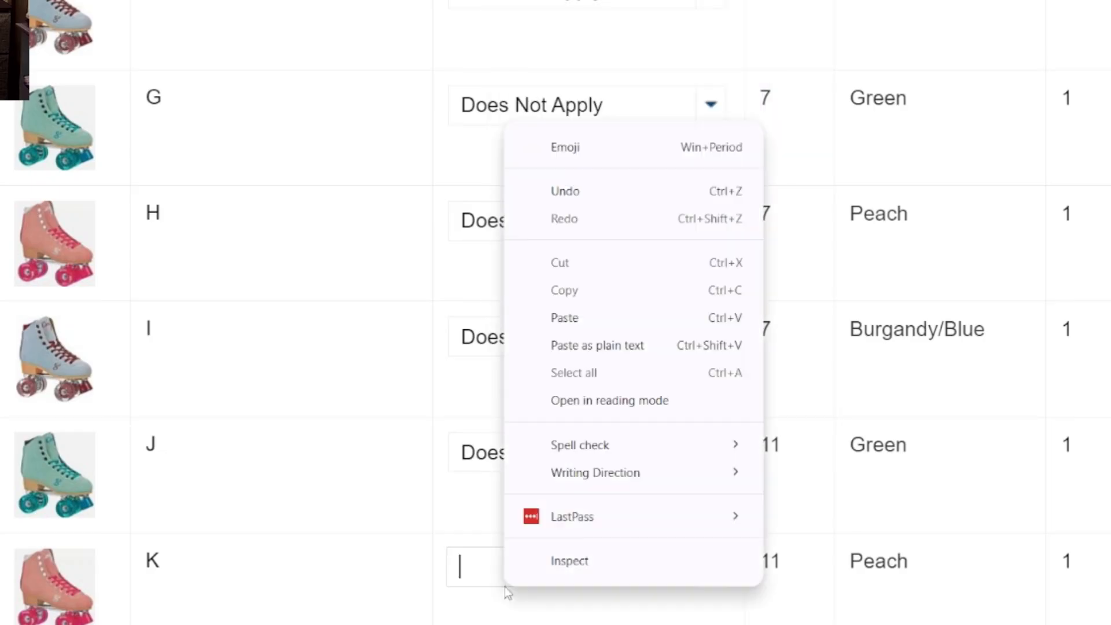
click(565, 318)
right_click(500, 205)
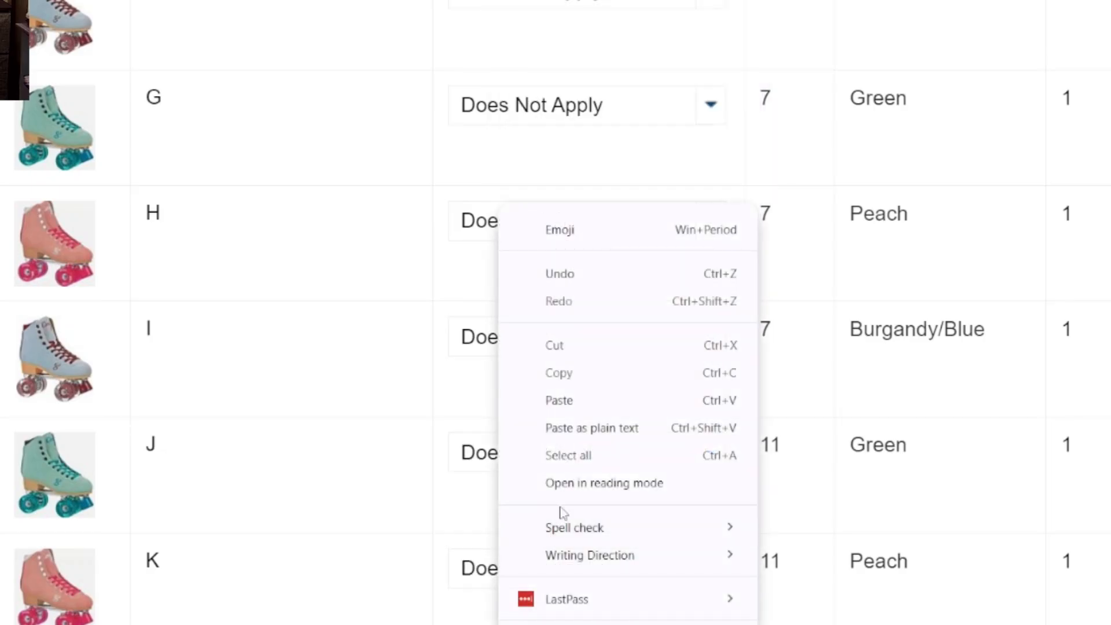
click(564, 400)
Step: Set the size 3 prices to 49.99 for Green and Peach and 44.99 for Burgandy/Blue
scroll(556, 312, up, 8)
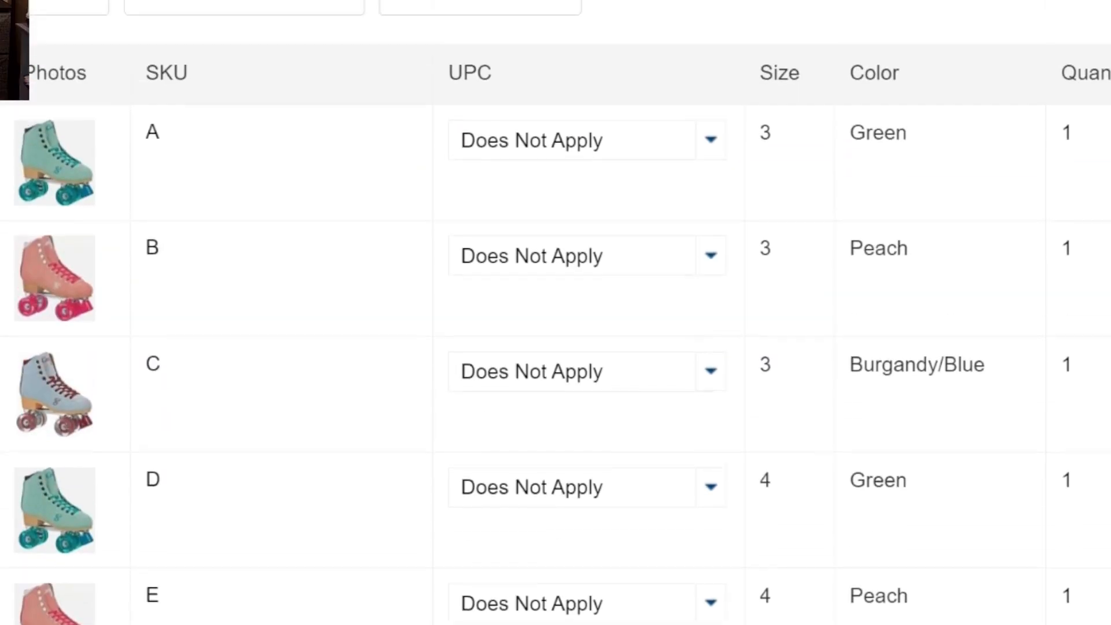
scroll(555, 313, down, 2)
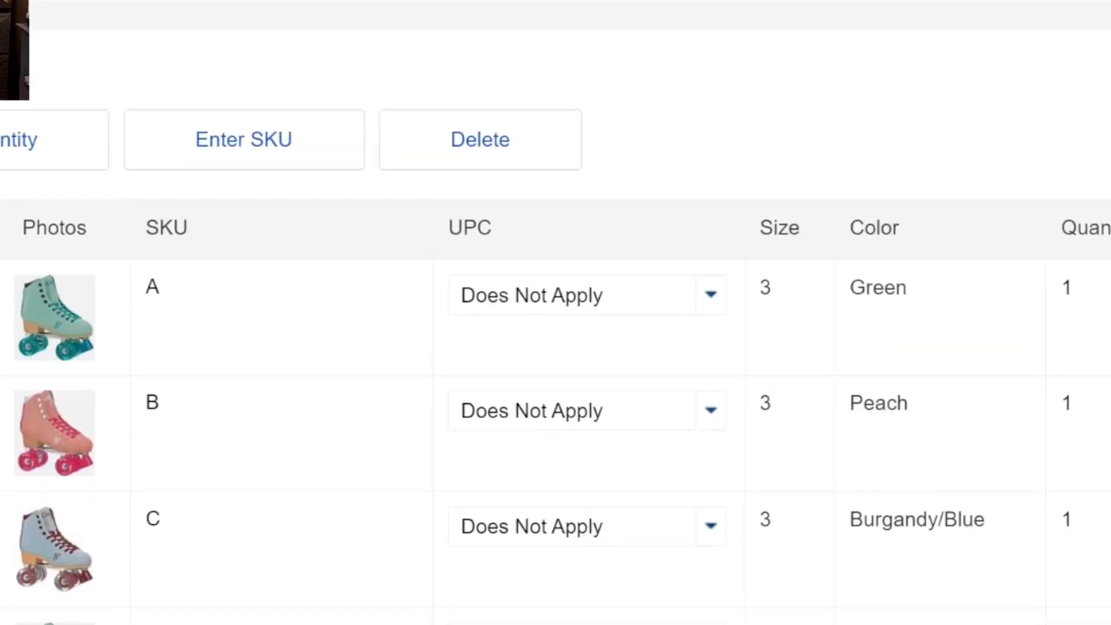
text(49)
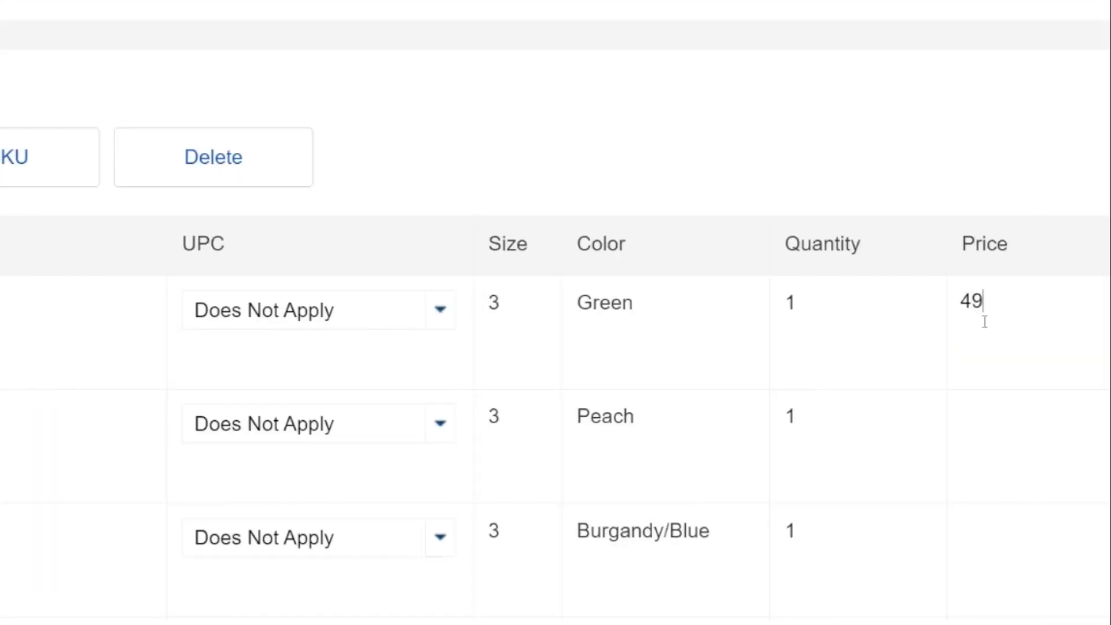
text(.99)
click(1058, 435)
text(49.99)
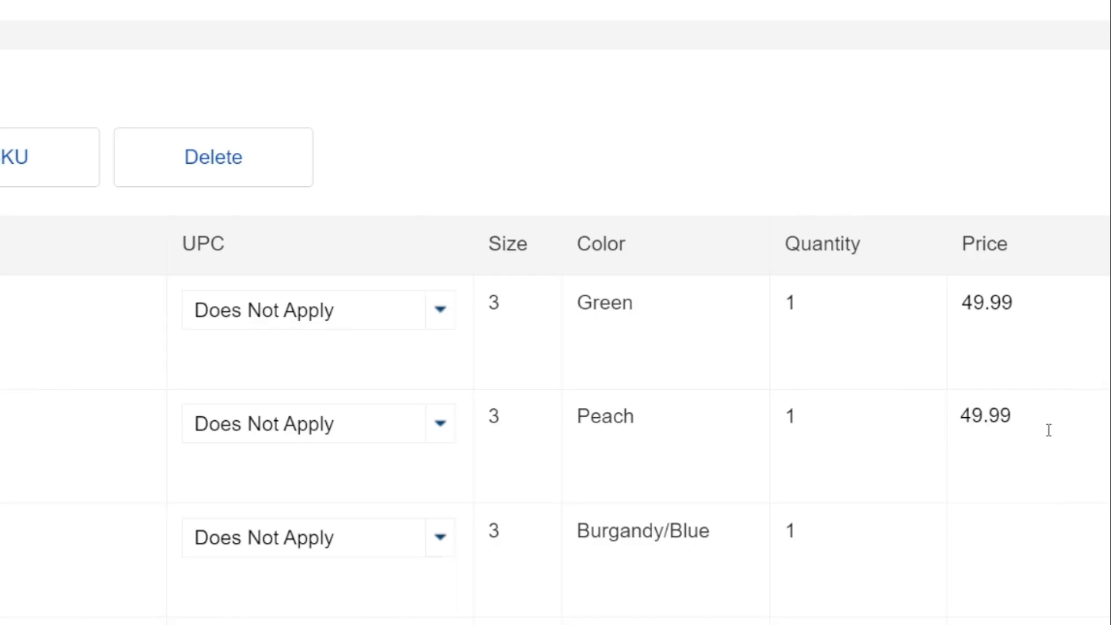
click(1032, 533)
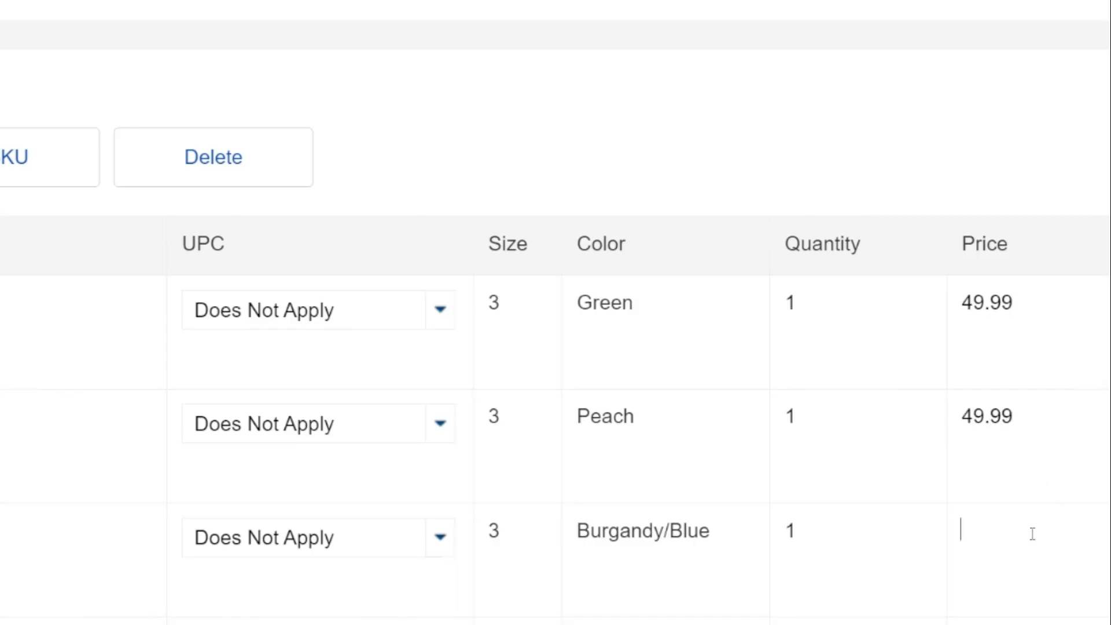
text(44.99)
Step: Enter a price of 44.99 for the size 4 Green and Peach rows
scroll(1021, 438, down, 3)
click(1006, 462)
text(44)
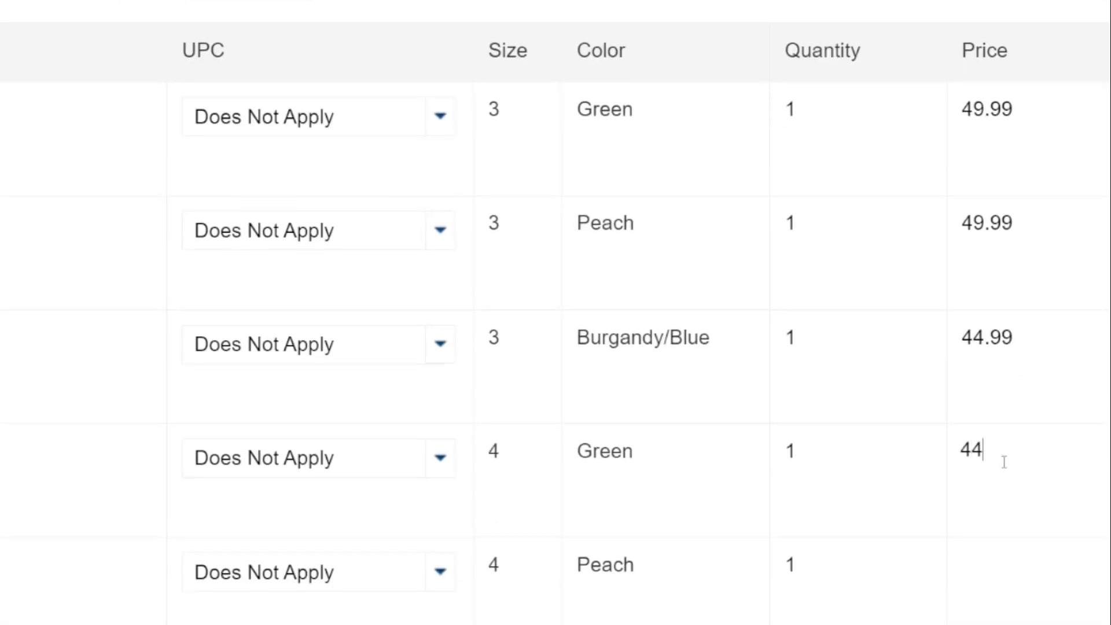
text(.99)
scroll(1010, 484, down, 2)
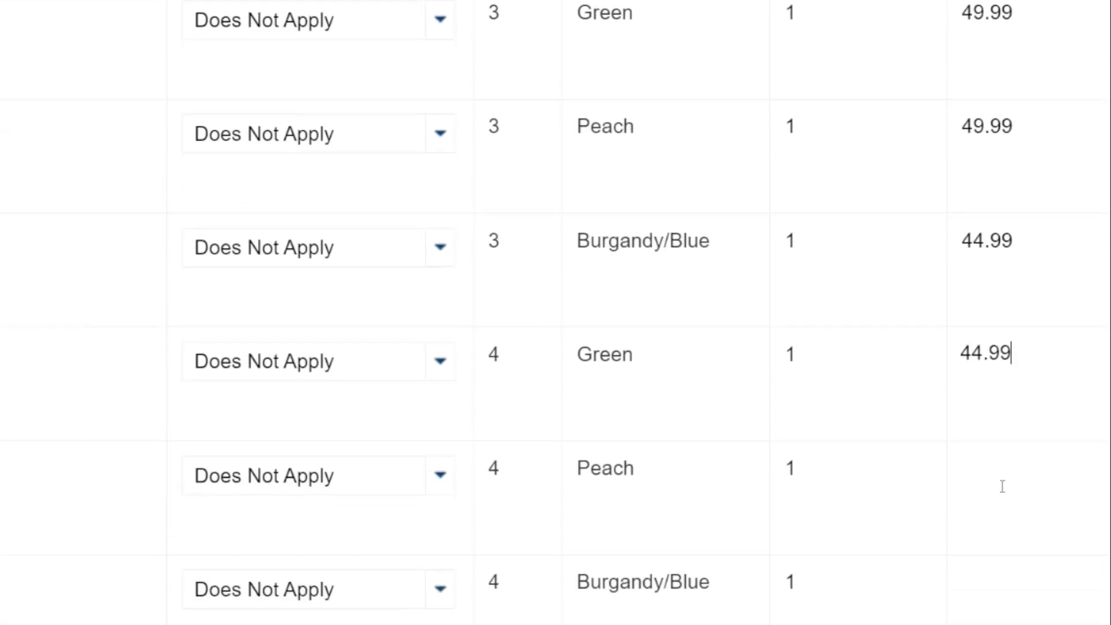
click(1001, 485)
text(4.)
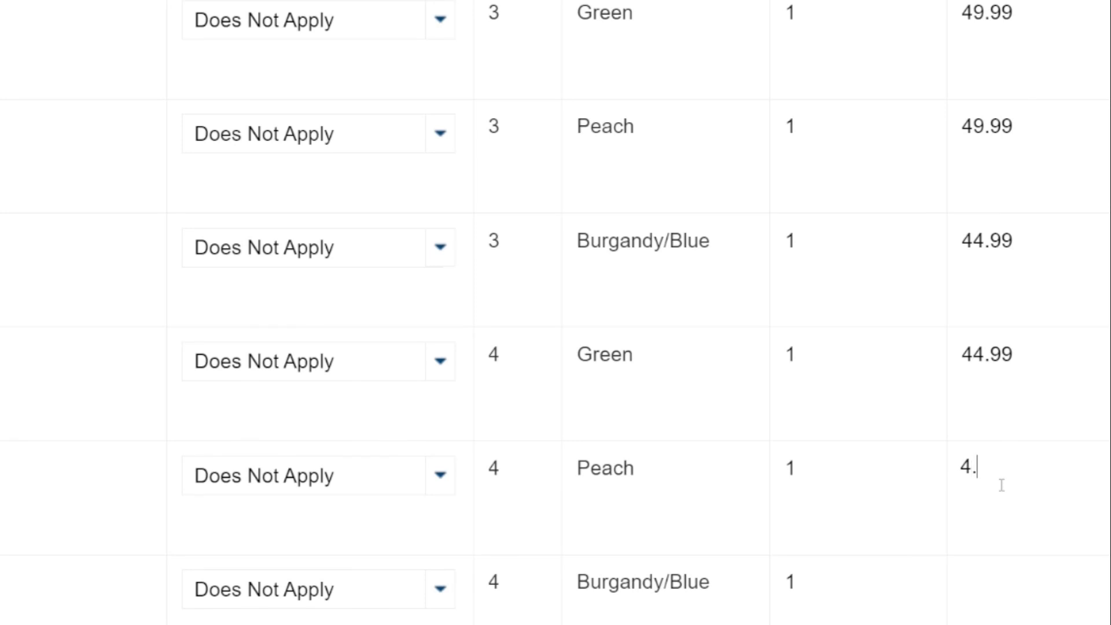
text(99)
Step: Change the prices of the size 4 Green and Peach rows to 49.99
scroll(947, 372, up, 4)
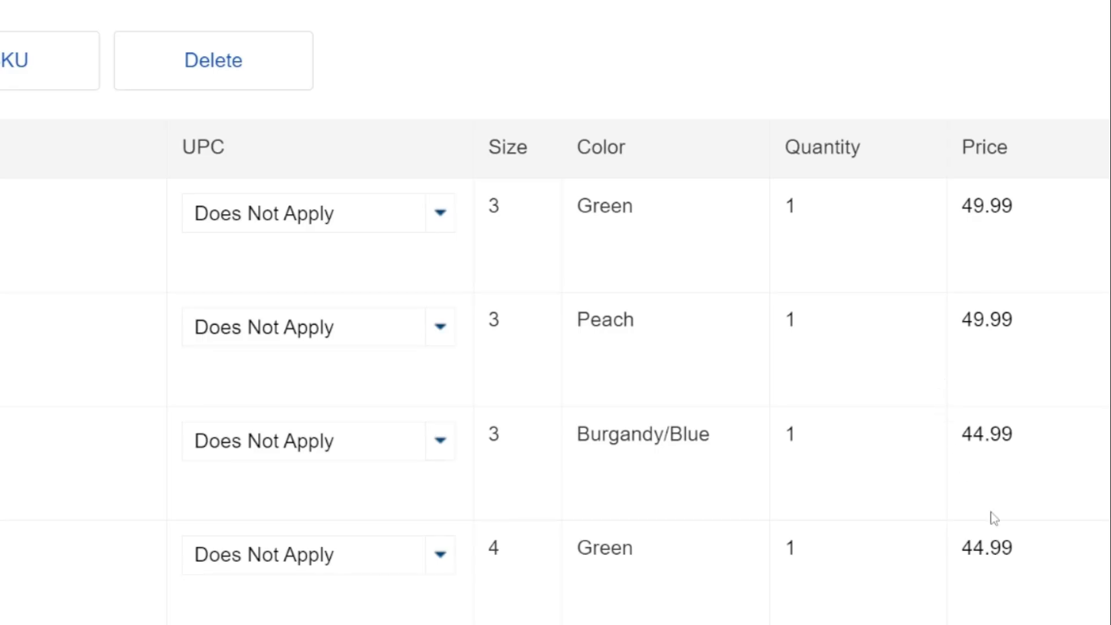
scroll(1009, 549, down, 2)
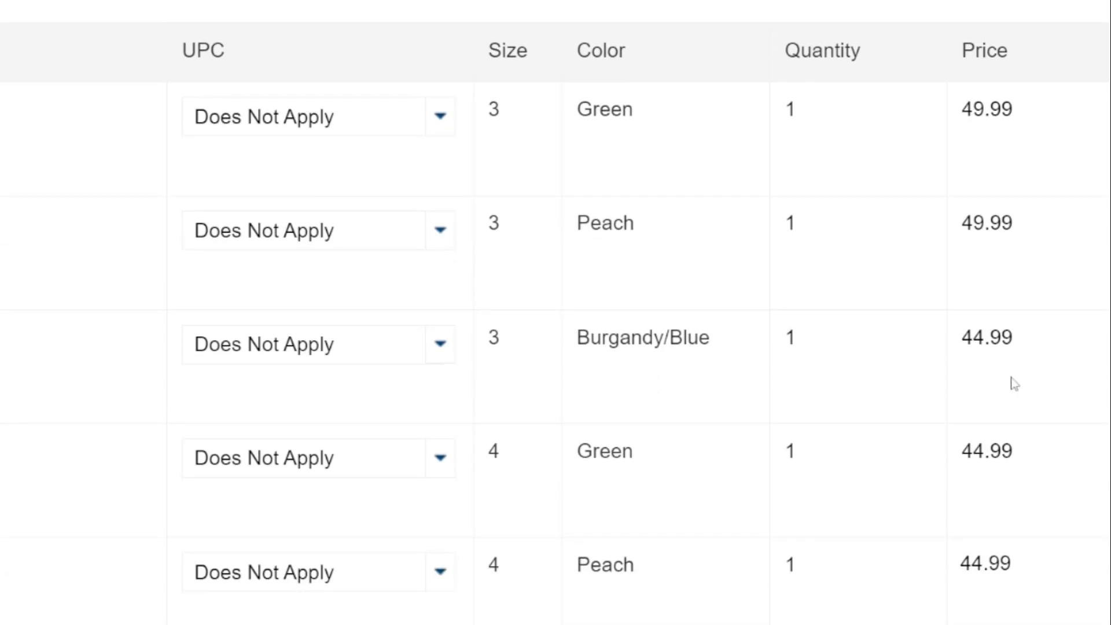
double_click(1011, 443)
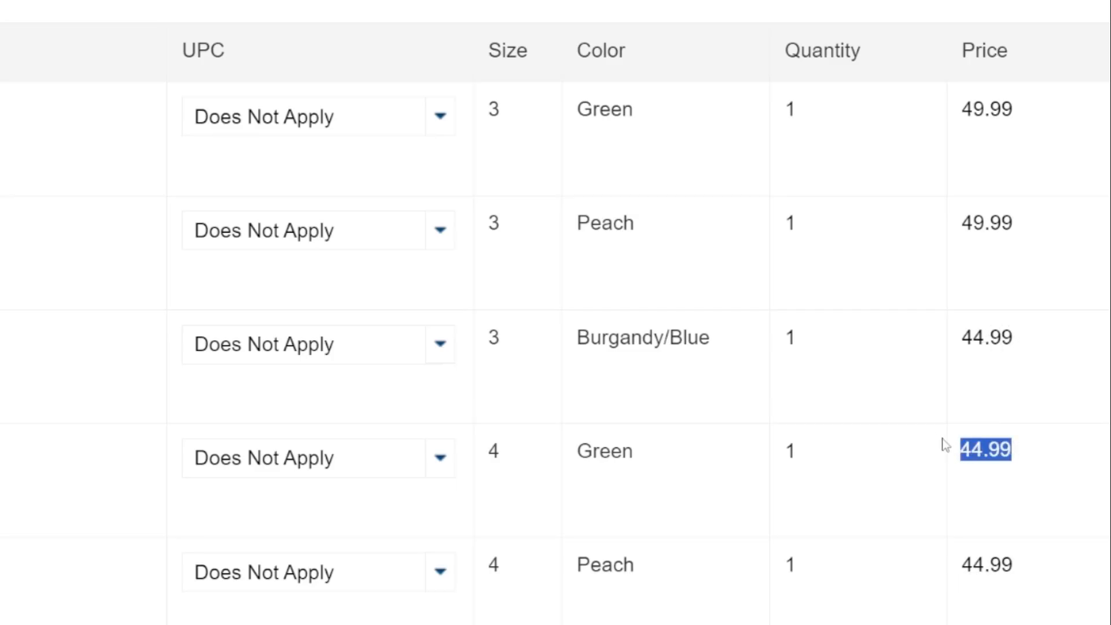
text(4)
text(99)
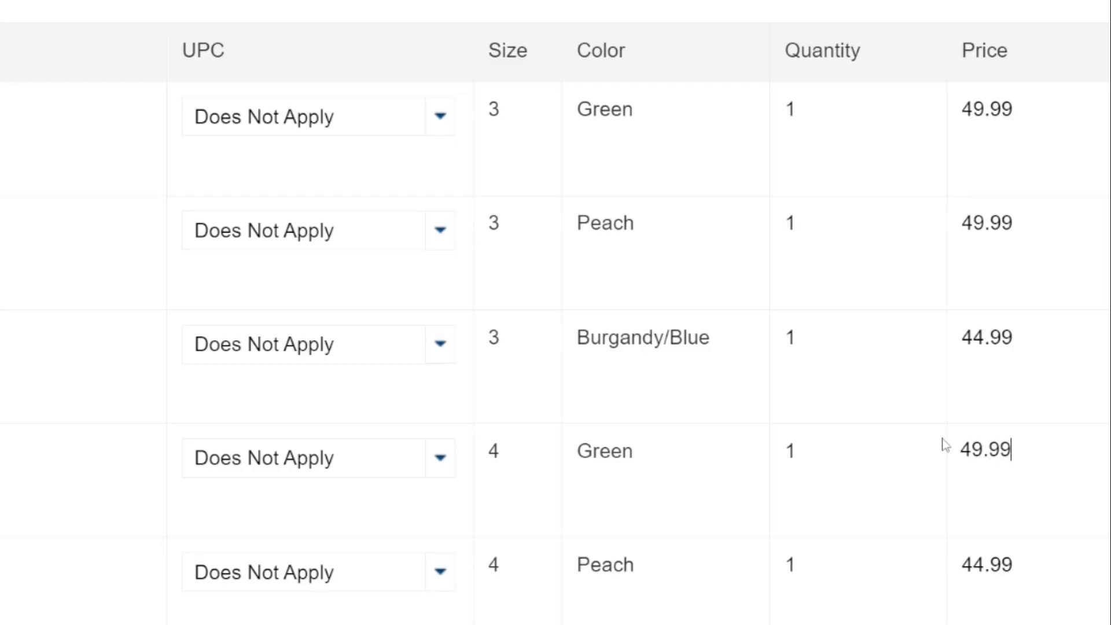
right_click(995, 532)
click(1021, 556)
text(49.99)
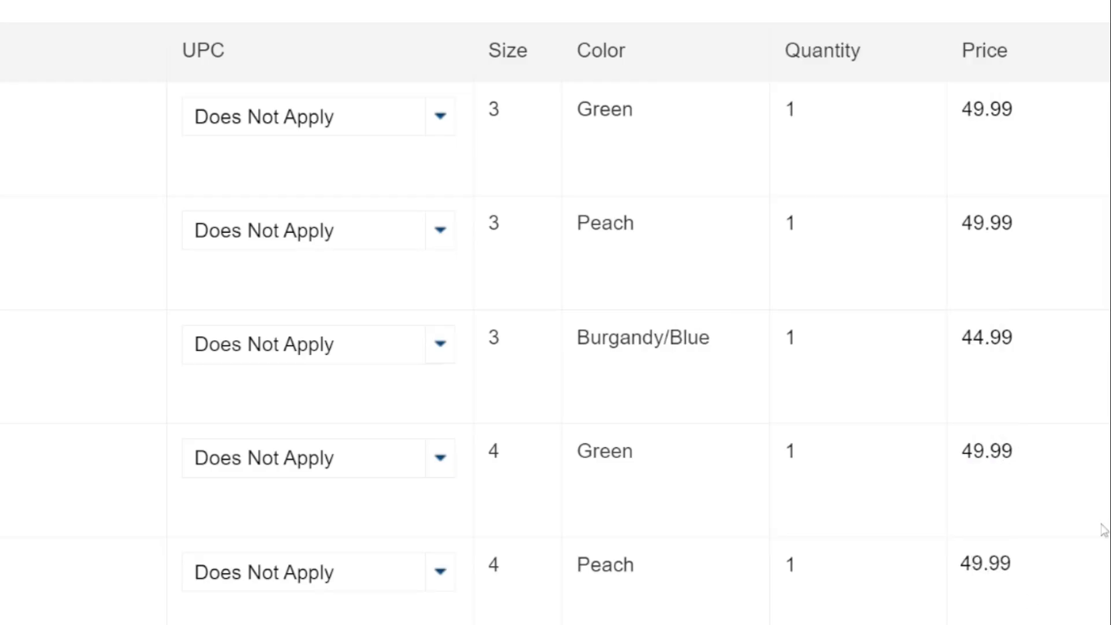
Step: Set the price of the size 4 Burgandy/Blue row to 44.99
scroll(1105, 574, down, 2)
click(1106, 576)
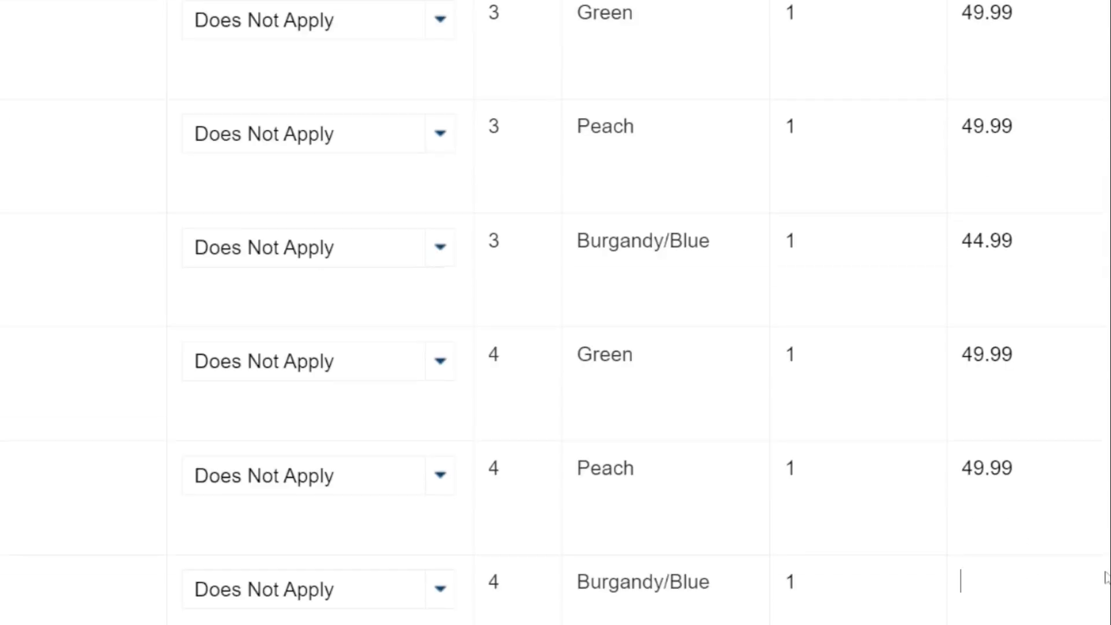
text(44.99)
Step: Set the size 7 prices to 49.99 for Green and Peach and 44.99 for Burgandy/Blue
scroll(1080, 579, down, 2)
click(1056, 605)
text(4)
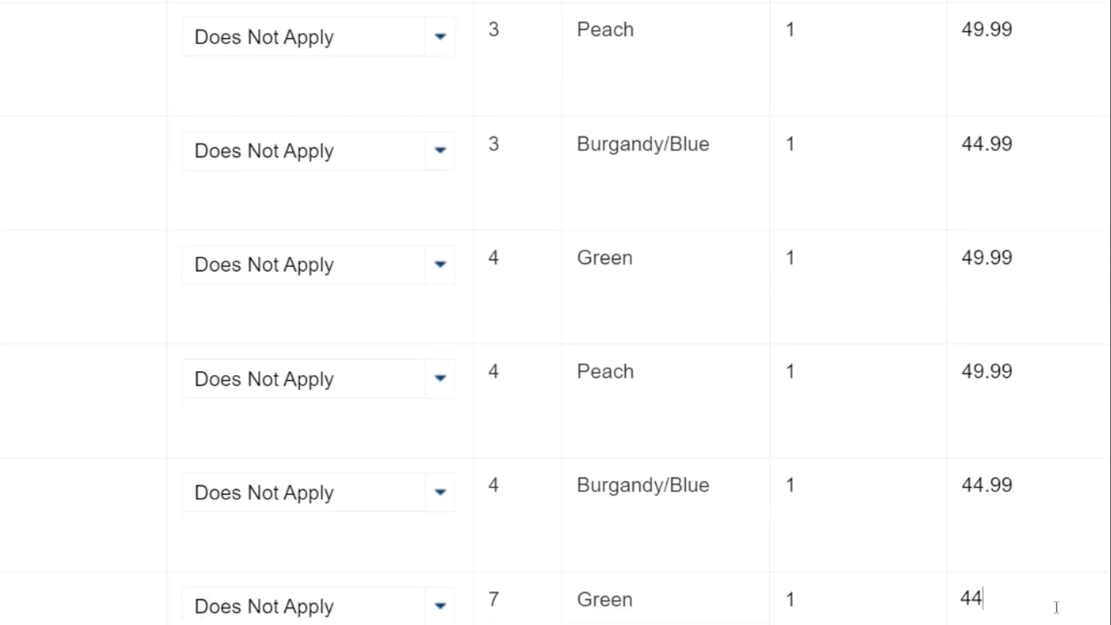
text(9.99)
scroll(1075, 583, down, 3)
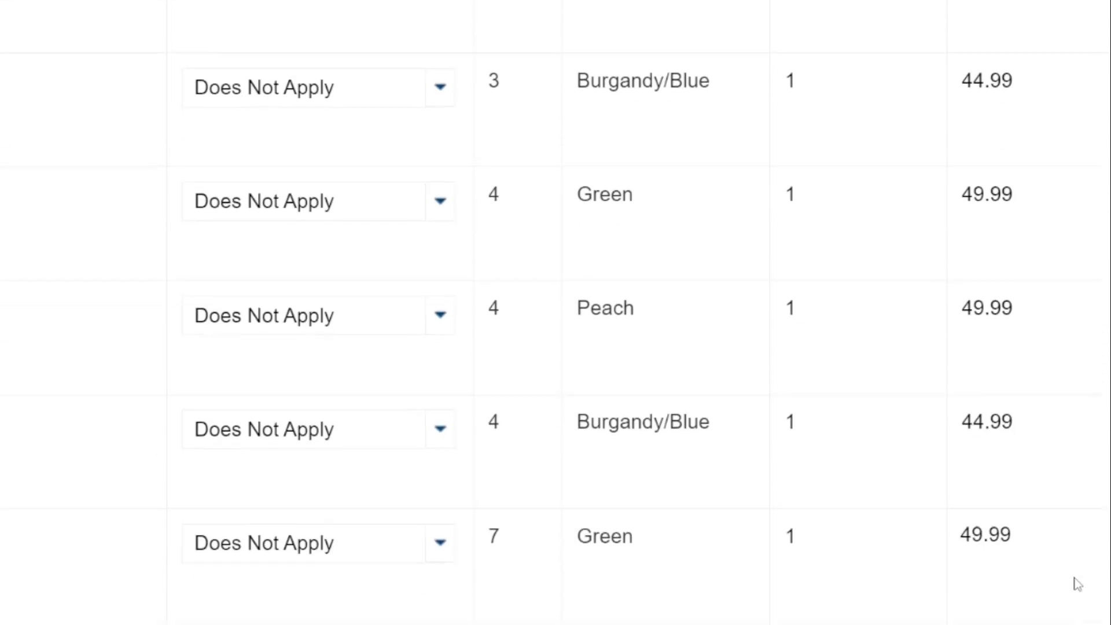
click(1033, 545)
text(49.99)
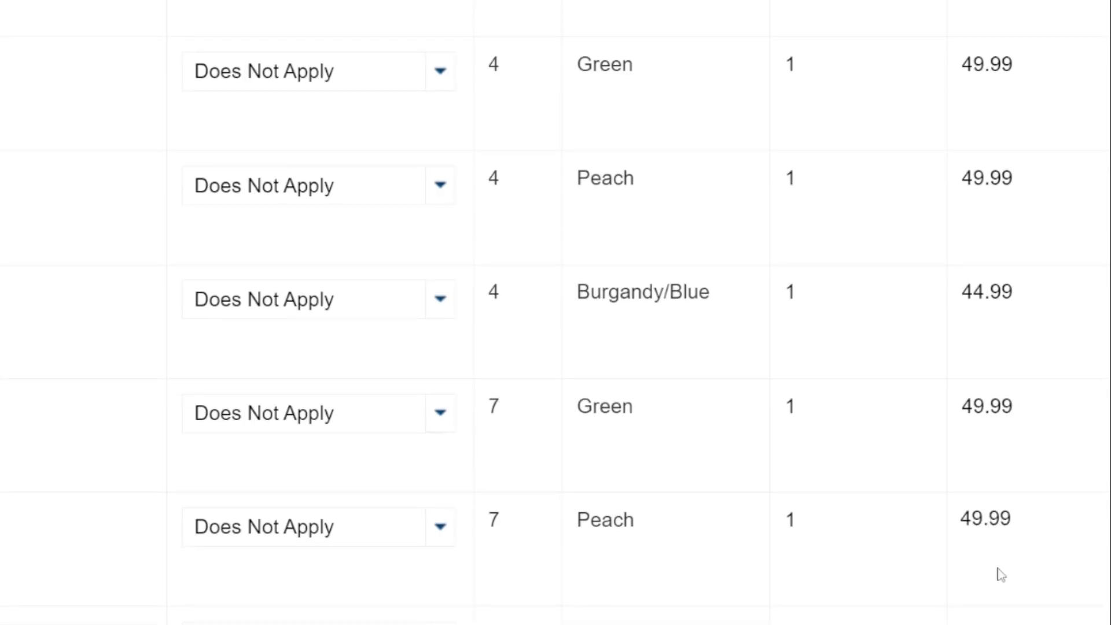
scroll(1000, 579, down, 2)
click(996, 575)
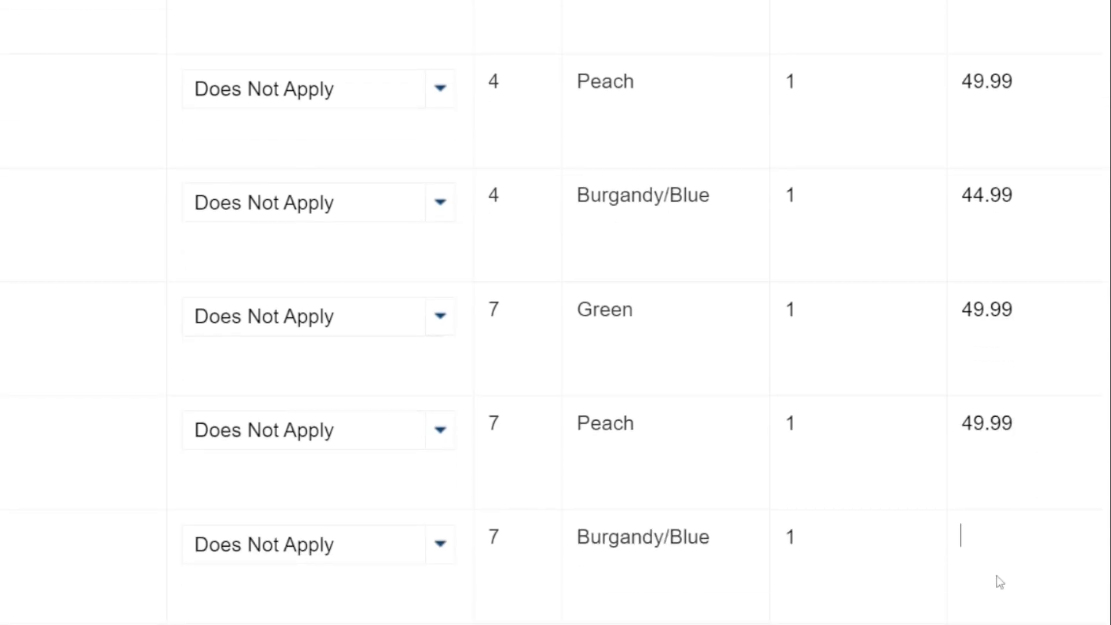
text(44.99)
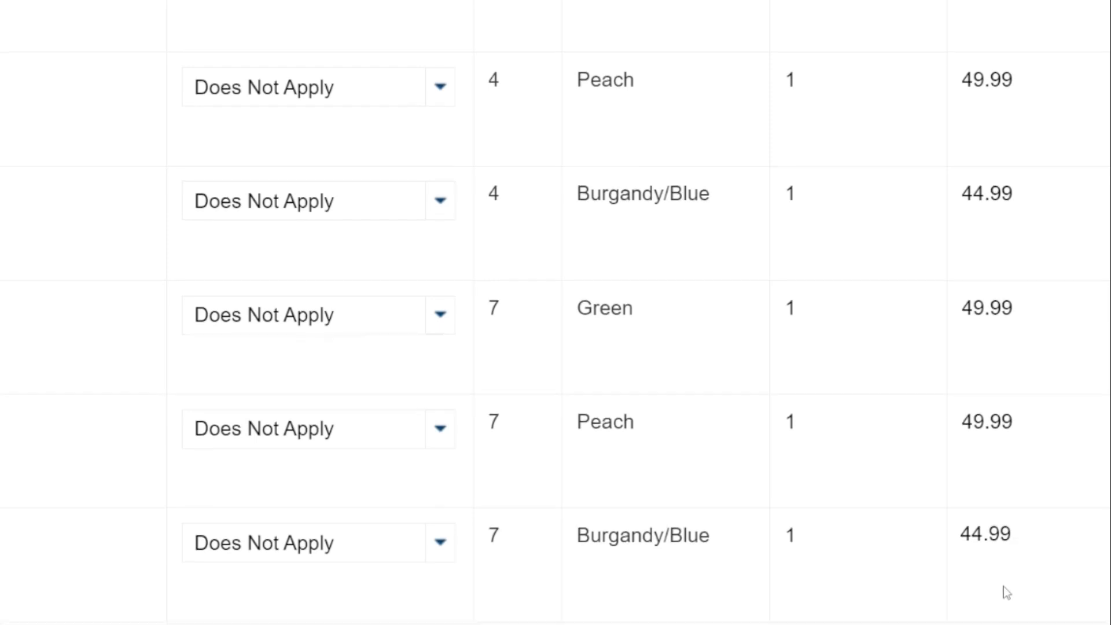
Step: Set the price of the size 11 Green and Peach rows to 49.99
scroll(1003, 586, down, 3)
click(1002, 455)
text(44)
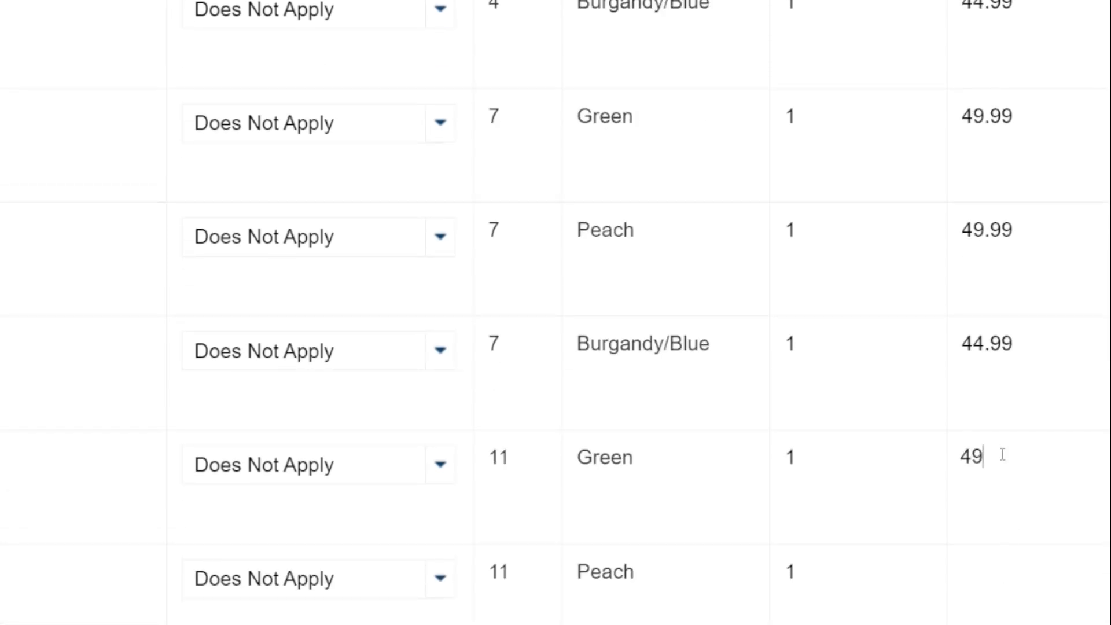
text(.99)
click(1026, 565)
text(49.99)
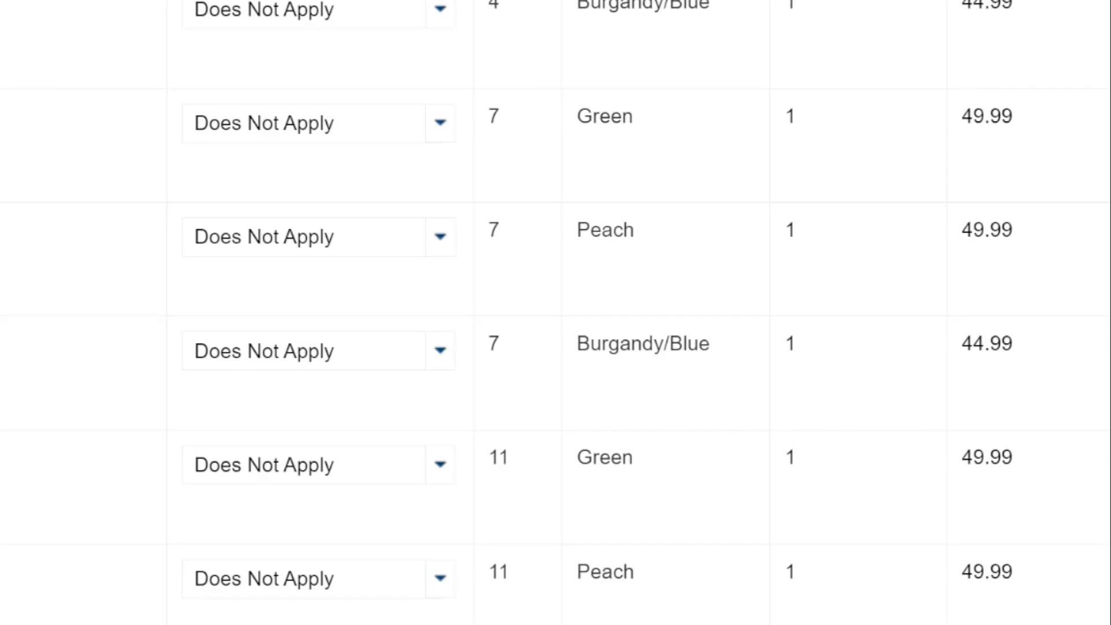
Step: Set the size 3 quantities to 3 for Green, 2 for Peach and 5 for Burgandy/Blue
scroll(627, 578, up, 10)
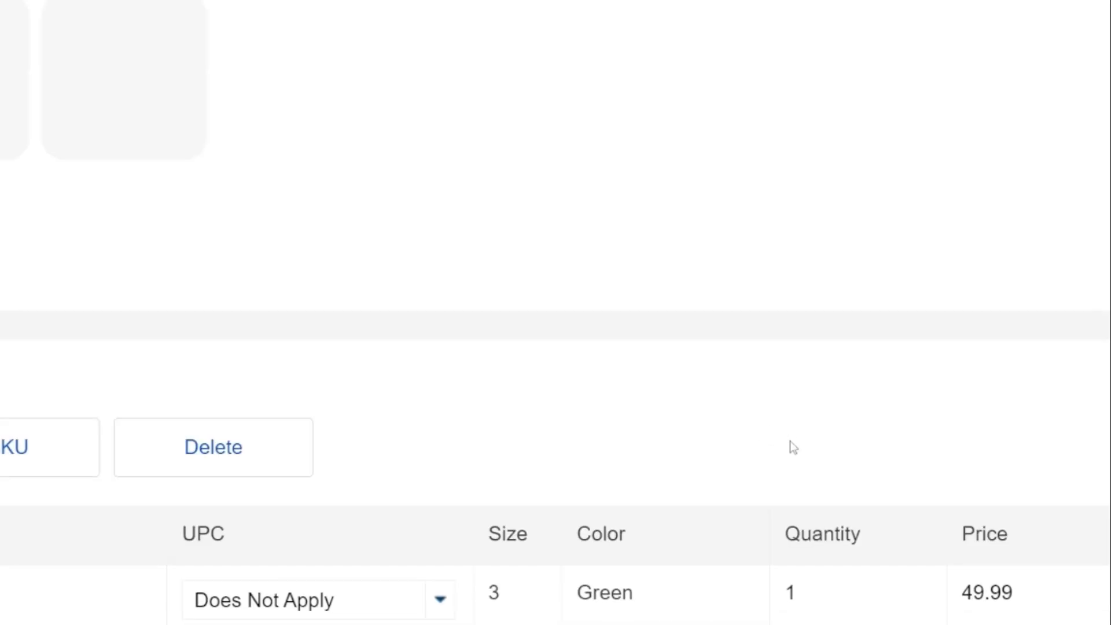
double_click(797, 306)
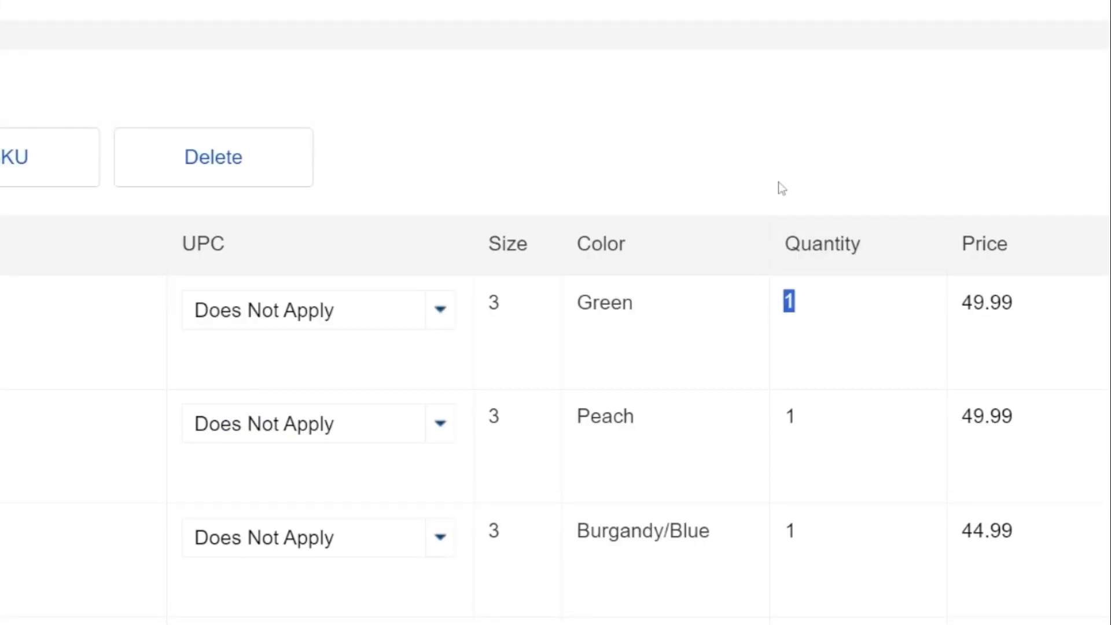
text(3)
double_click(801, 416)
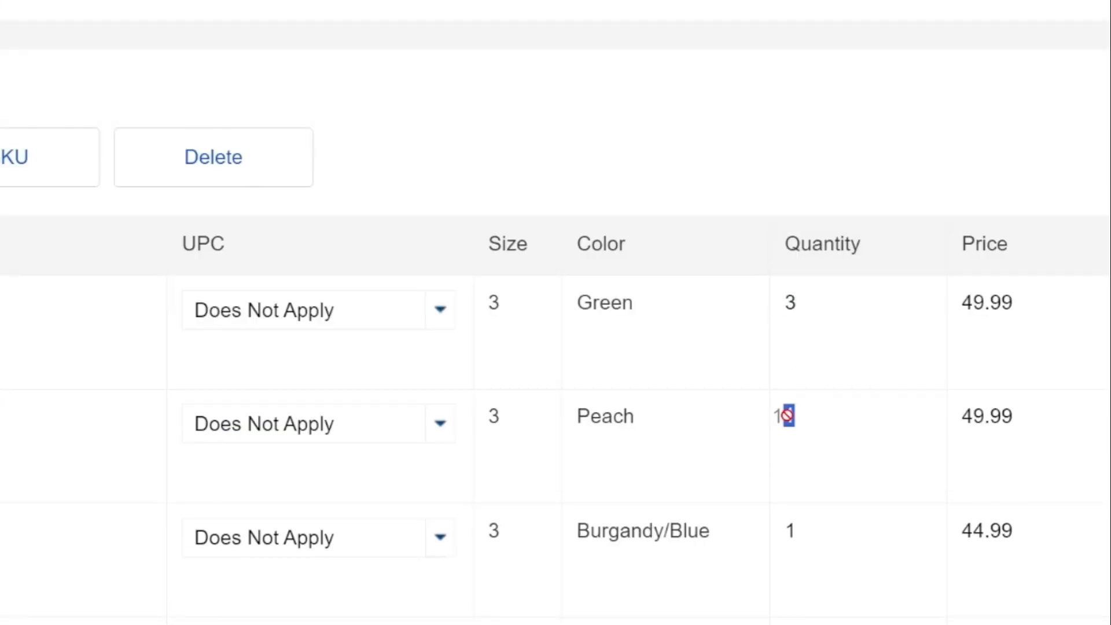
text(2)
double_click(804, 524)
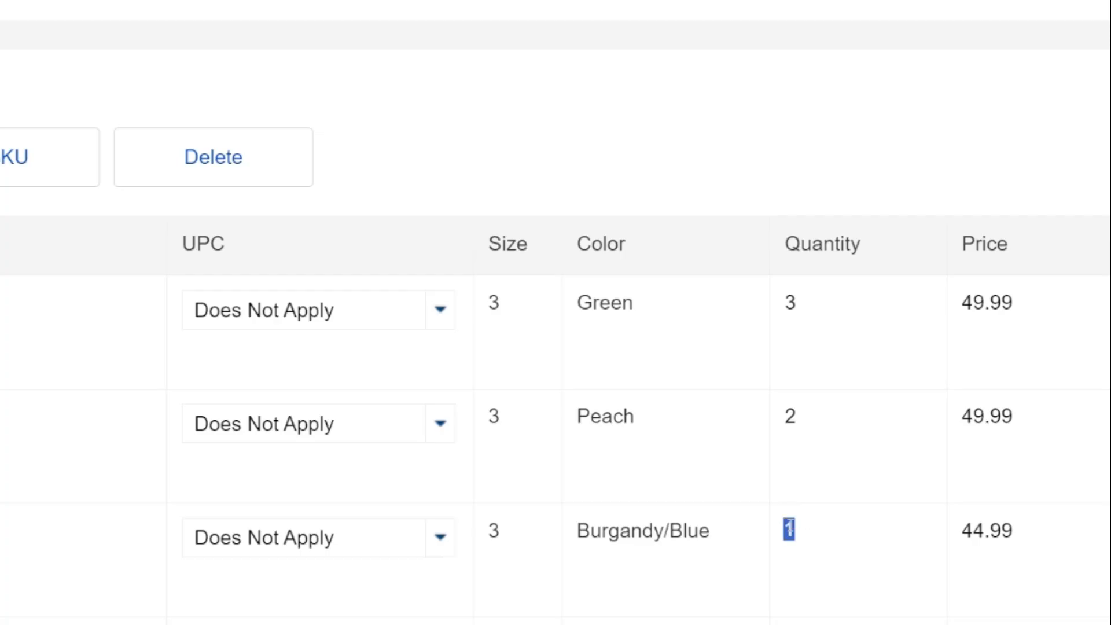
text(5)
Step: Set the size 4 quantities to 3 for Green, 2 for Peach and 5 for Burgandy/Blue
scroll(822, 550, down, 3)
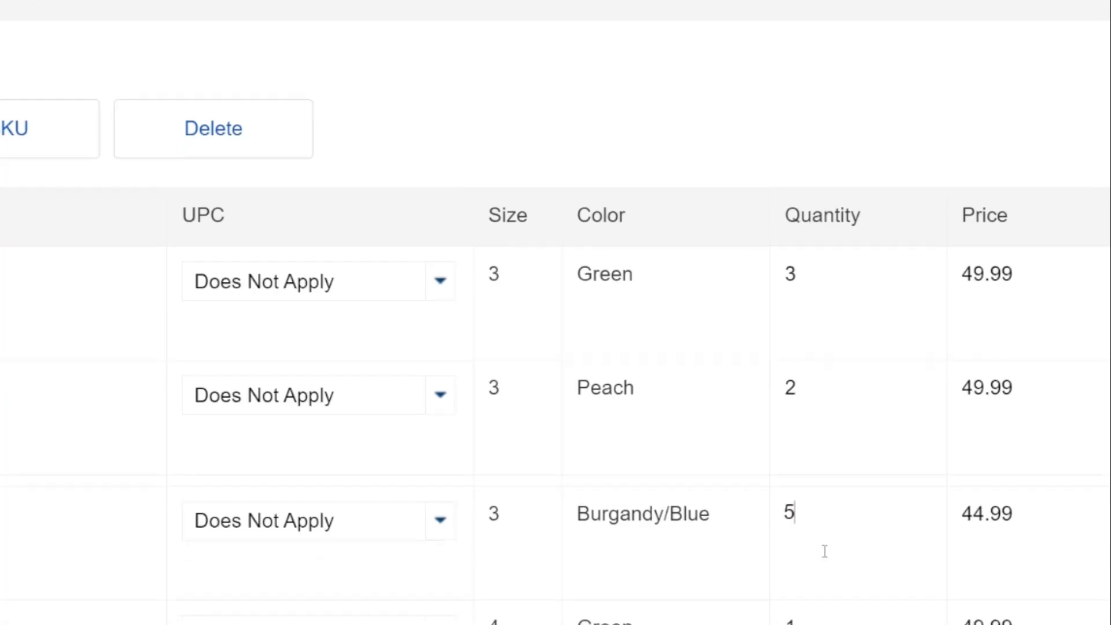
double_click(799, 453)
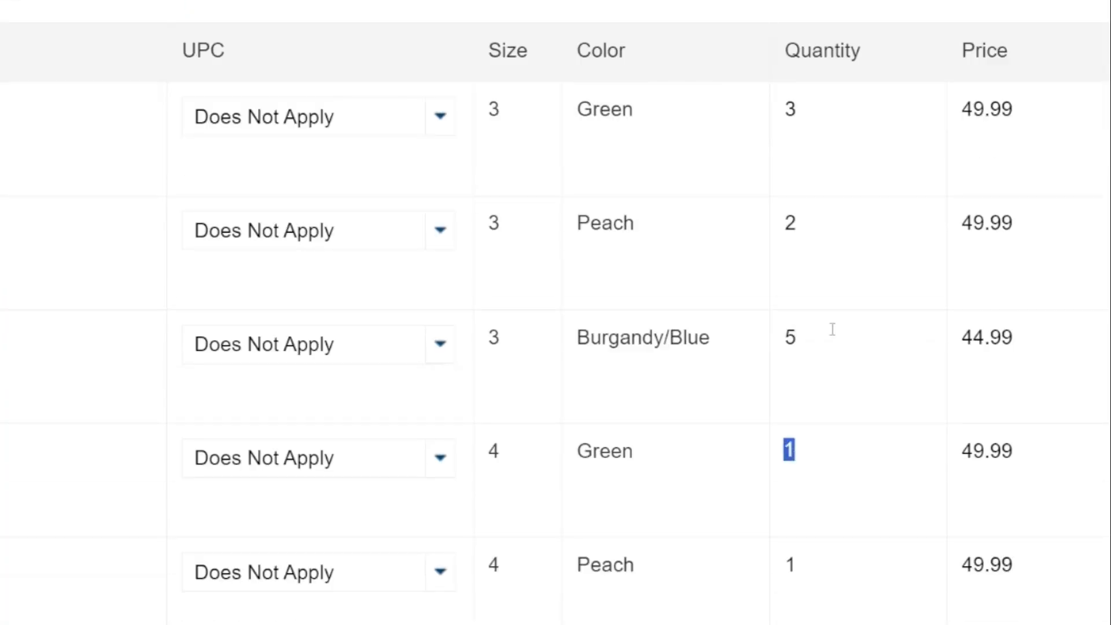
text(3)
double_click(801, 564)
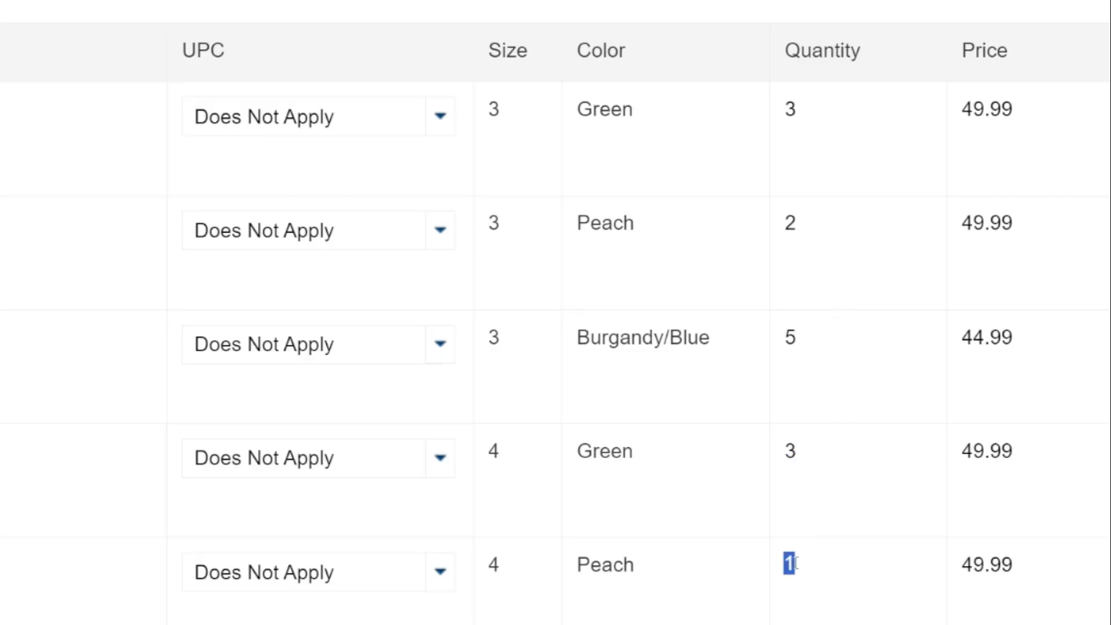
text(2)
scroll(839, 521, down, 3)
double_click(809, 490)
text(5)
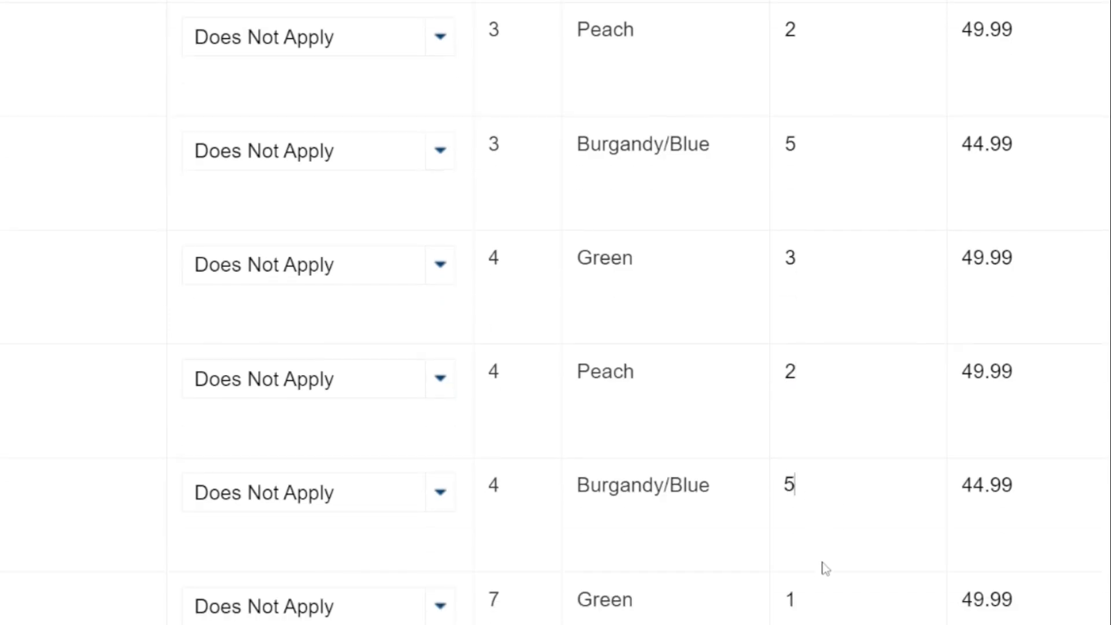
Step: Set the size 7 quantities to 3 for Green, 2 for Peach and 5 for Burgandy/Blue
double_click(809, 591)
text(3)
scroll(800, 543, down, 3)
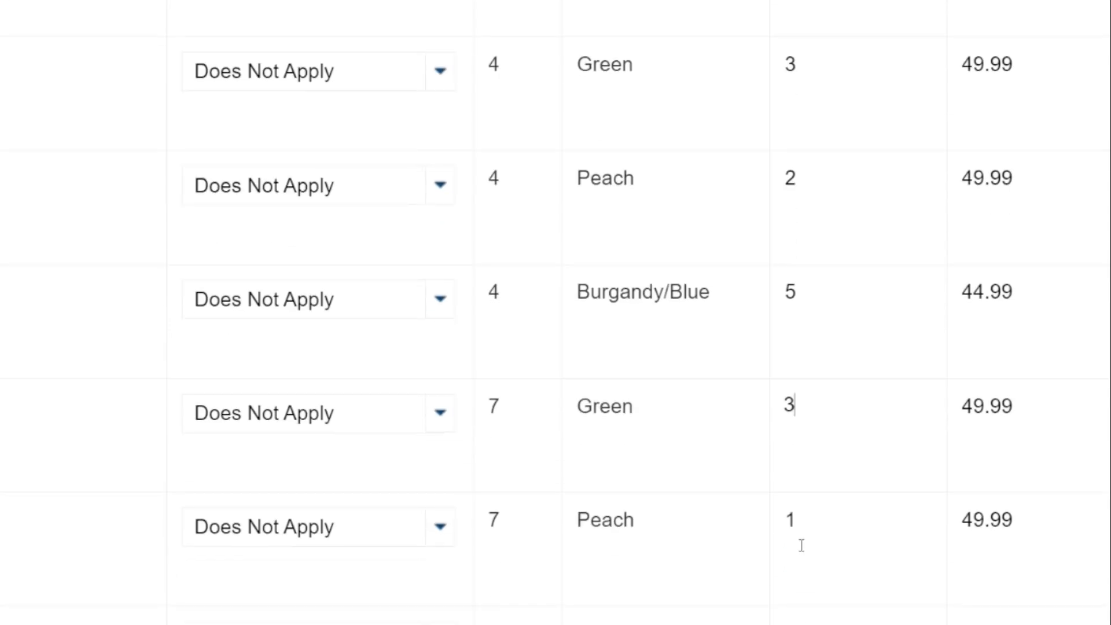
double_click(796, 522)
text(2)
double_click(799, 624)
text(5)
Step: Set the size 11 quantities to 3 for Green and 2 for Peach
scroll(822, 483, down, 3)
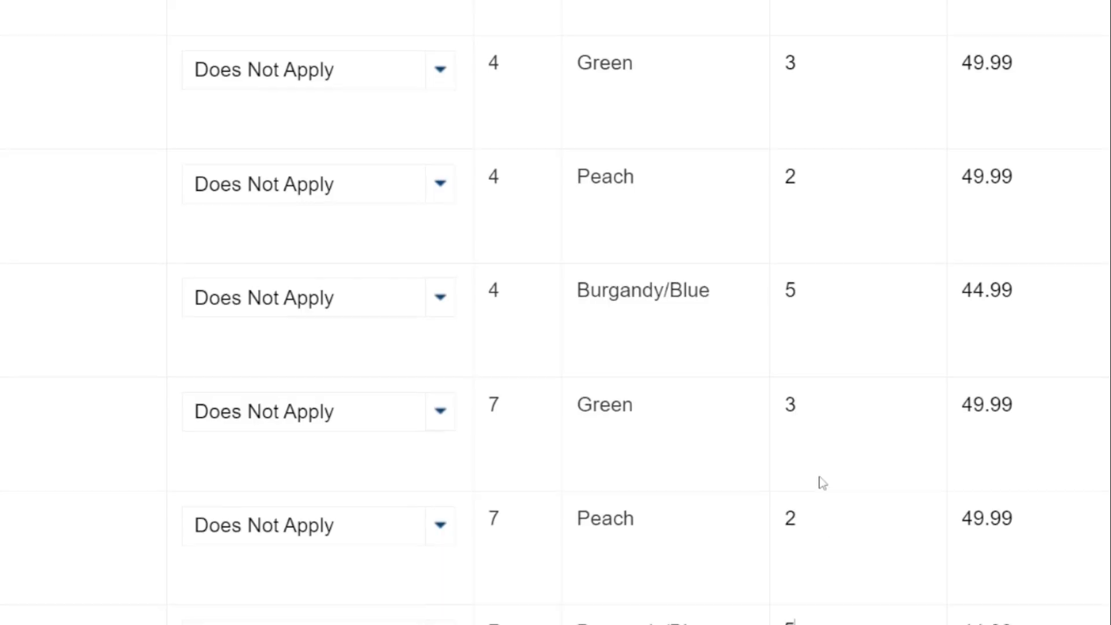
double_click(801, 469)
text(3)
double_click(802, 574)
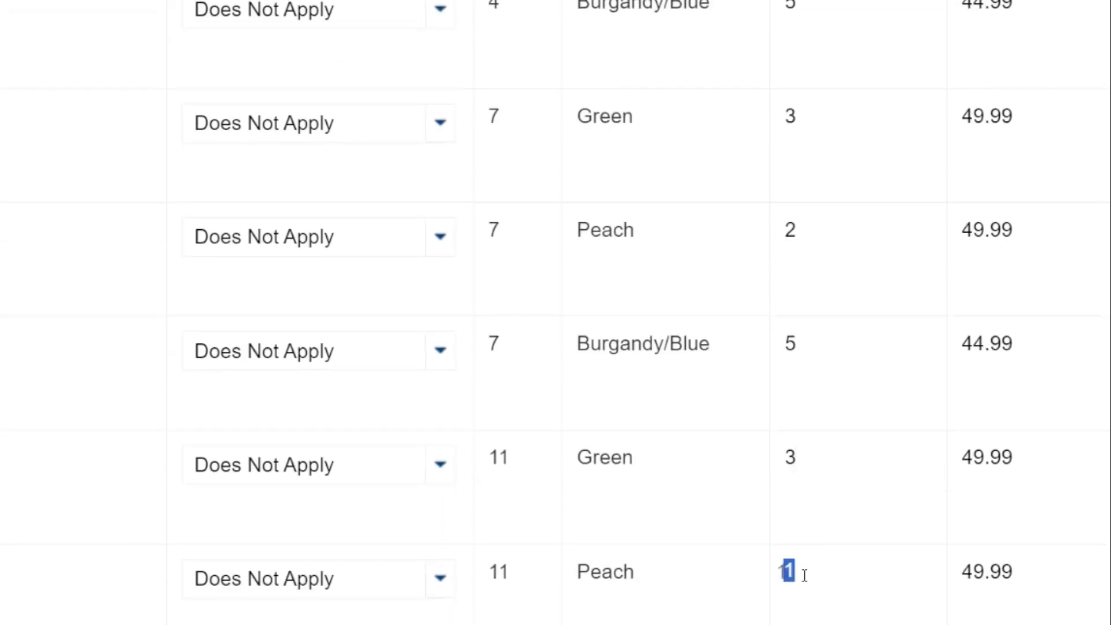
text(2)
Step: Sort the variation rows by quantity in ascending order, and save and close the variations
scroll(830, 552, up, 15)
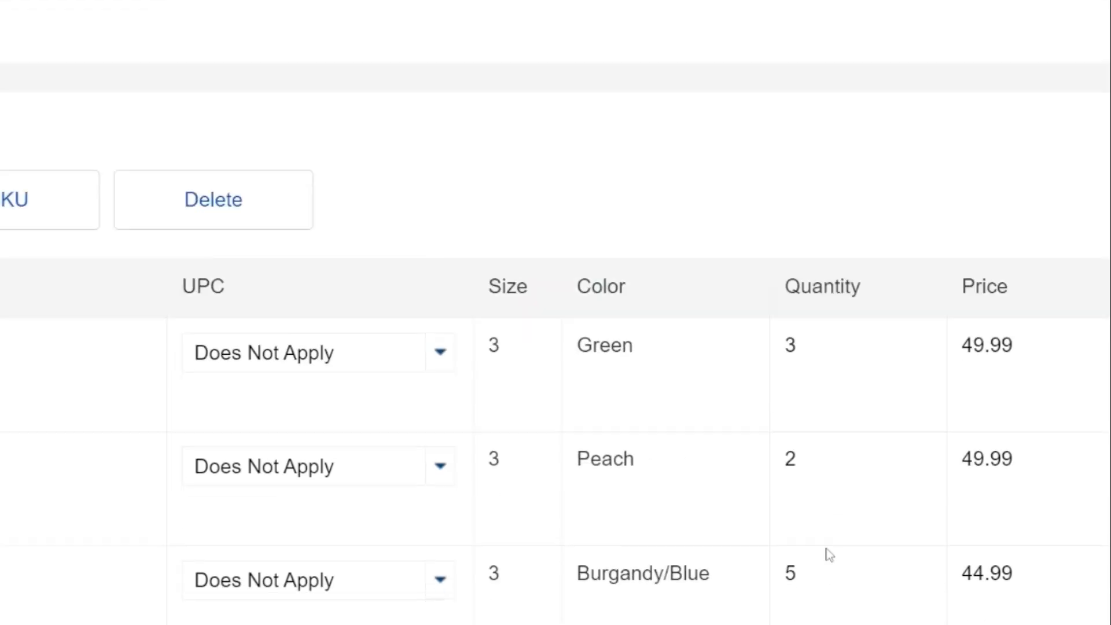
scroll(813, 478, down, 5)
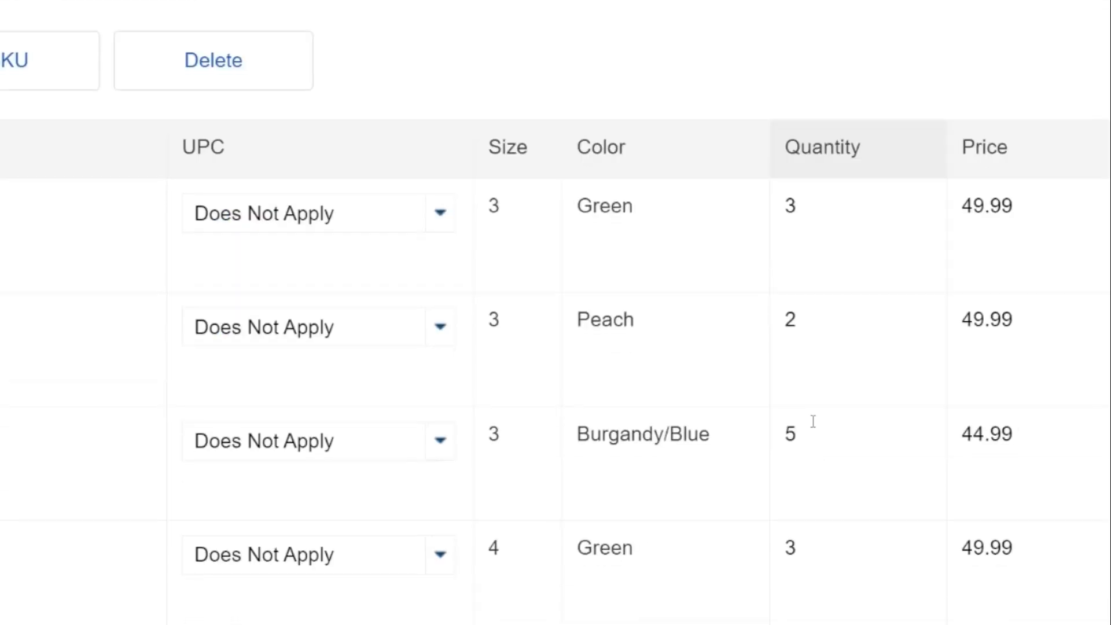
click(832, 134)
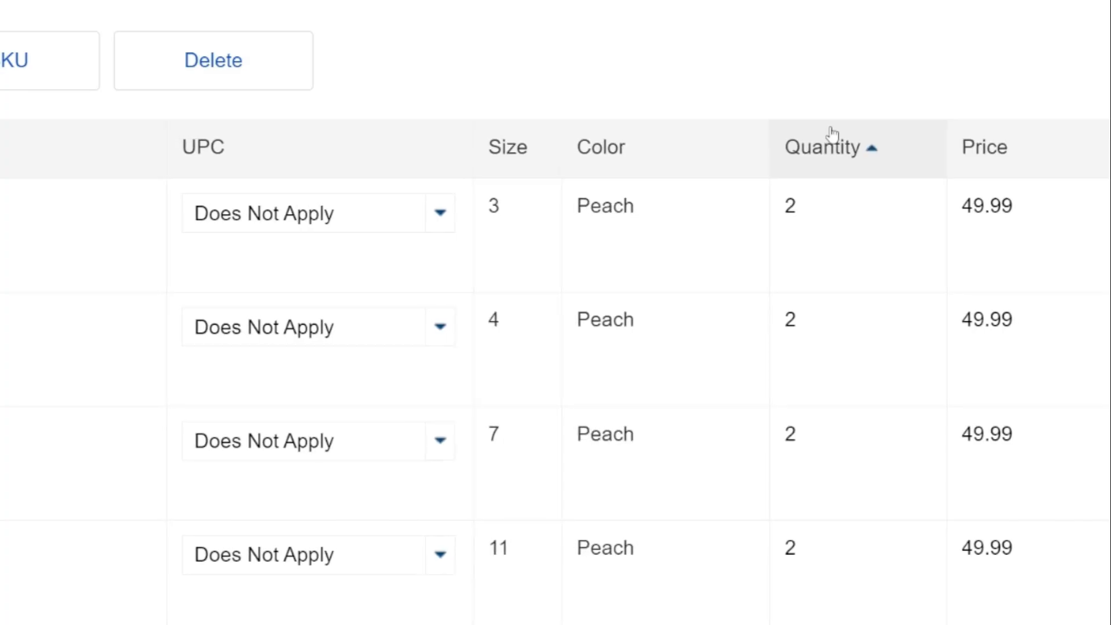
click(842, 137)
click(853, 149)
scroll(218, 181, down, 5)
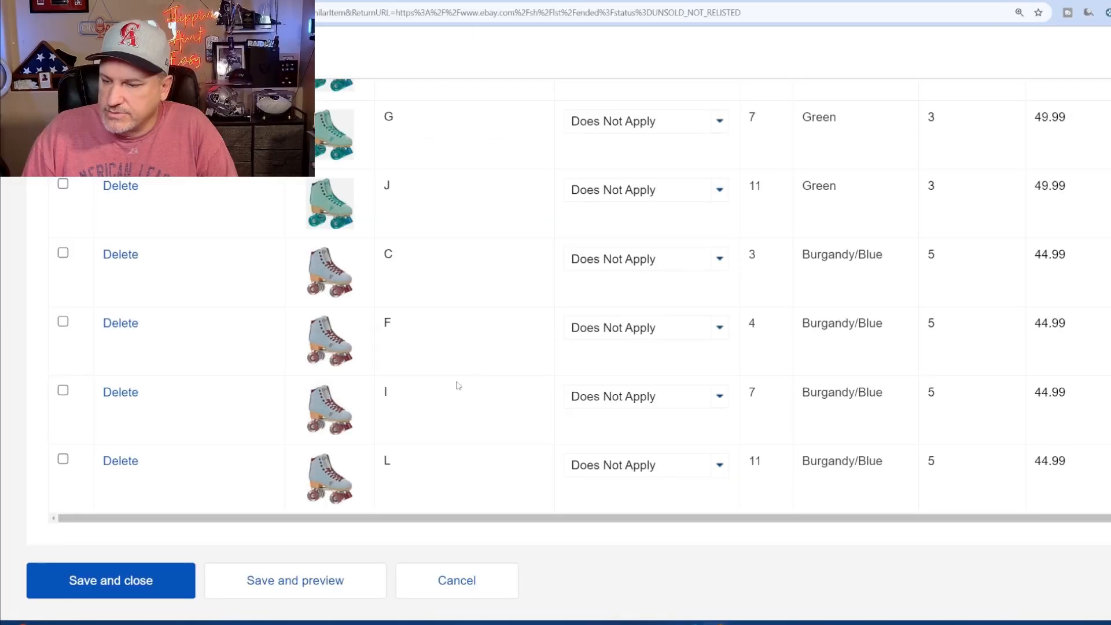
click(164, 580)
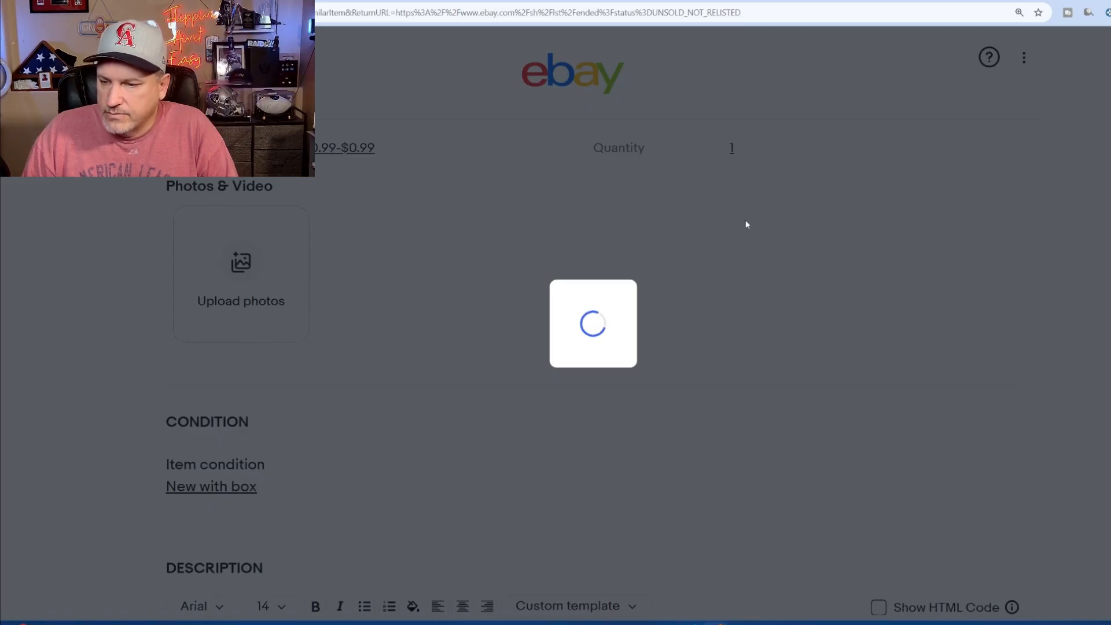
Step: Review the photos, item condition and description sections of the listing form
scroll(659, 307, down, 7)
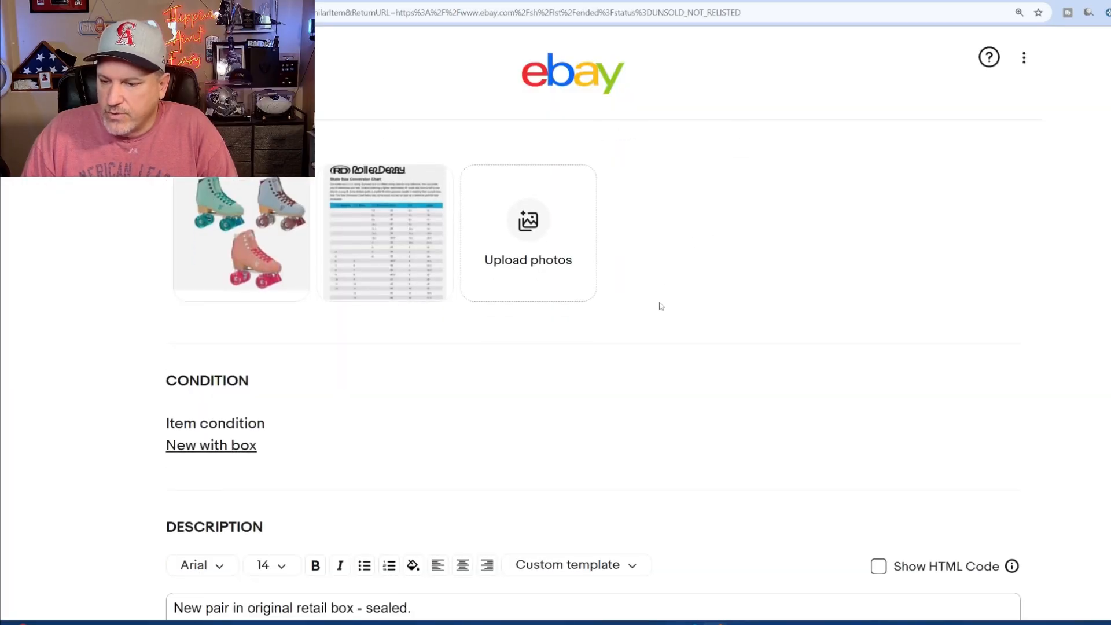
scroll(656, 311, up, 3)
scroll(656, 311, down, 5)
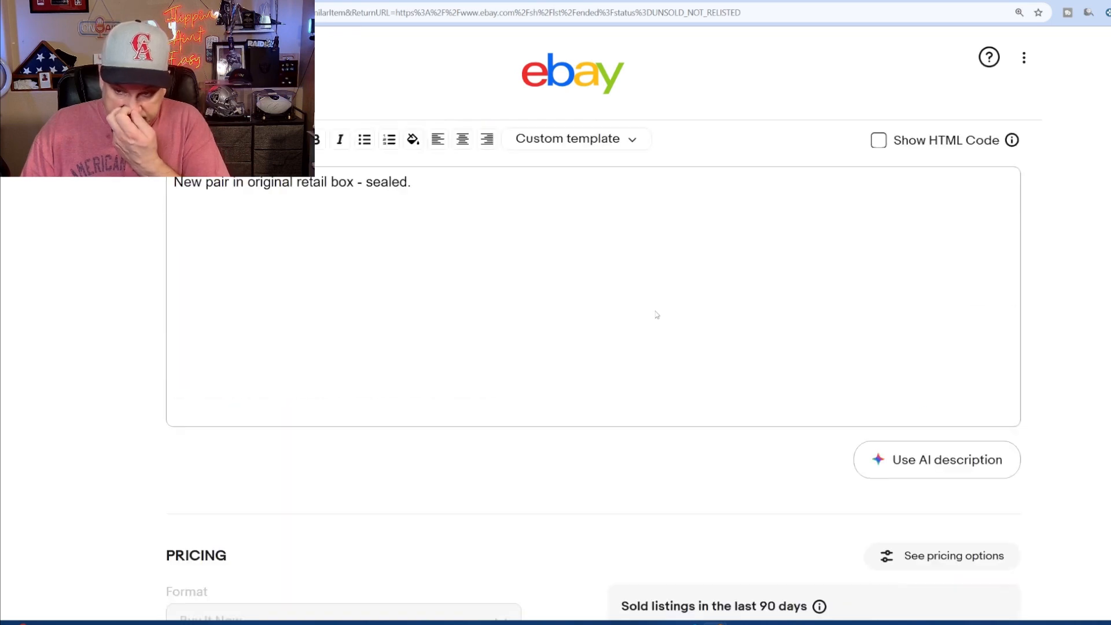
scroll(656, 310, down, 2)
scroll(656, 310, up, 3)
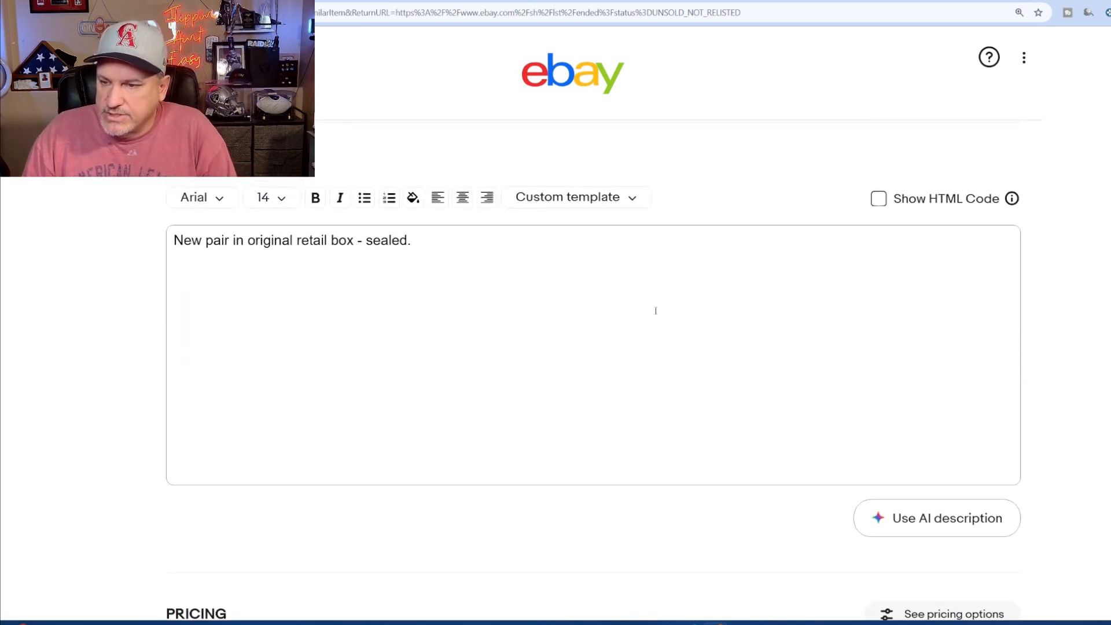
scroll(655, 311, up, 5)
scroll(655, 312, down, 4)
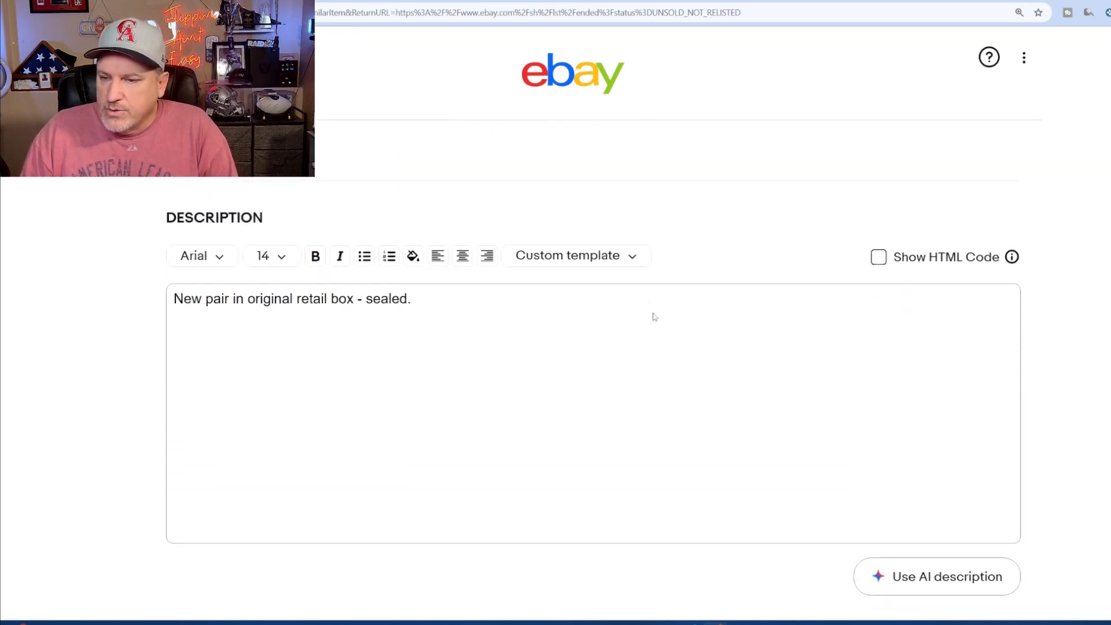
Step: In the item specifics, set the brand to Roller Derby and the model to Does not apply
scroll(655, 317, up, 15)
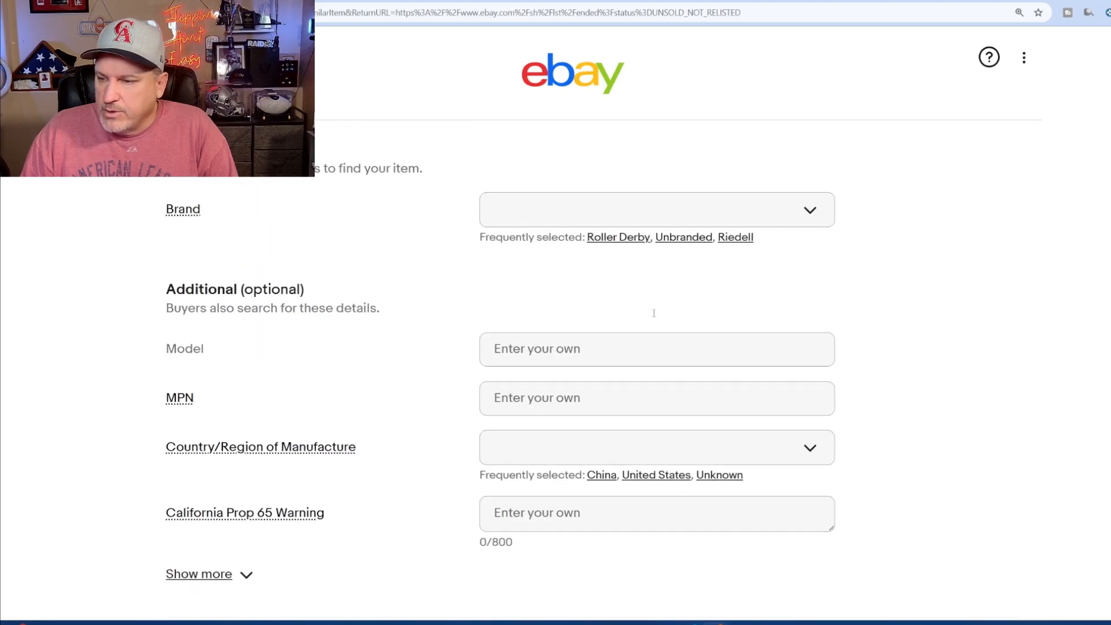
scroll(655, 317, up, 1)
scroll(614, 230, up, 2)
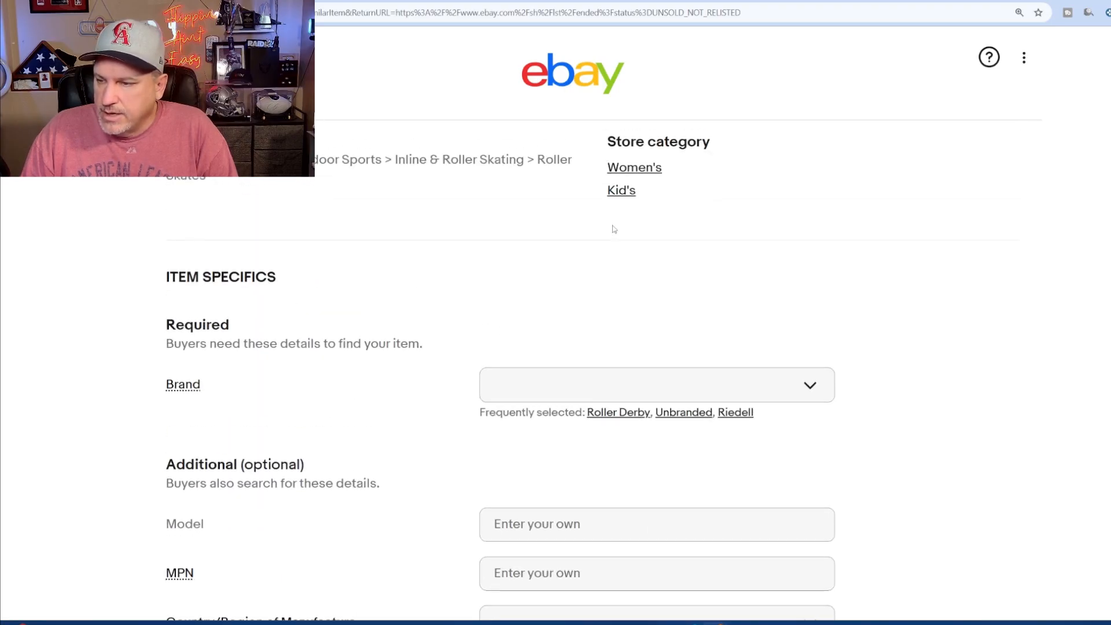
scroll(613, 301, down, 1)
click(613, 350)
scroll(588, 283, down, 2)
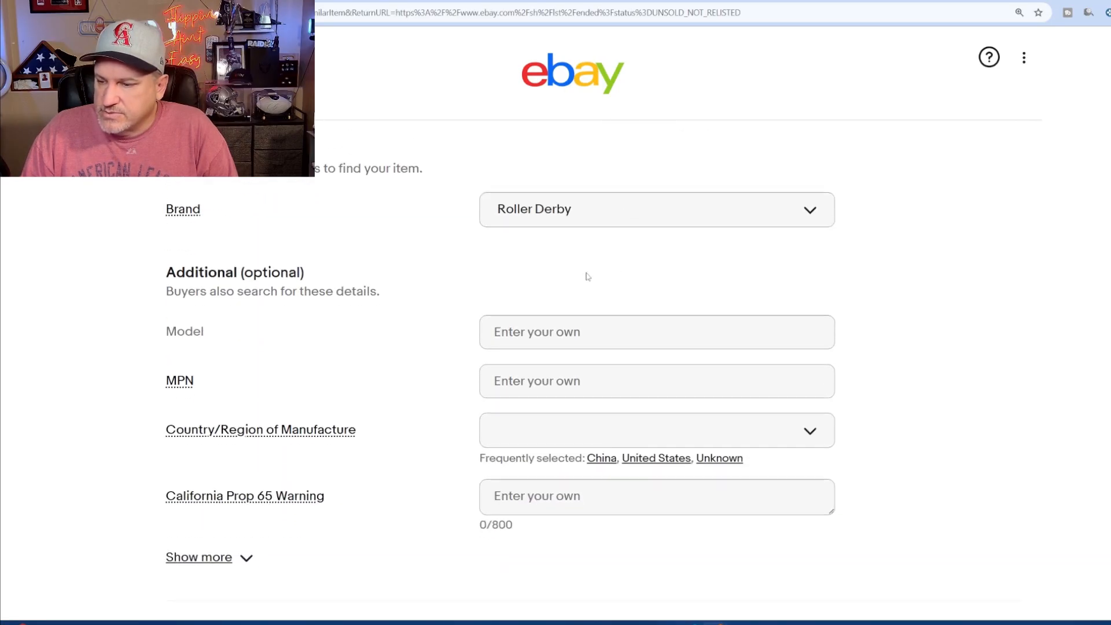
click(544, 332)
click(570, 366)
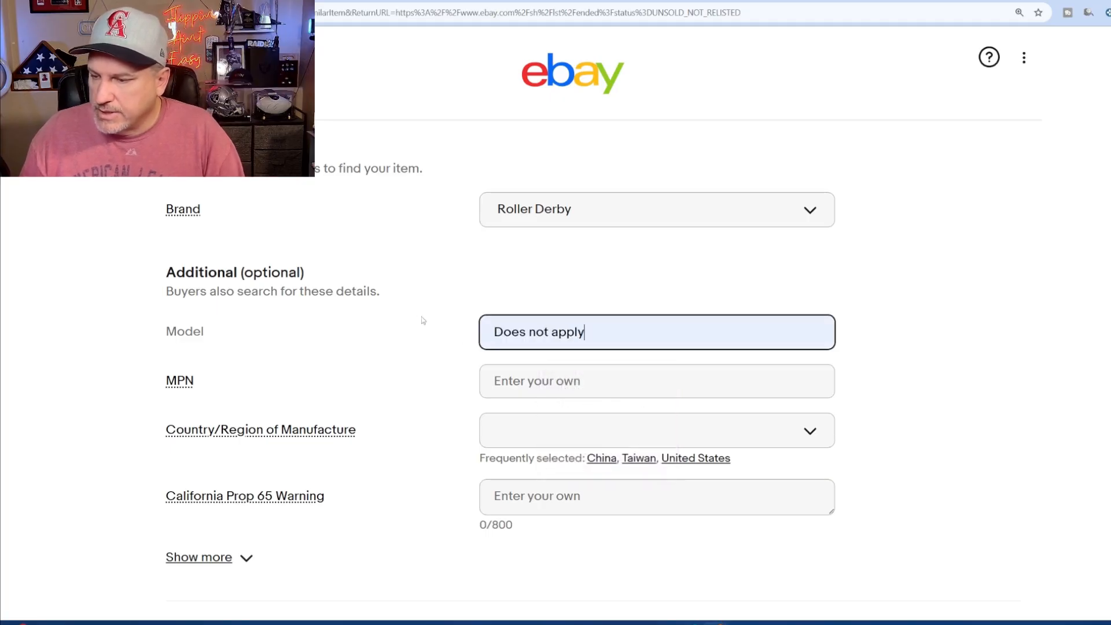
Step: Set the MPN to Does Not Apply and the country/region of manufacture to China
scroll(419, 315, down, 2)
click(507, 269)
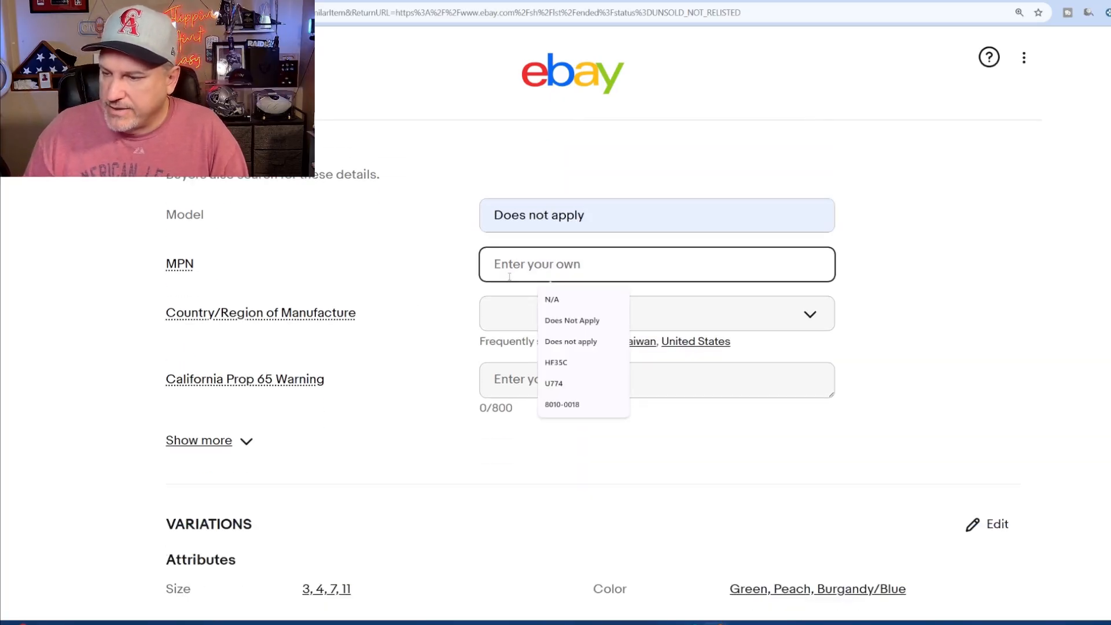
click(555, 322)
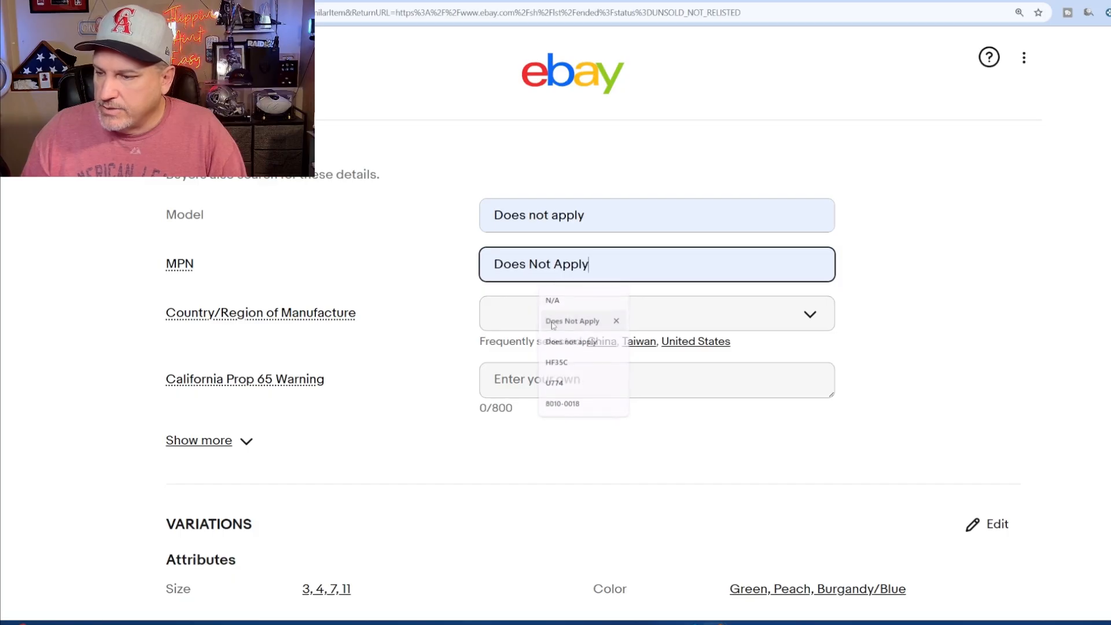
scroll(443, 286, down, 1)
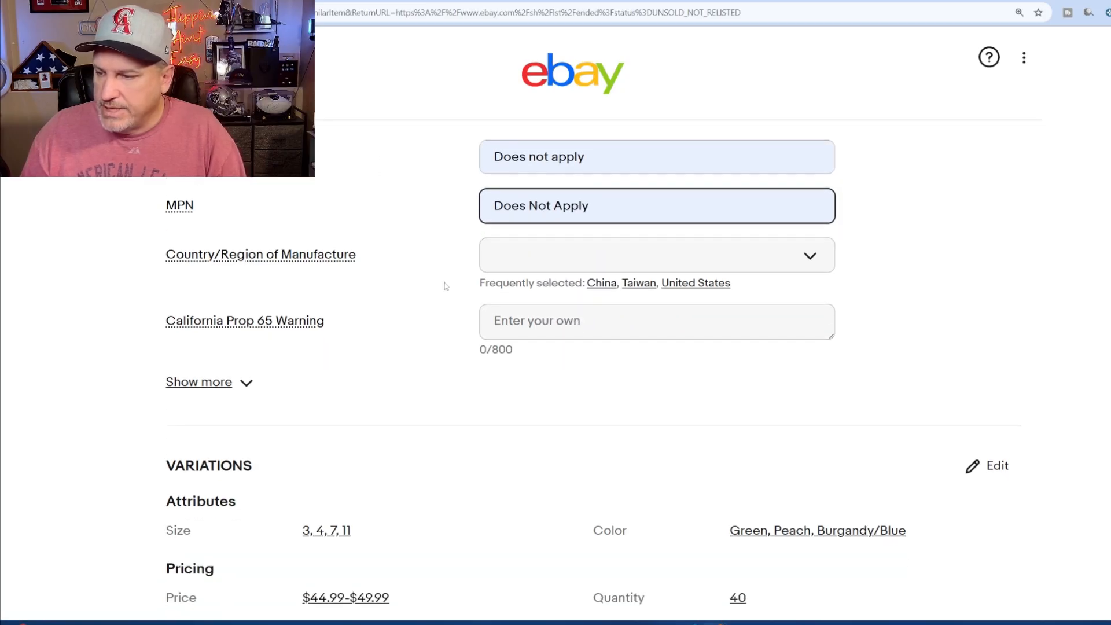
click(600, 283)
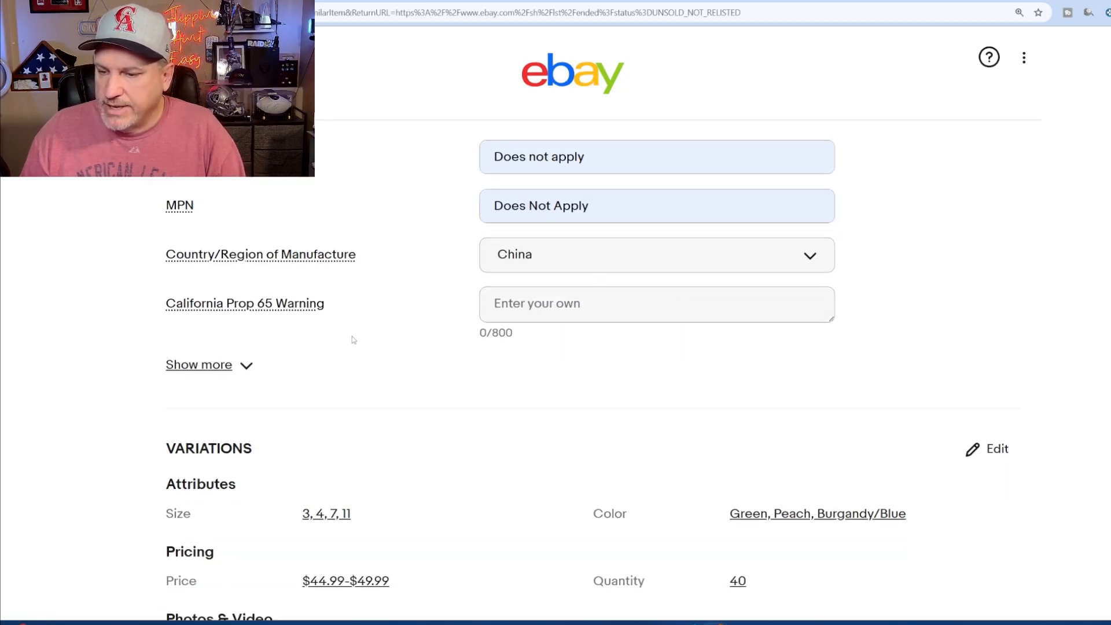
Step: Expand the additional item specifics and check the variations summary of the listing
click(239, 366)
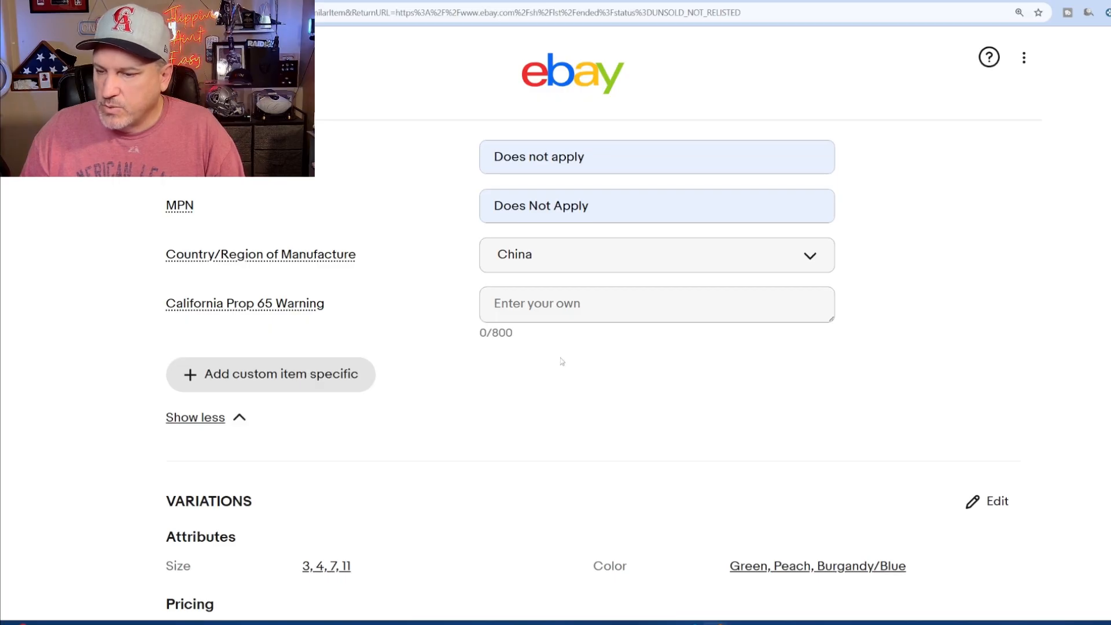
scroll(561, 361, down, 1)
scroll(471, 345, down, 4)
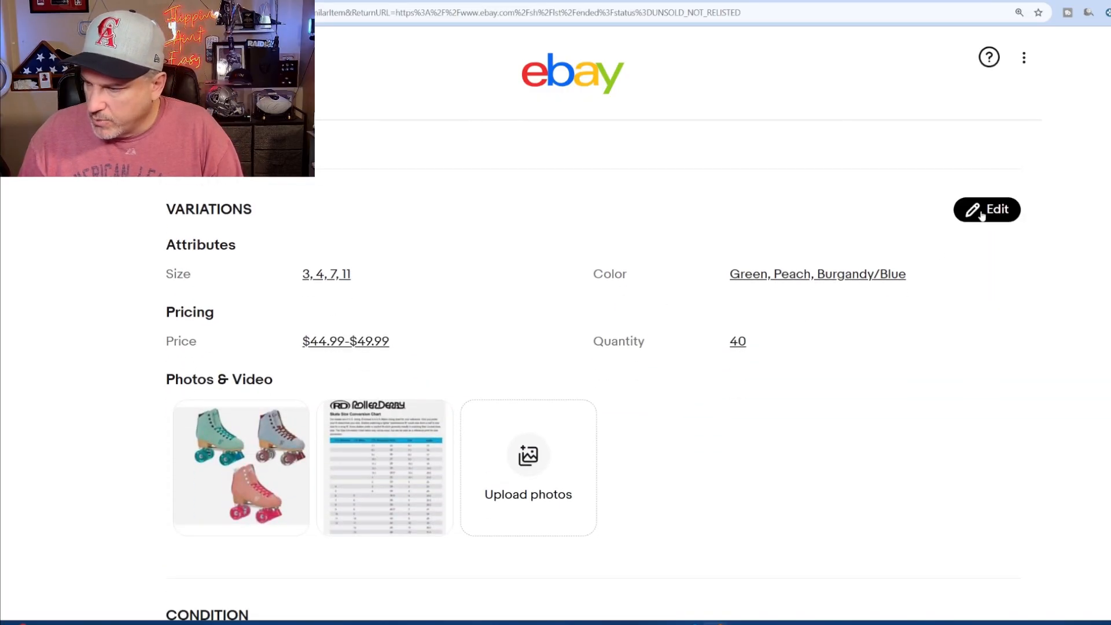
Step: Replace the text "New pair in original retail box - sealed." in the description with an AI-generated description
scroll(709, 341, down, 7)
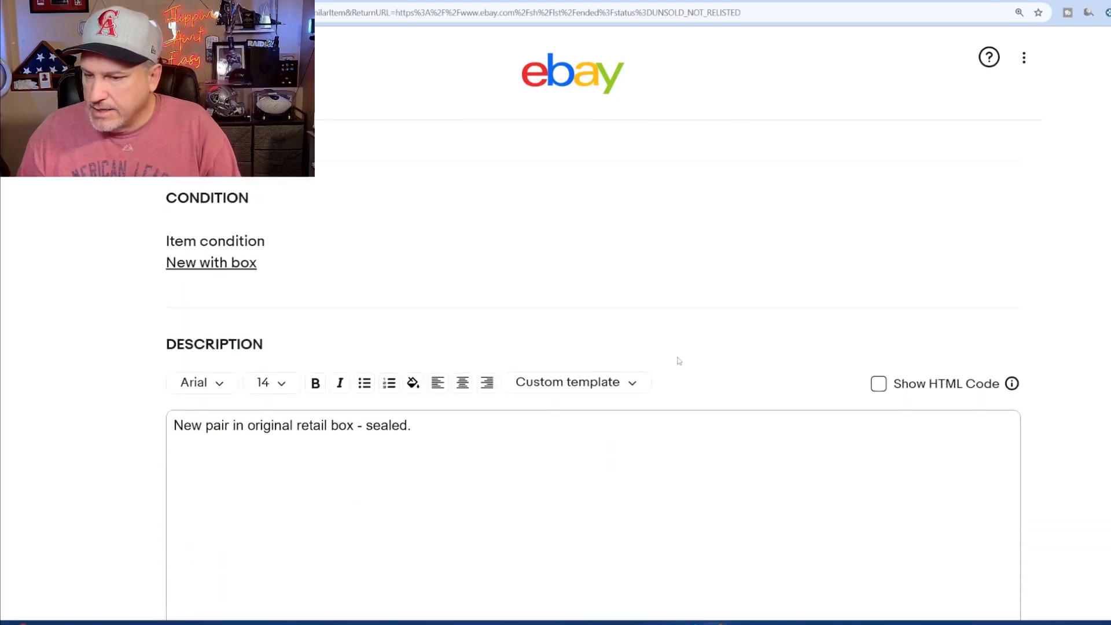
scroll(579, 365, down, 3)
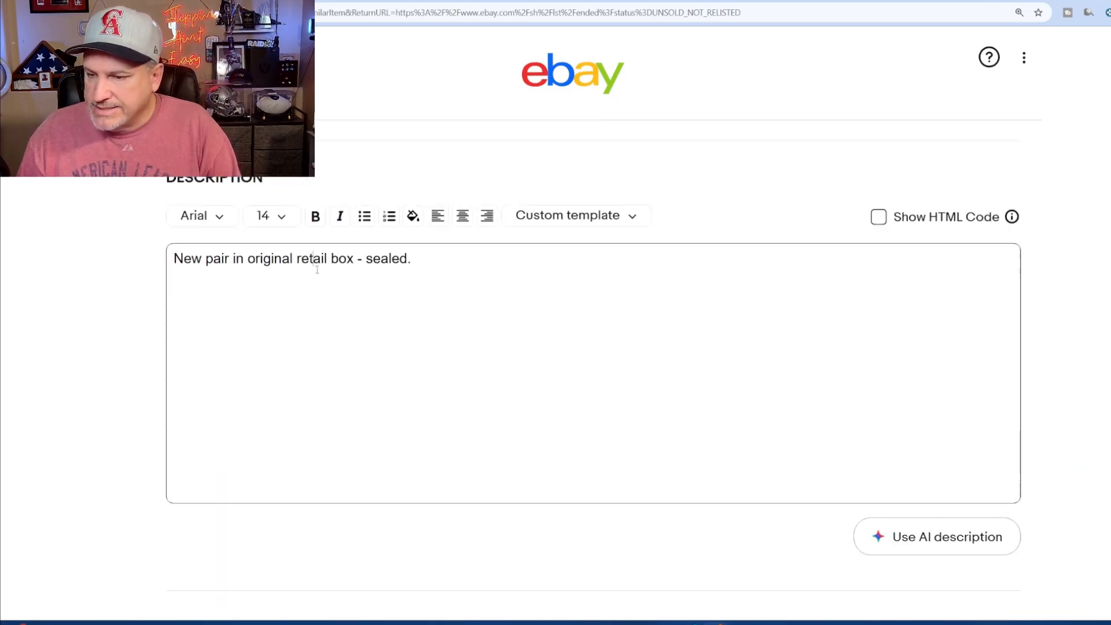
click(412, 261)
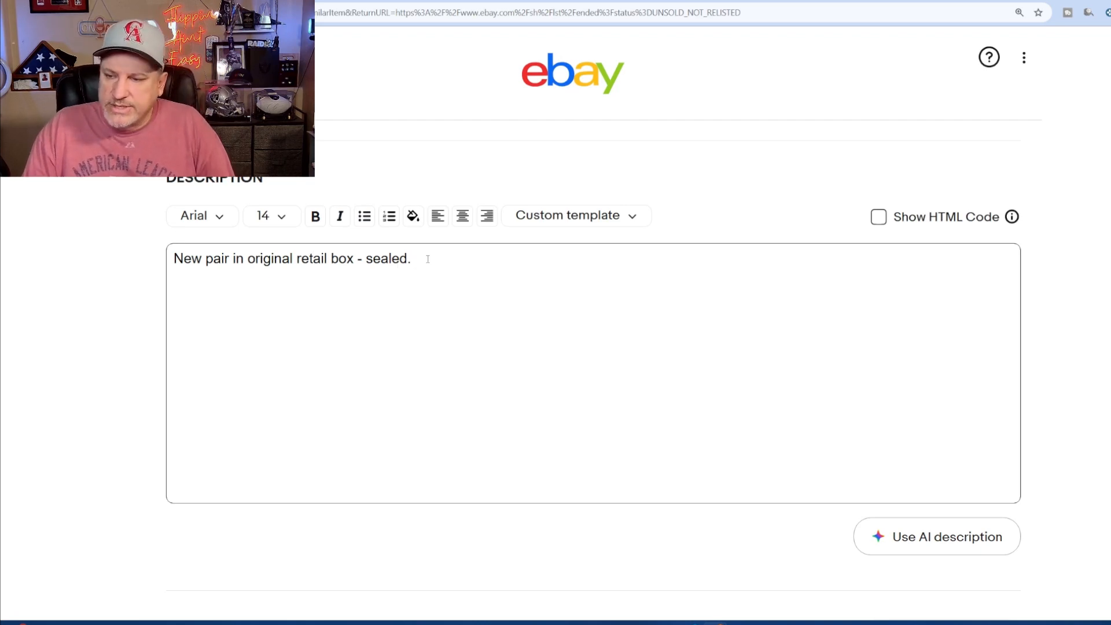
drag(426, 259, 196, 268)
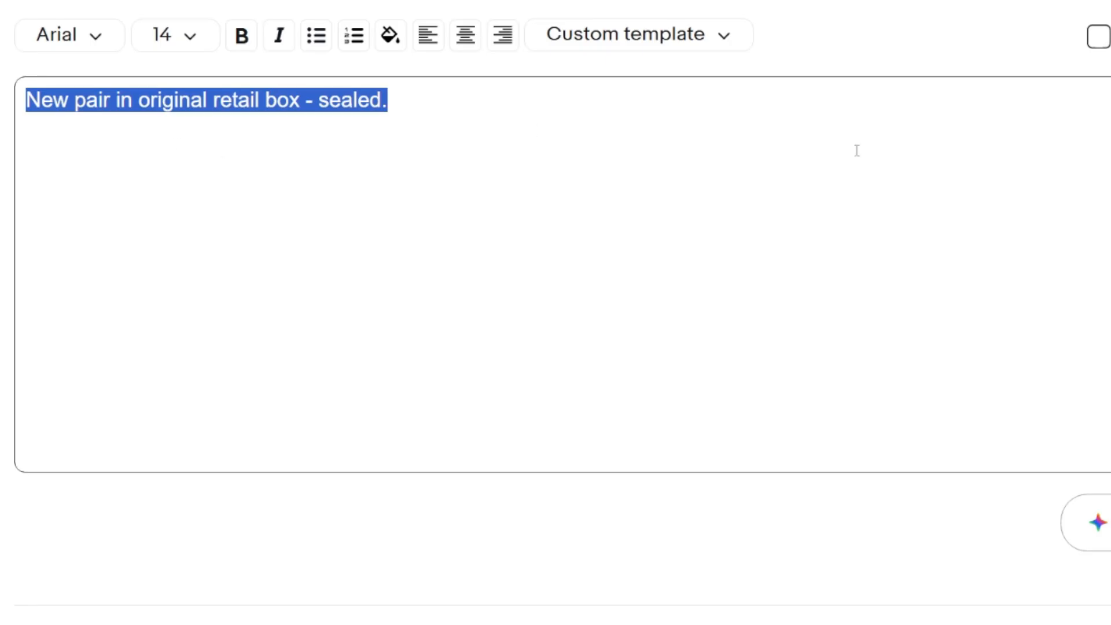
click(1098, 523)
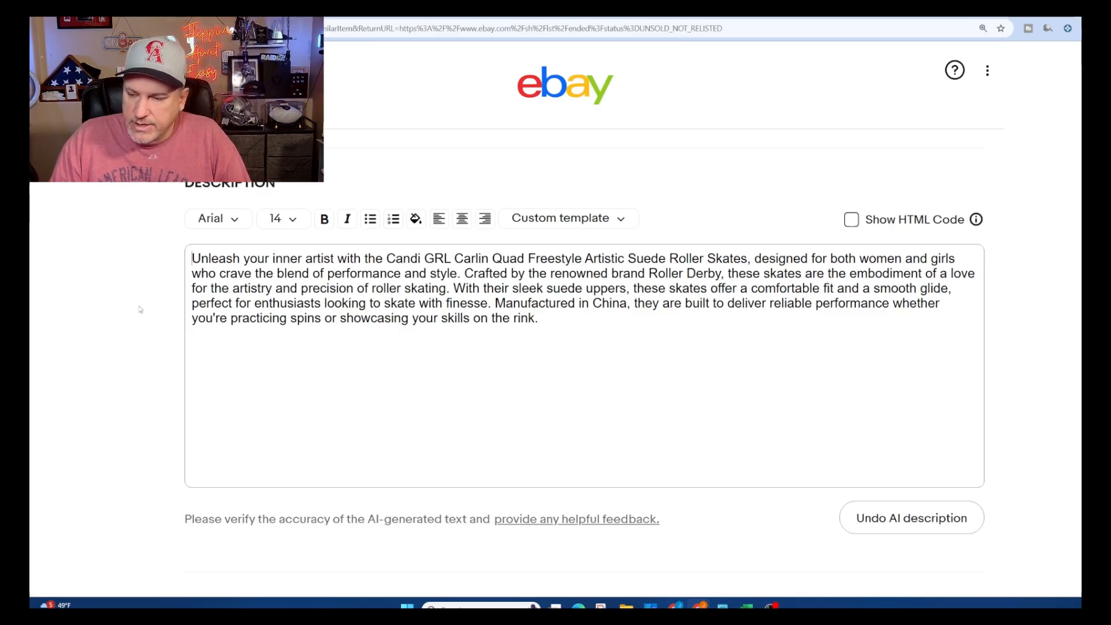
Step: Look over the pricing section and set the shipping policy to USPS Ground Advantage Calculated
scroll(155, 307, down, 6)
scroll(168, 306, down, 2)
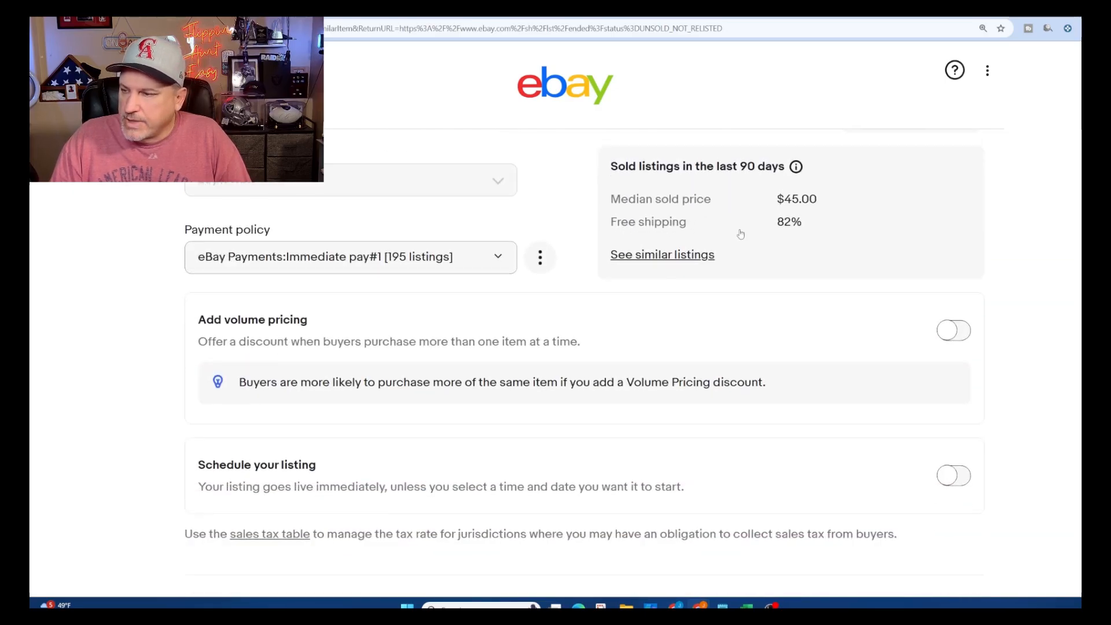
scroll(289, 252, up, 1)
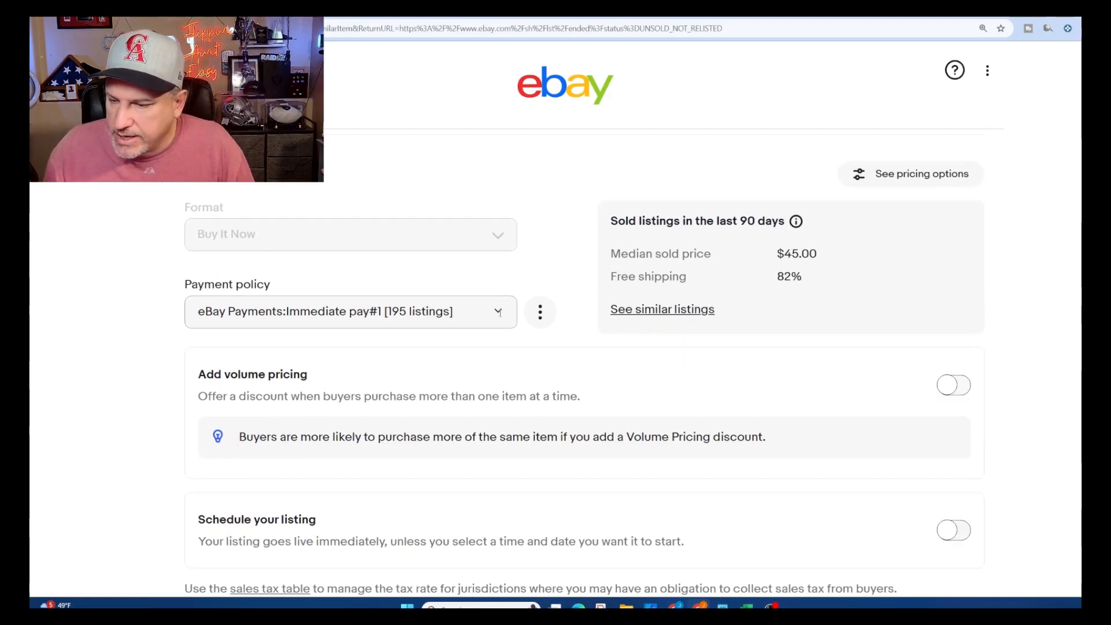
scroll(507, 341, down, 3)
scroll(506, 341, down, 2)
scroll(438, 318, down, 2)
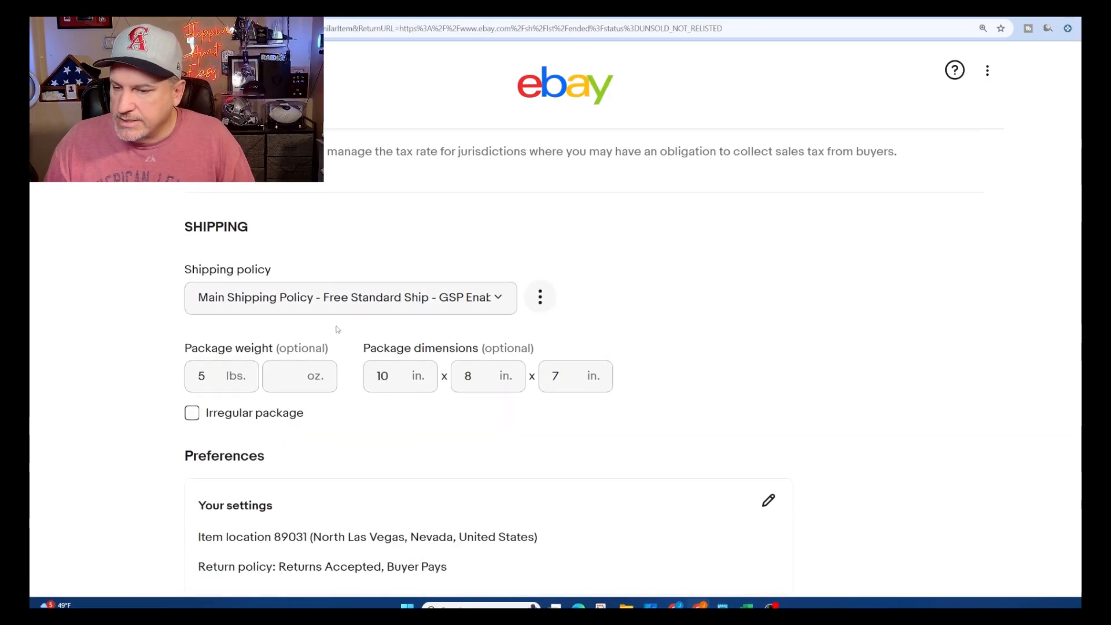
click(498, 297)
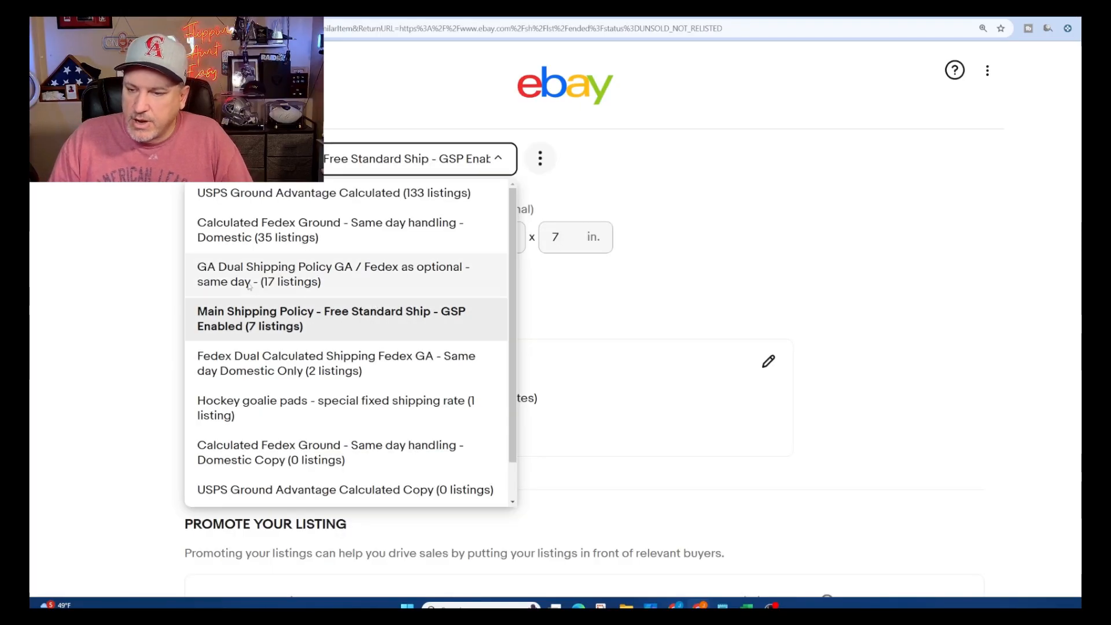
click(258, 199)
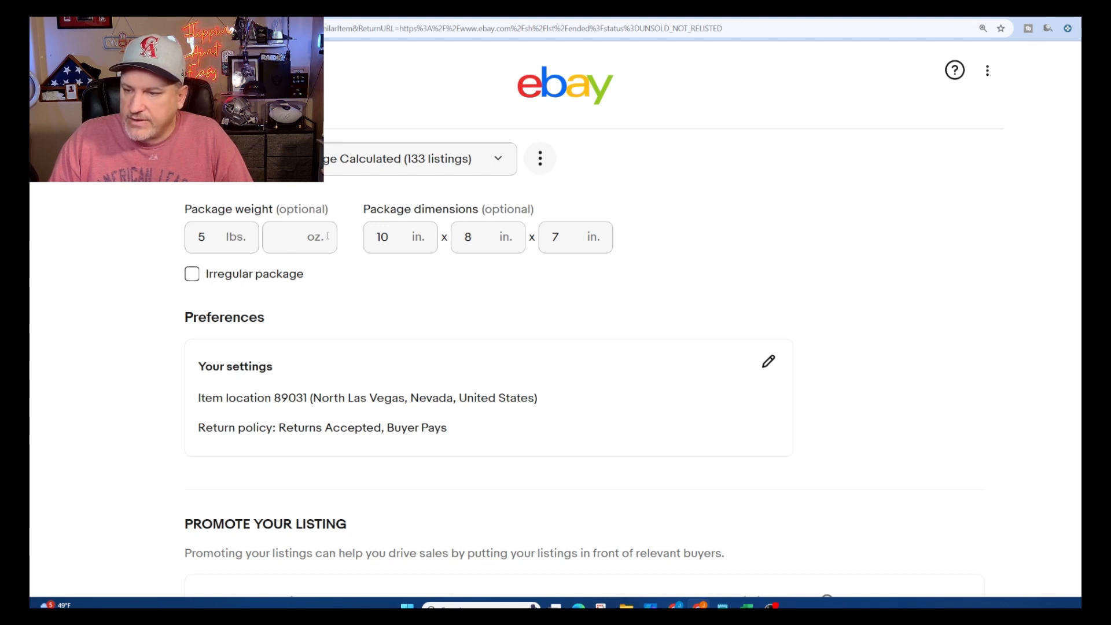
Step: Check the package, preferences, promotion and charity settings, and publish the listing
scroll(637, 249, down, 4)
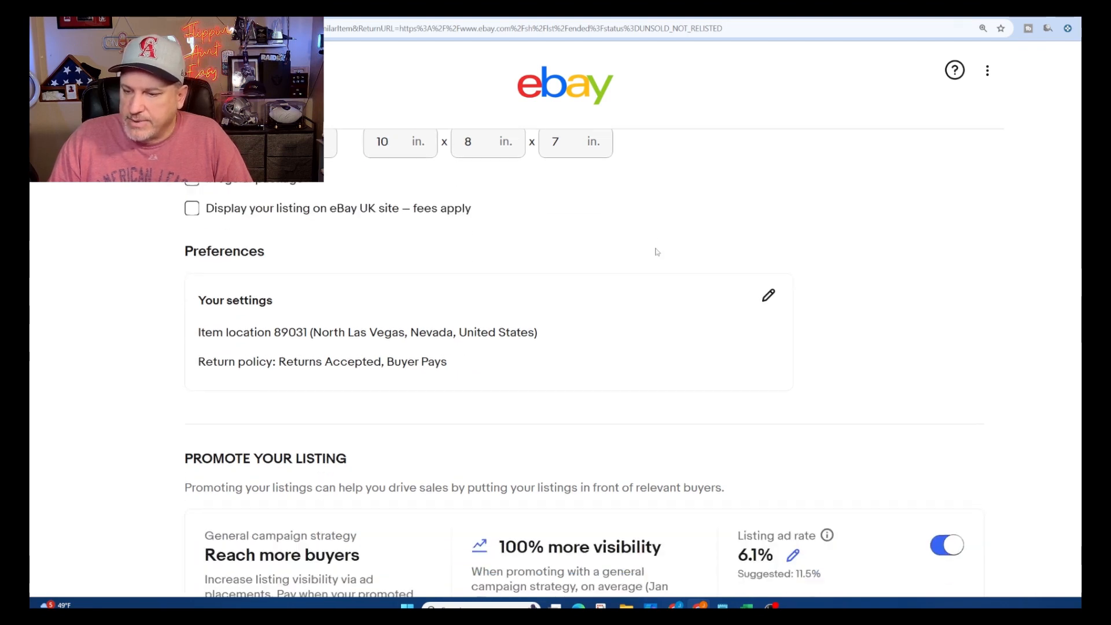
scroll(579, 289, up, 2)
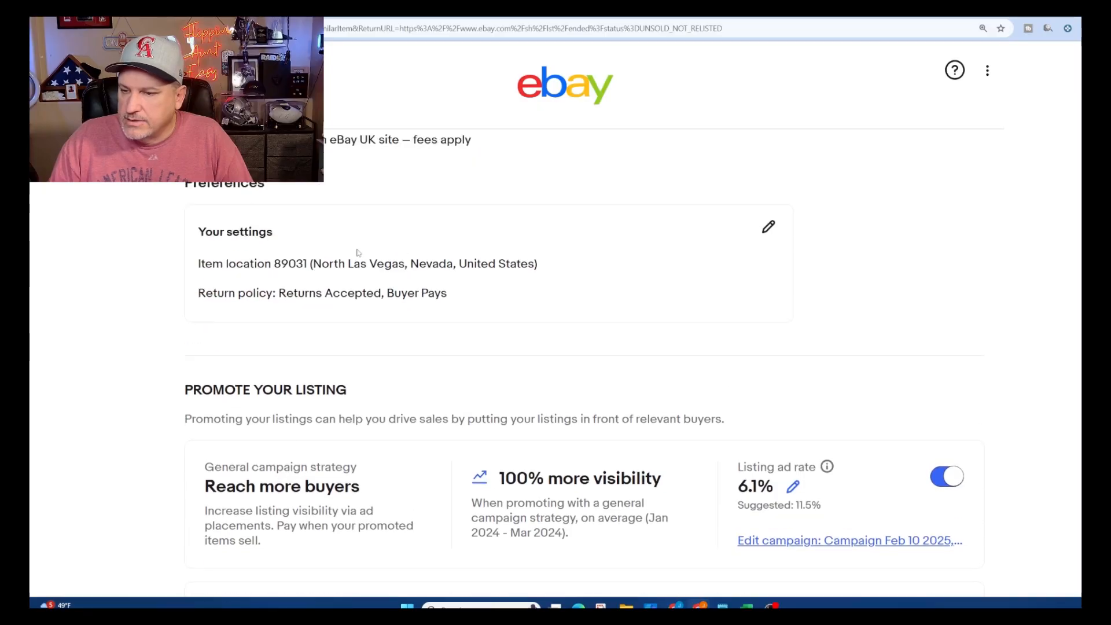
scroll(342, 248, up, 1)
scroll(348, 254, down, 1)
scroll(727, 472, up, 1)
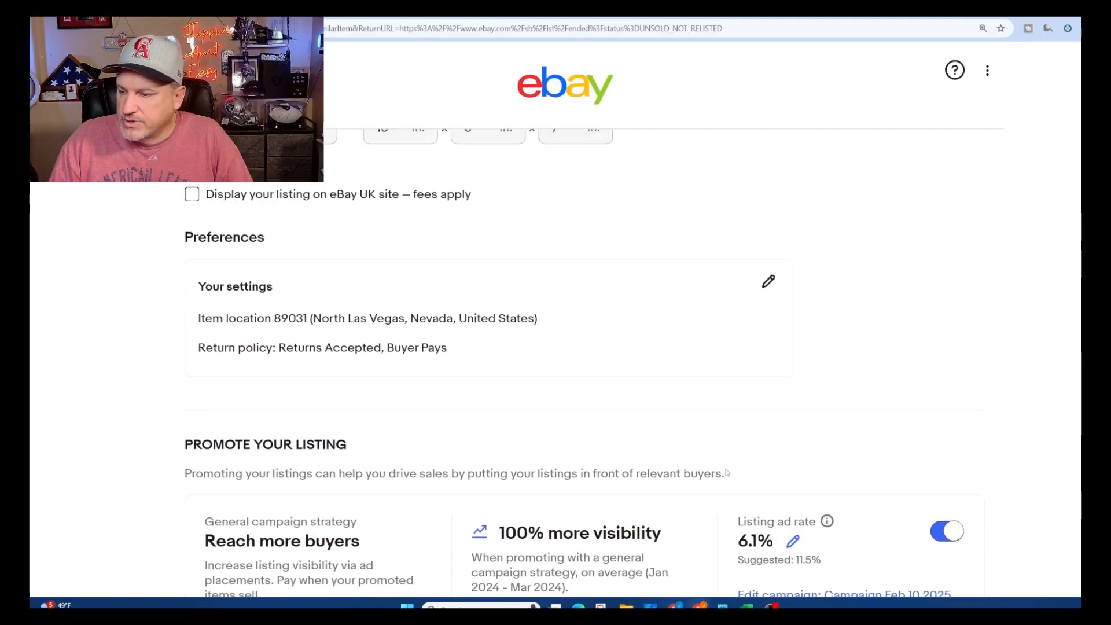
scroll(760, 488, down, 2)
scroll(771, 446, down, 1)
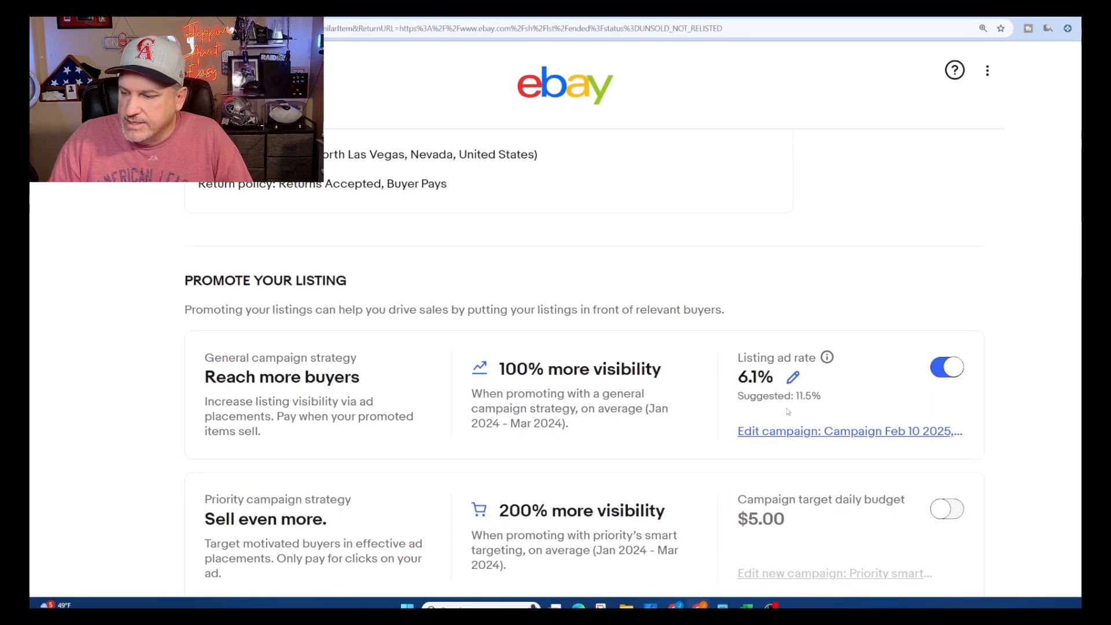
scroll(785, 397, down, 2)
scroll(784, 397, down, 7)
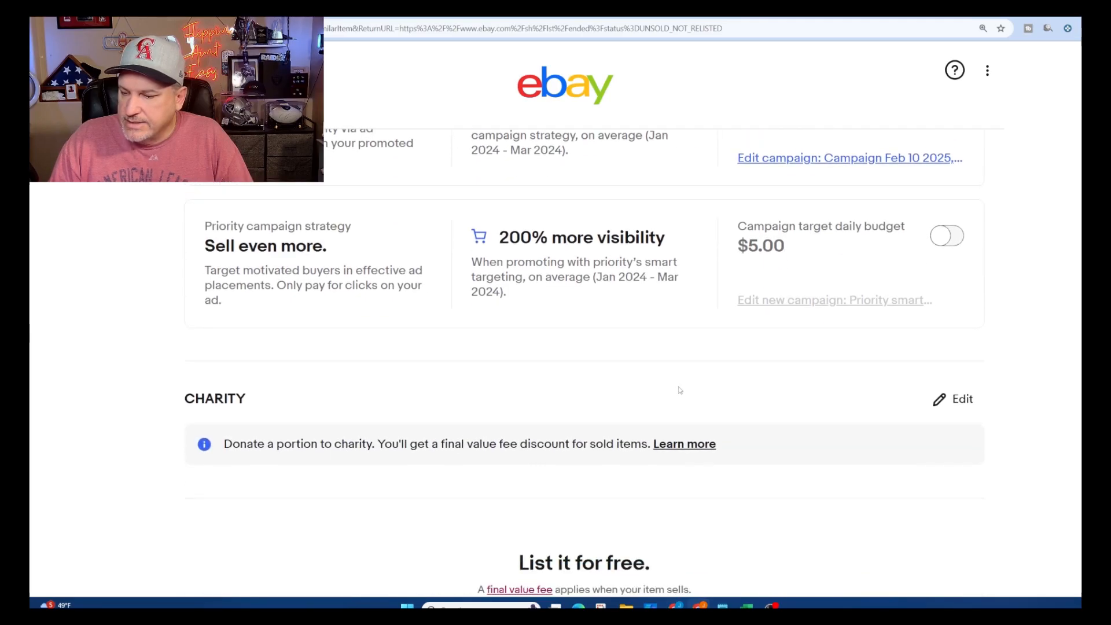
click(571, 474)
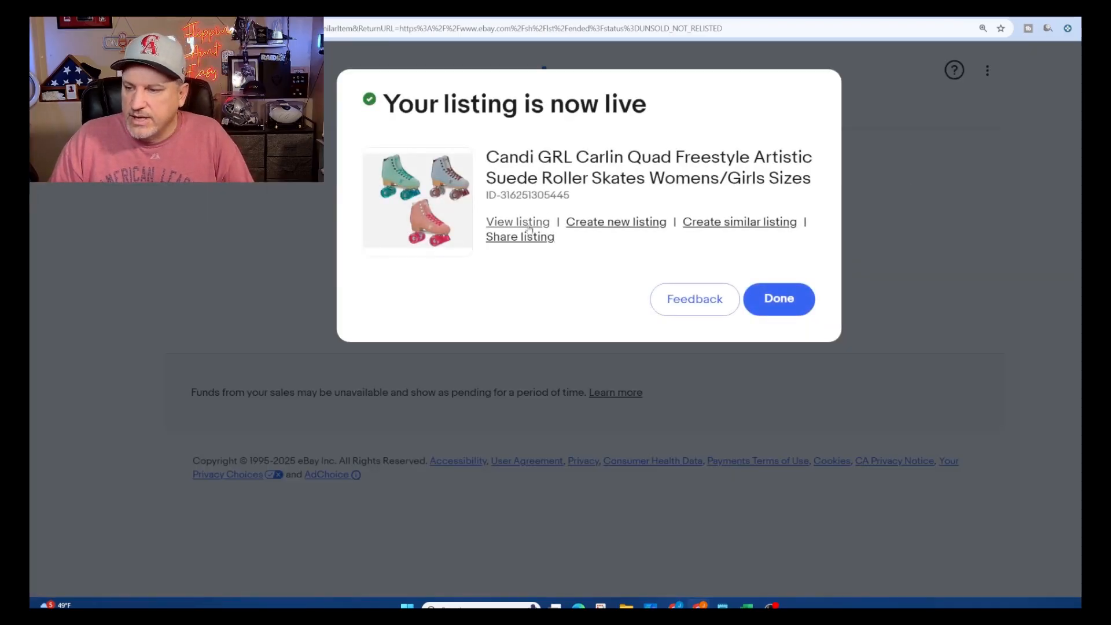
Step: Open the published roller skate listing and view its size conversion chart photo
click(525, 225)
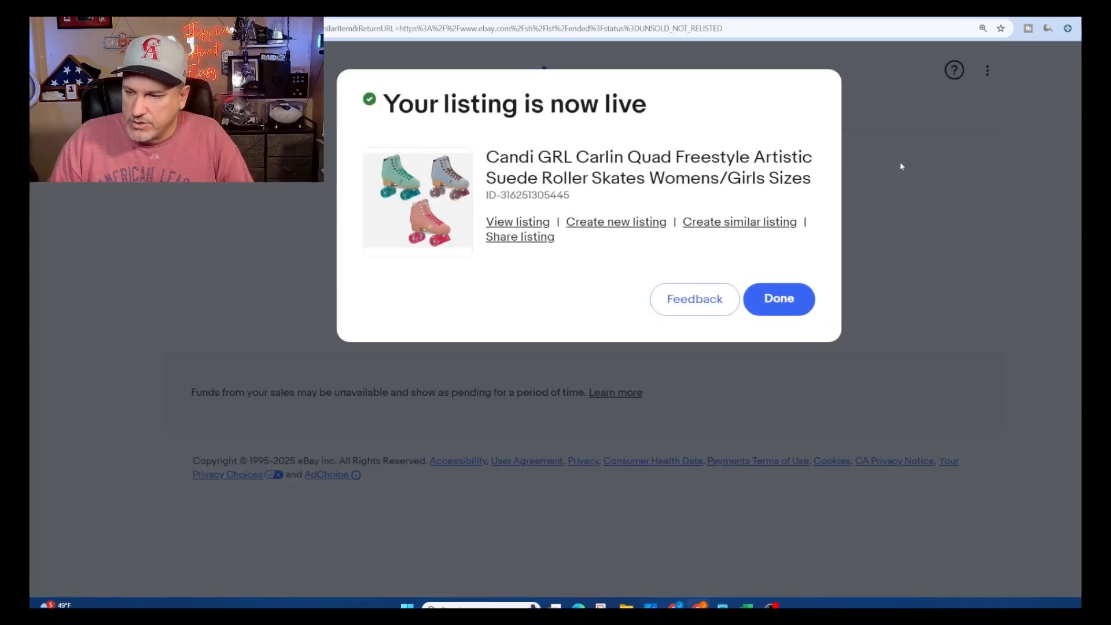
scroll(914, 194, down, 3)
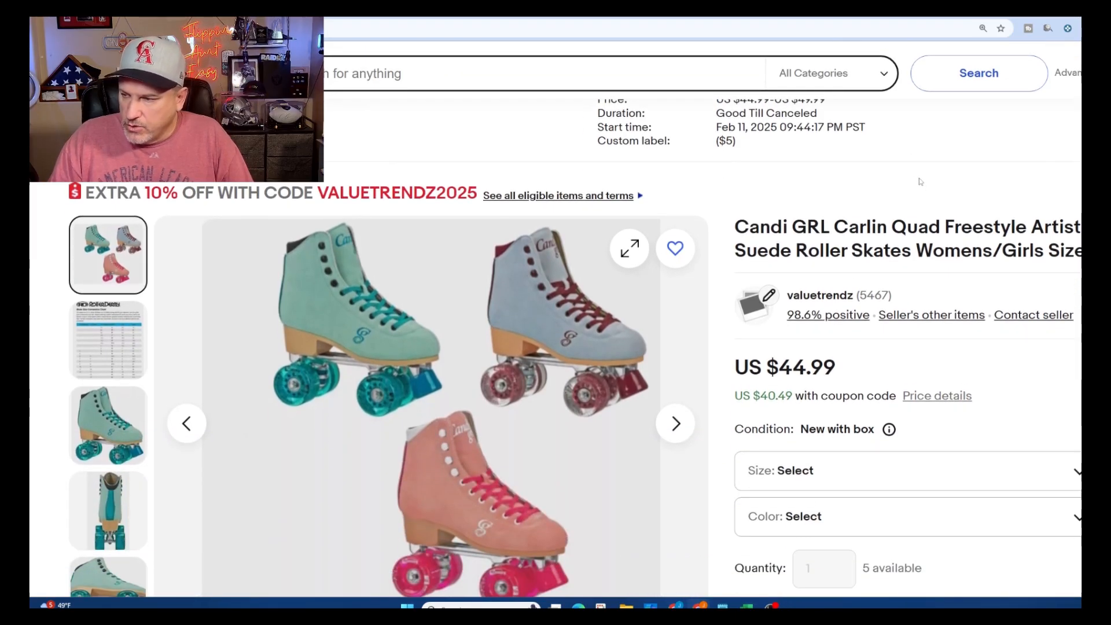
scroll(920, 182, down, 1)
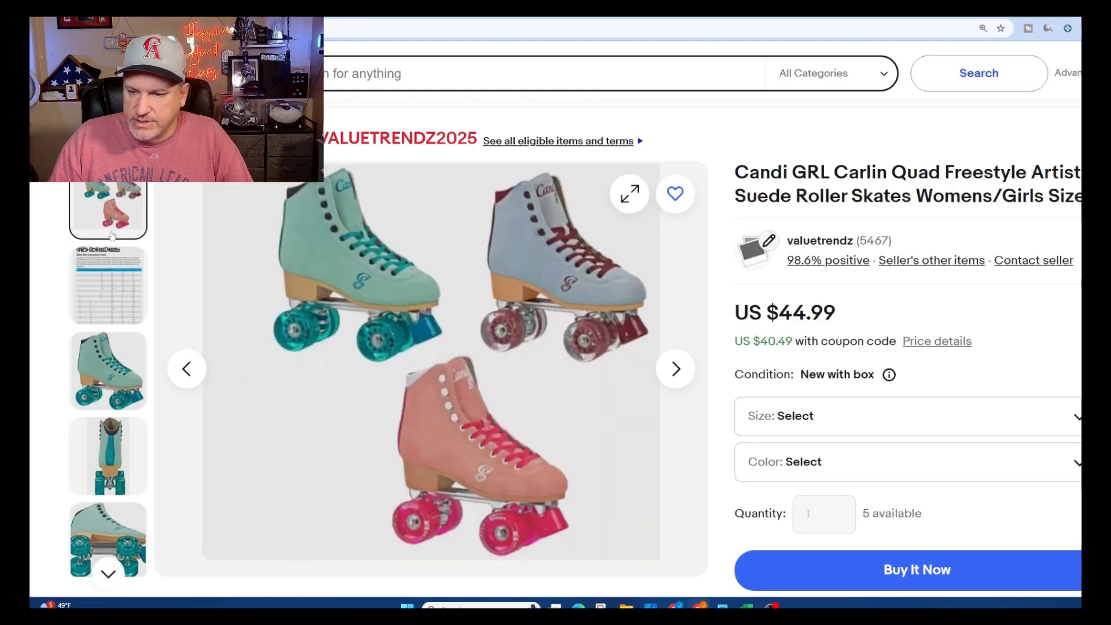
click(111, 277)
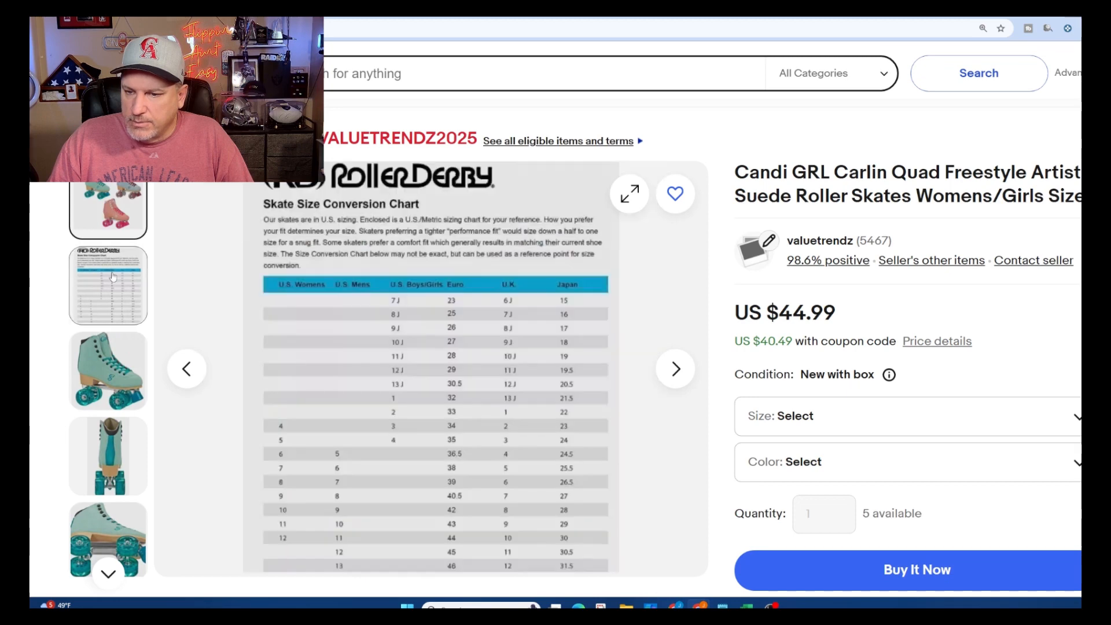
scroll(840, 287, down, 1)
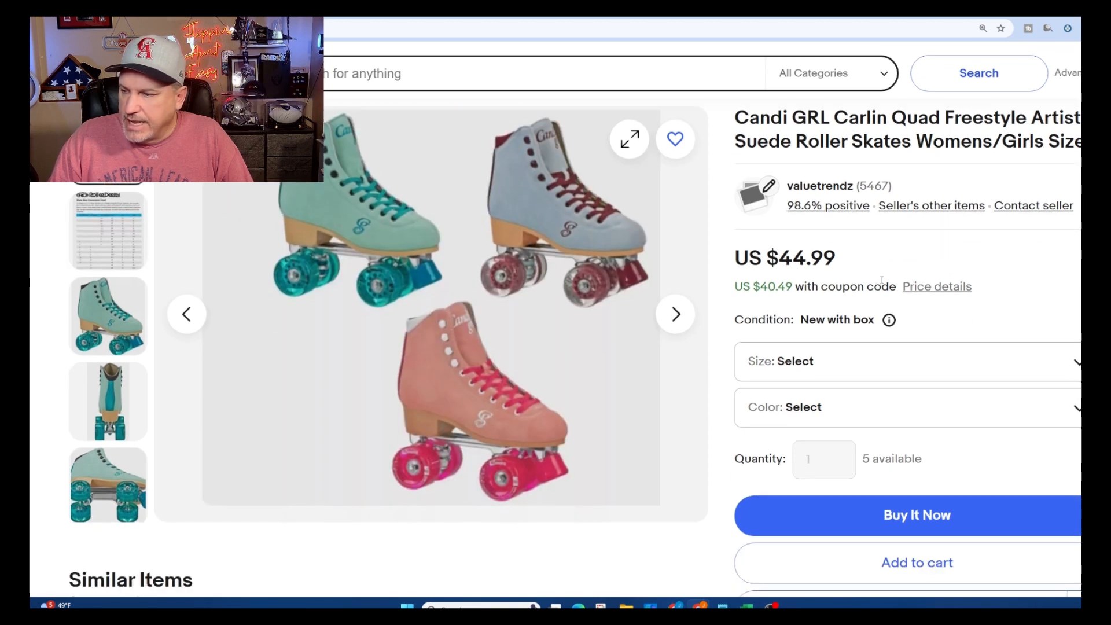
Step: Preview the variation with size 7 and color Burgandy/Blue on the live listing
click(848, 368)
click(764, 488)
scroll(869, 390, down, 3)
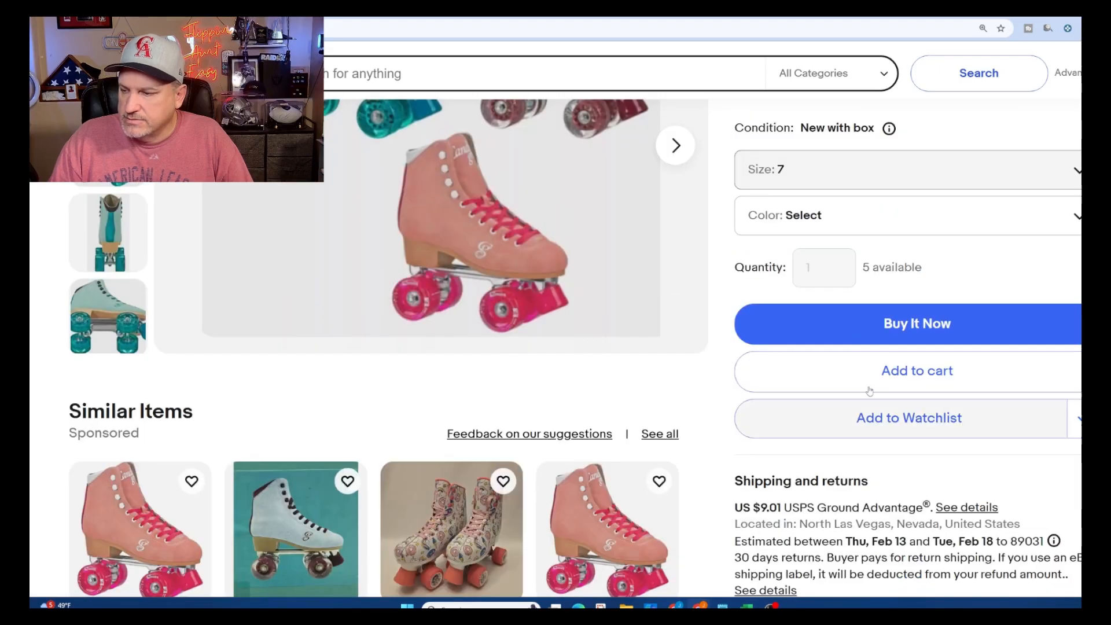
scroll(869, 390, up, 4)
click(837, 435)
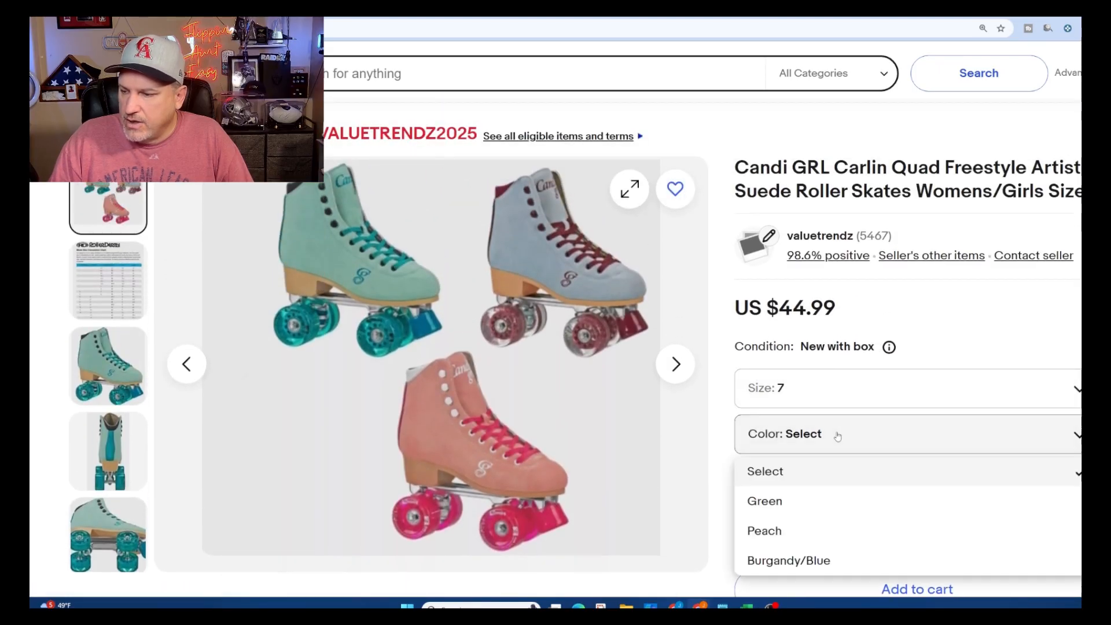
click(788, 560)
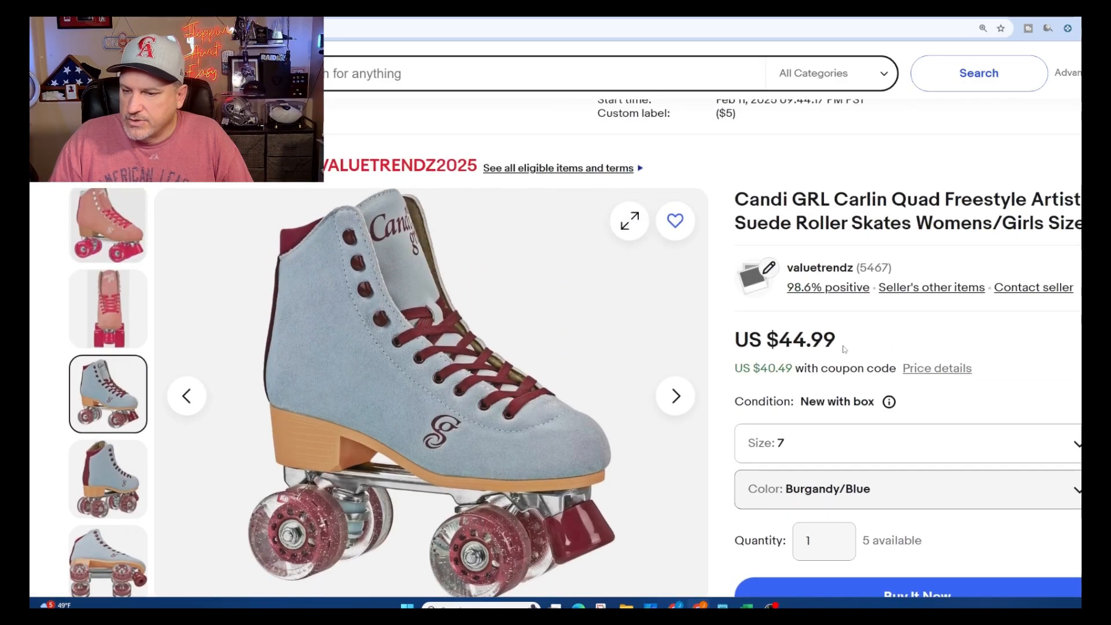
Step: Switch the previewed size 7 skates to the color Green and check the price and availability
scroll(842, 352, down, 1)
click(842, 433)
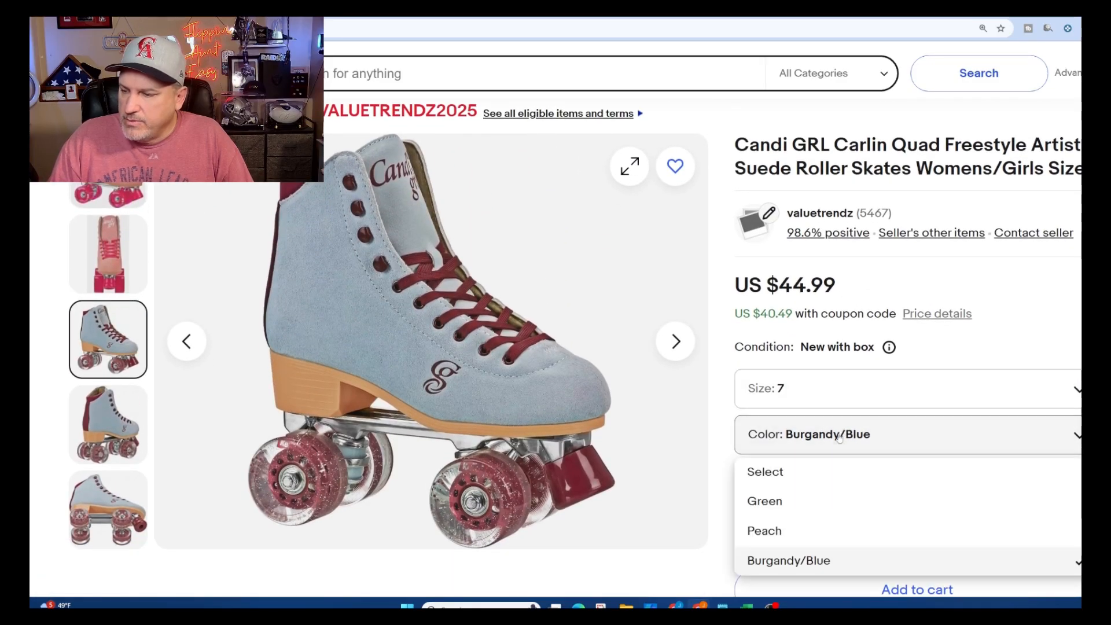
click(810, 498)
scroll(850, 357, down, 3)
scroll(849, 357, up, 4)
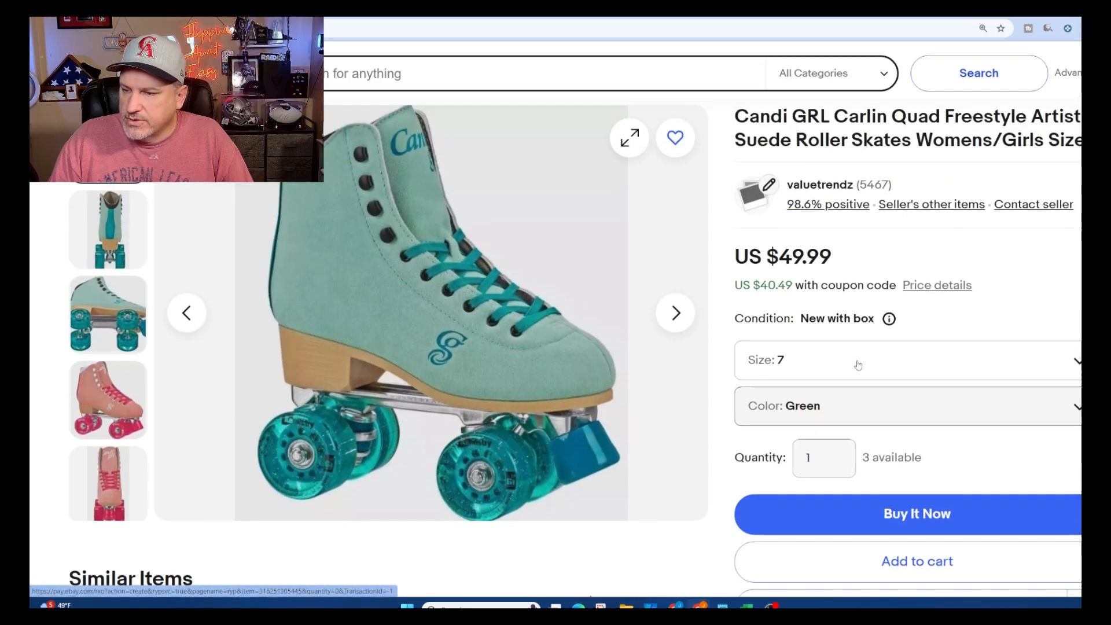
Step: Preview size 3 in Green, and switch its color to Peach
click(819, 437)
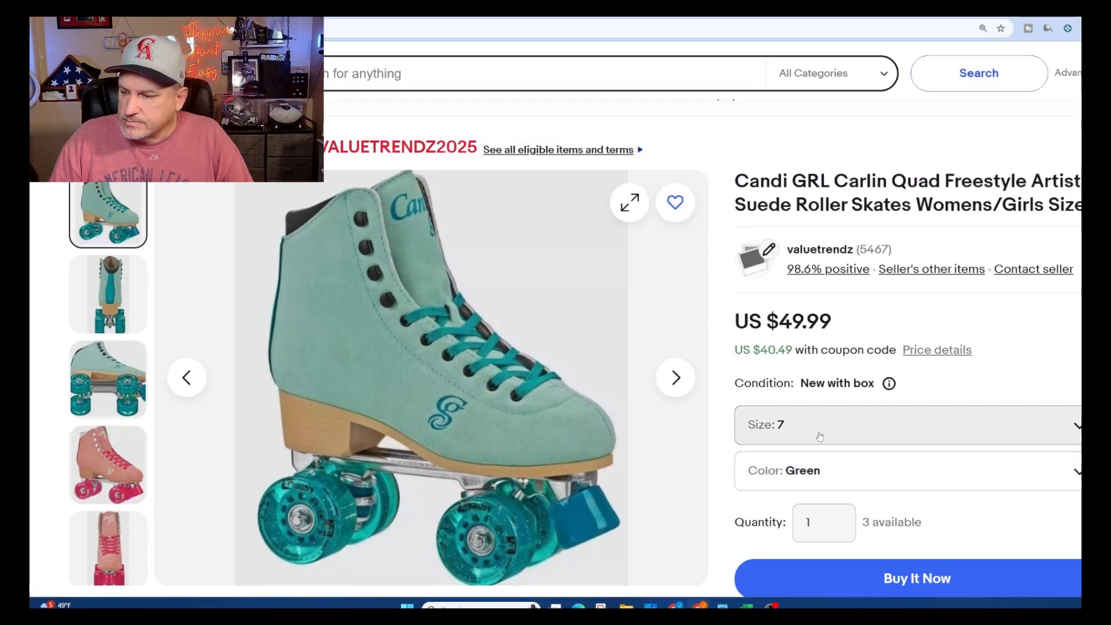
click(767, 491)
scroll(794, 475, down, 3)
scroll(799, 463, up, 3)
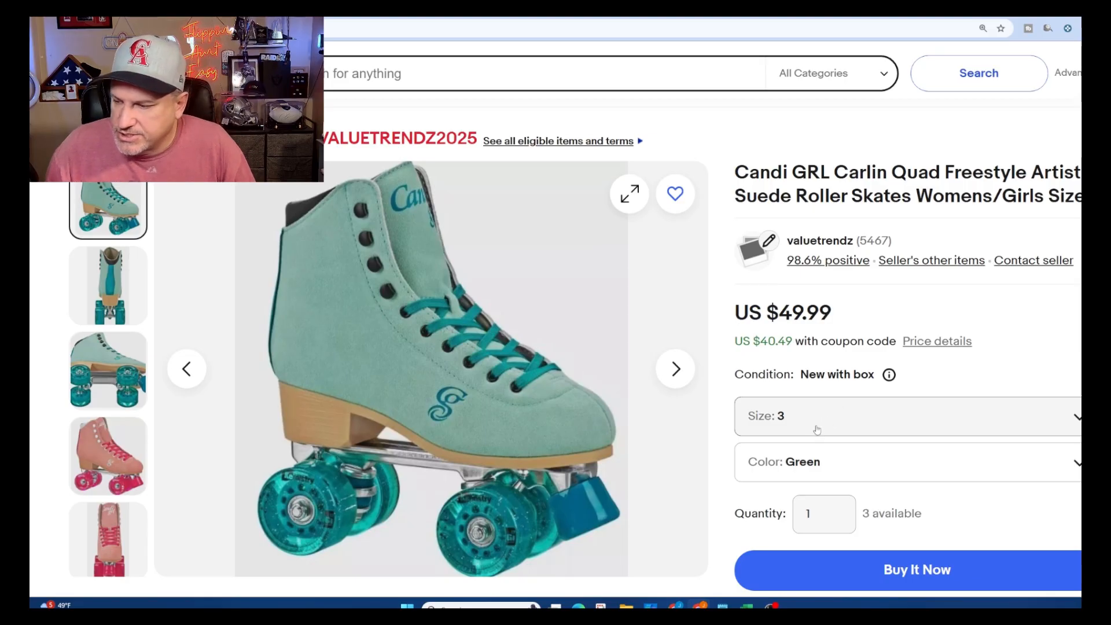
click(820, 467)
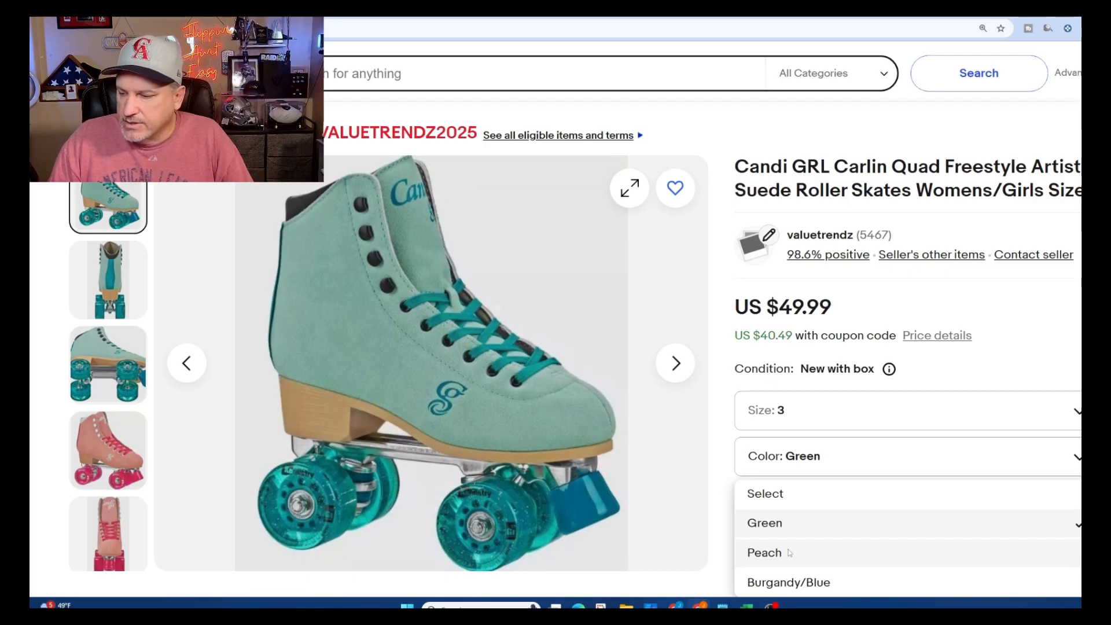
click(765, 553)
scroll(824, 431, up, 5)
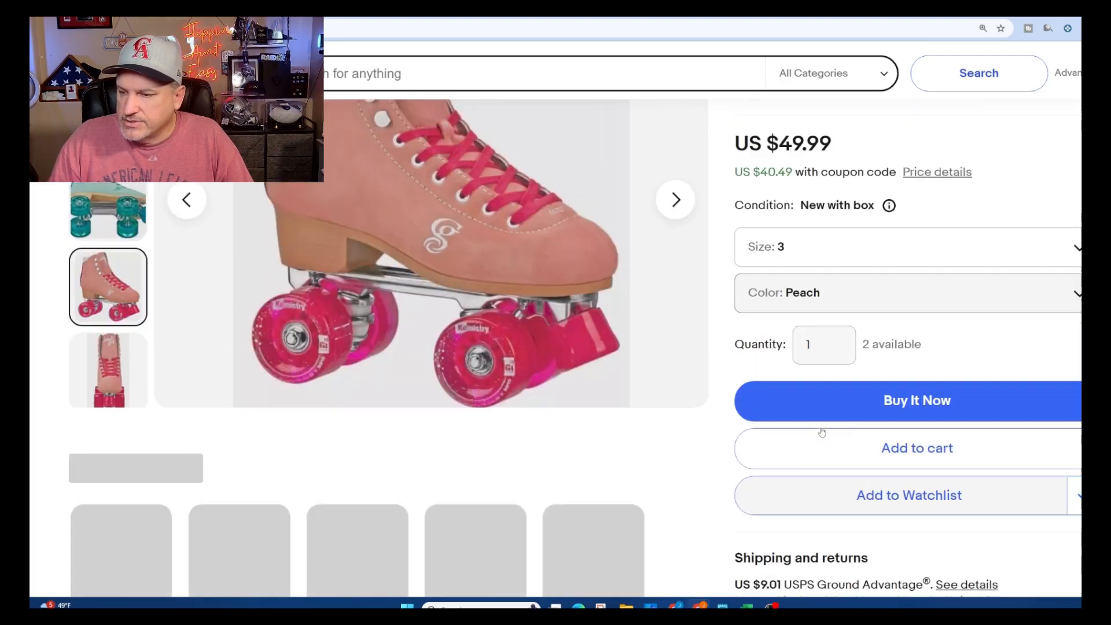
Step: Review the live listing's shipping details, item specifics, seller description and coupon price
scroll(824, 431, down, 12)
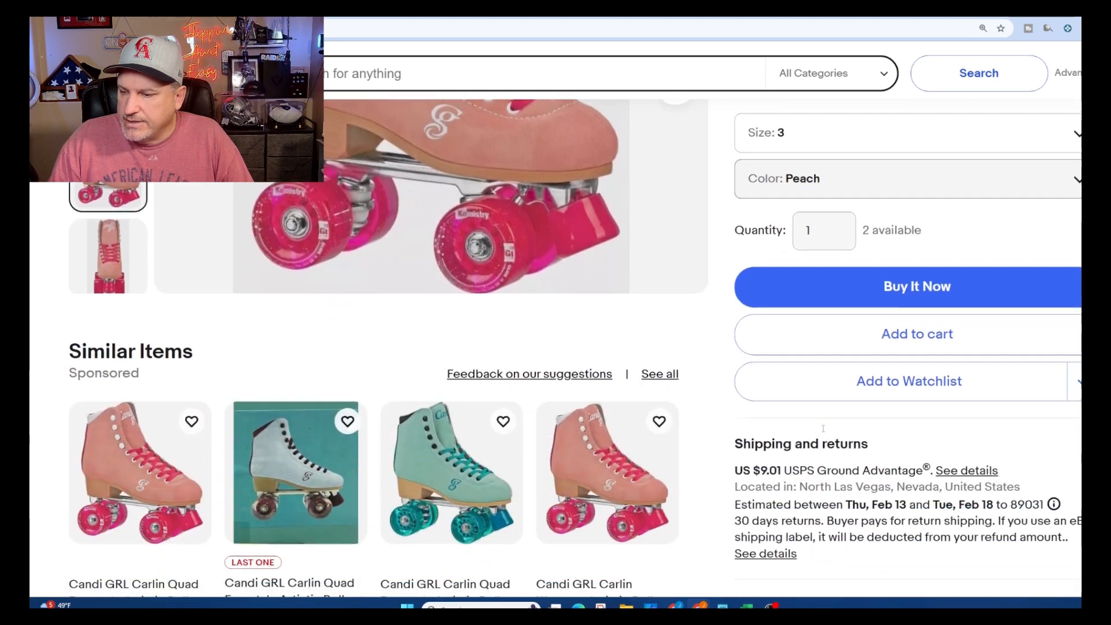
scroll(824, 432, down, 10)
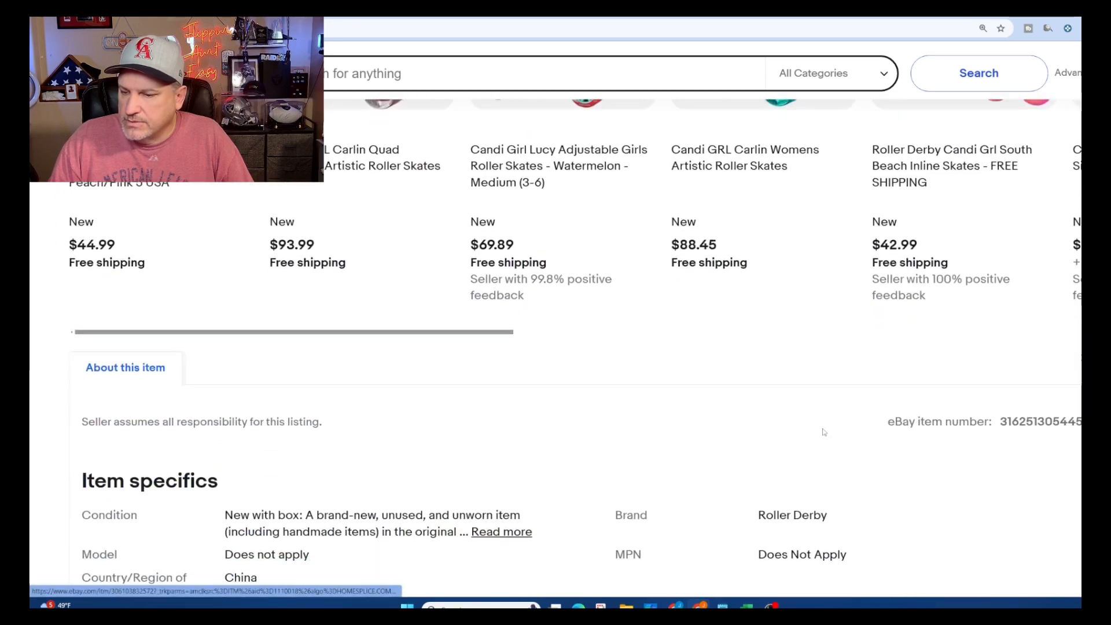
scroll(824, 431, down, 4)
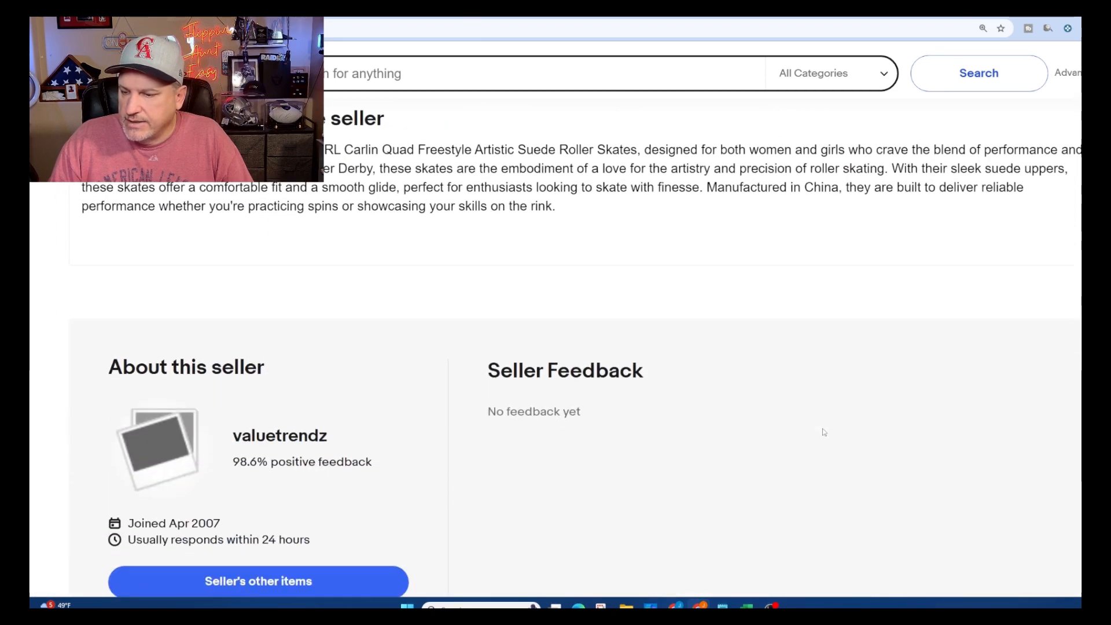
scroll(833, 430, up, 10)
scroll(846, 427, up, 10)
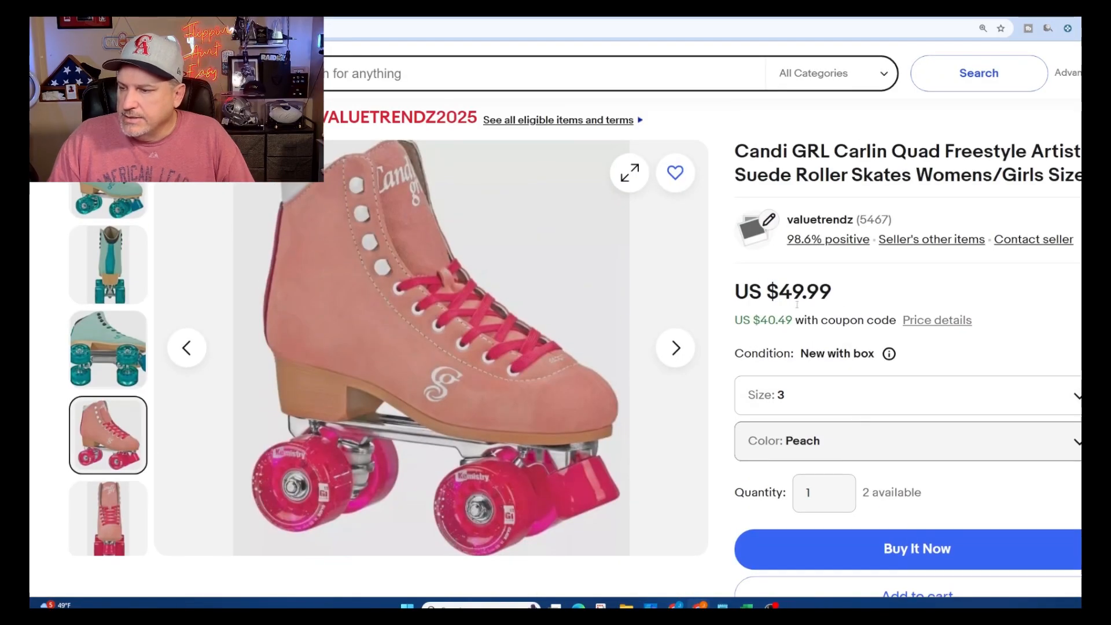
drag(734, 320, 808, 320)
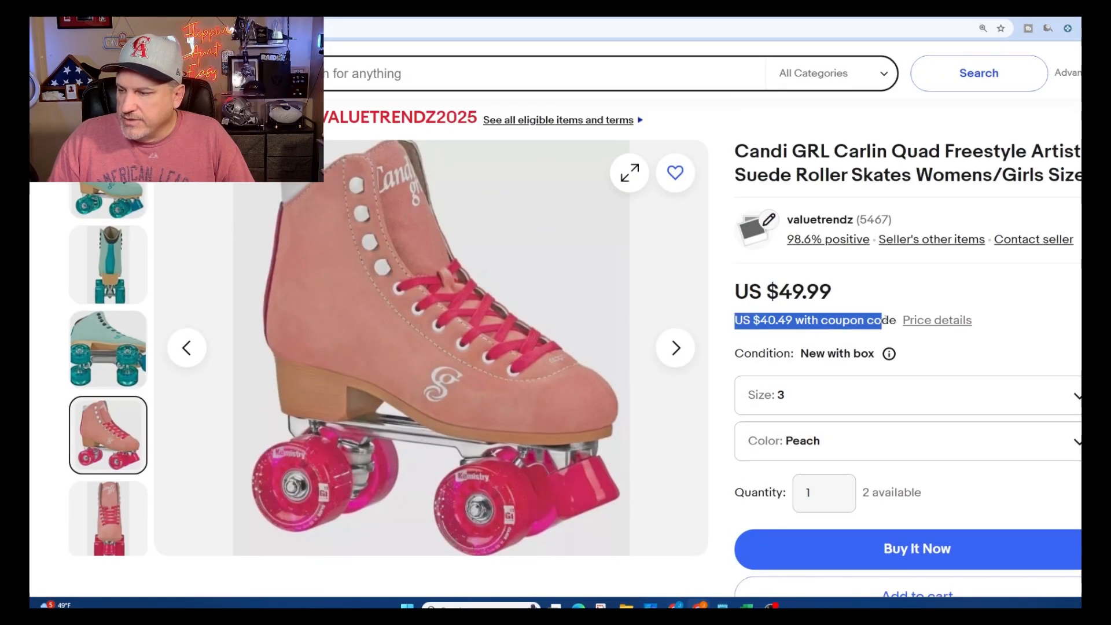
scroll(879, 283, up, 4)
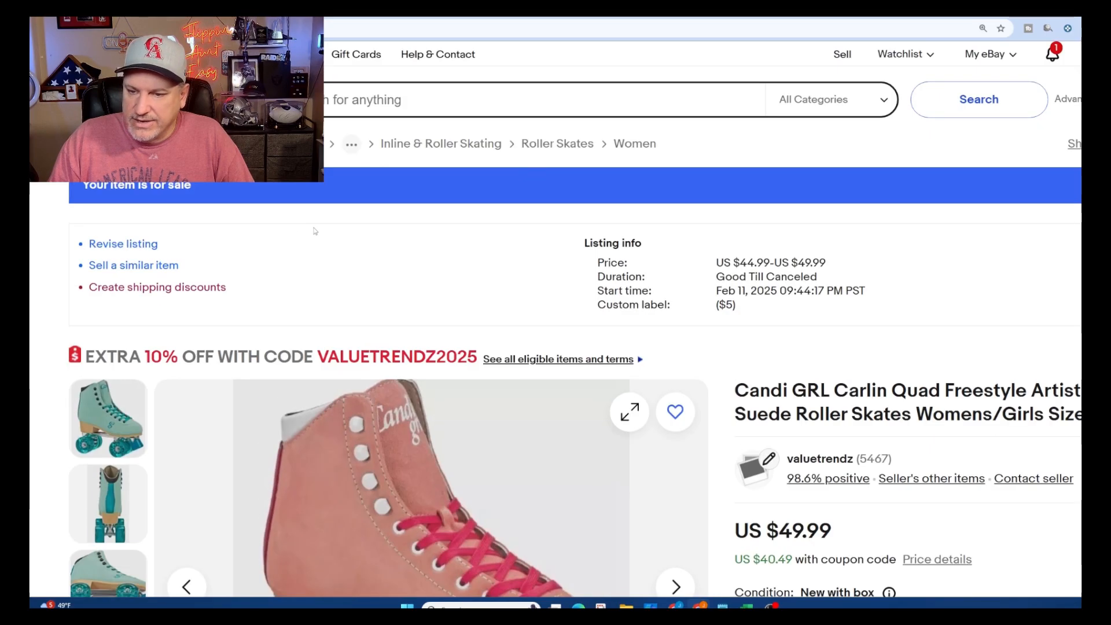